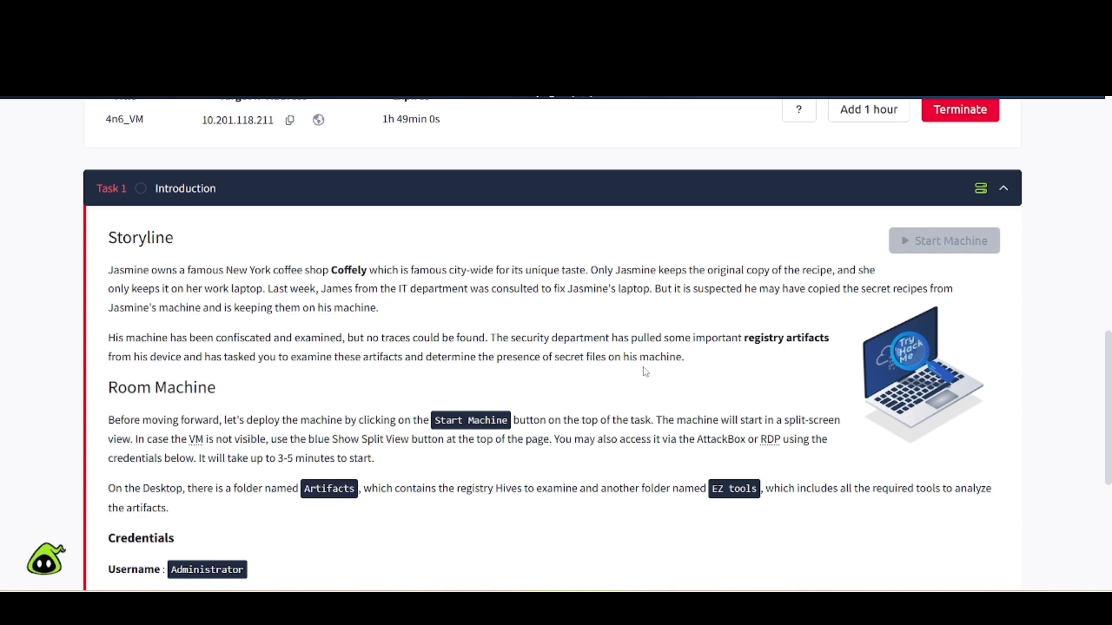
Scroll through Task 1's lab credentials until the split-screen 4n6_VM desktop is showing.
scroll(284, 377, "down", 4)
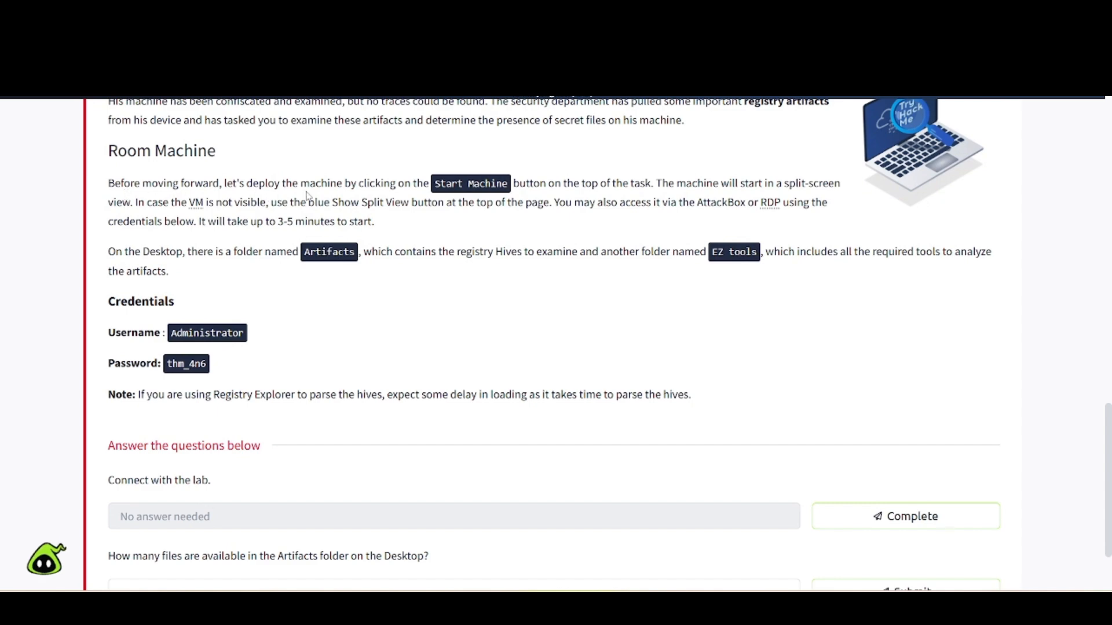
scroll(366, 196, "up", 1)
scroll(367, 196, "up", 4)
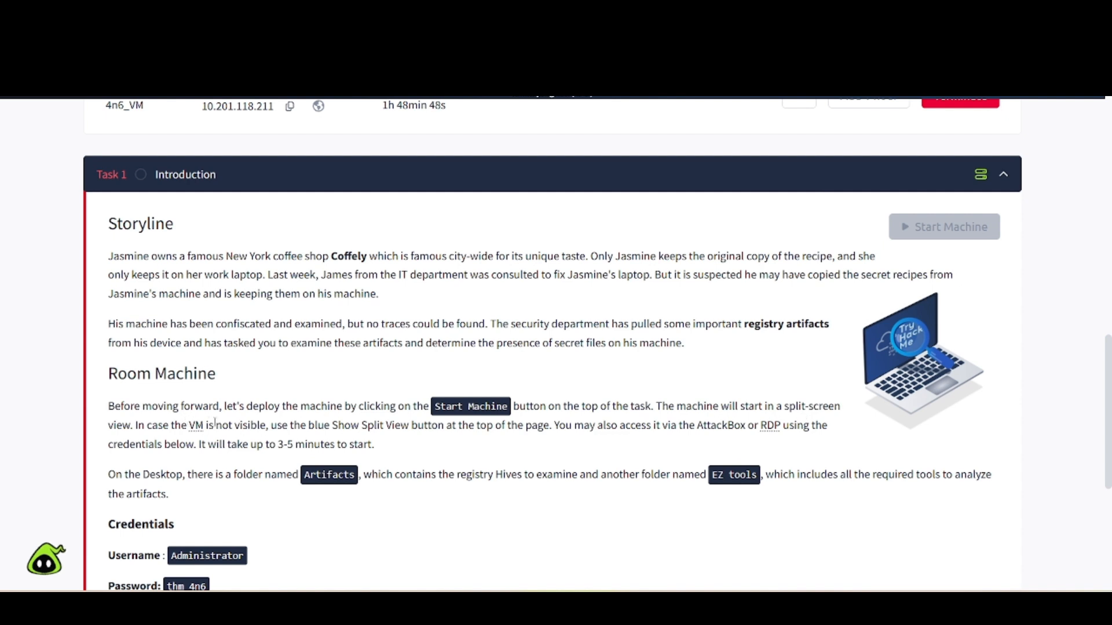
scroll(237, 427, "down", 2)
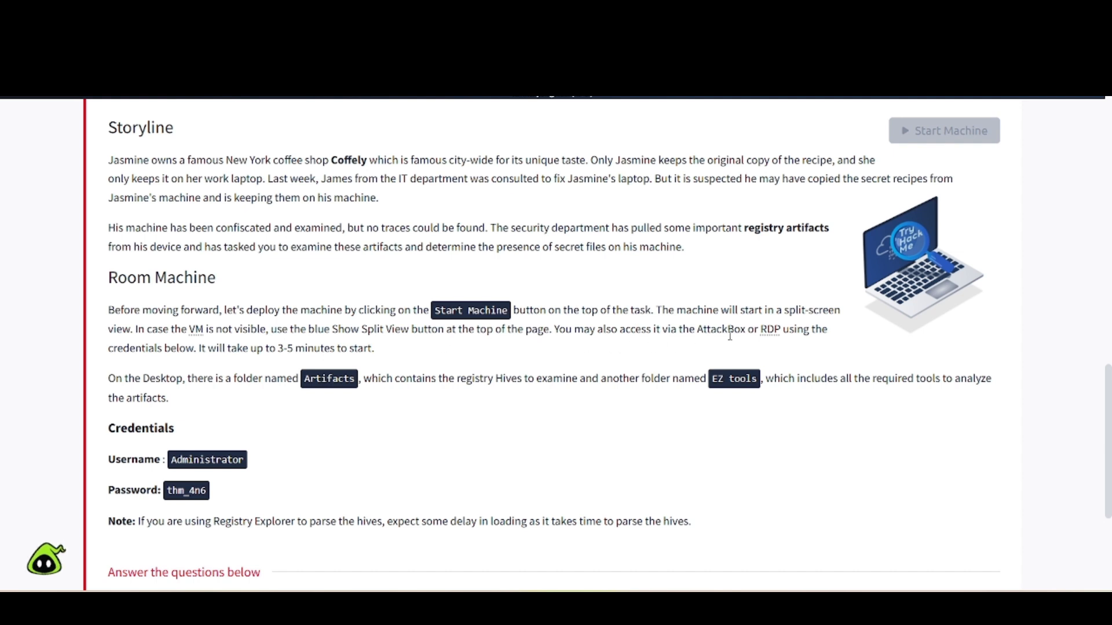
scroll(251, 298, "down", 3)
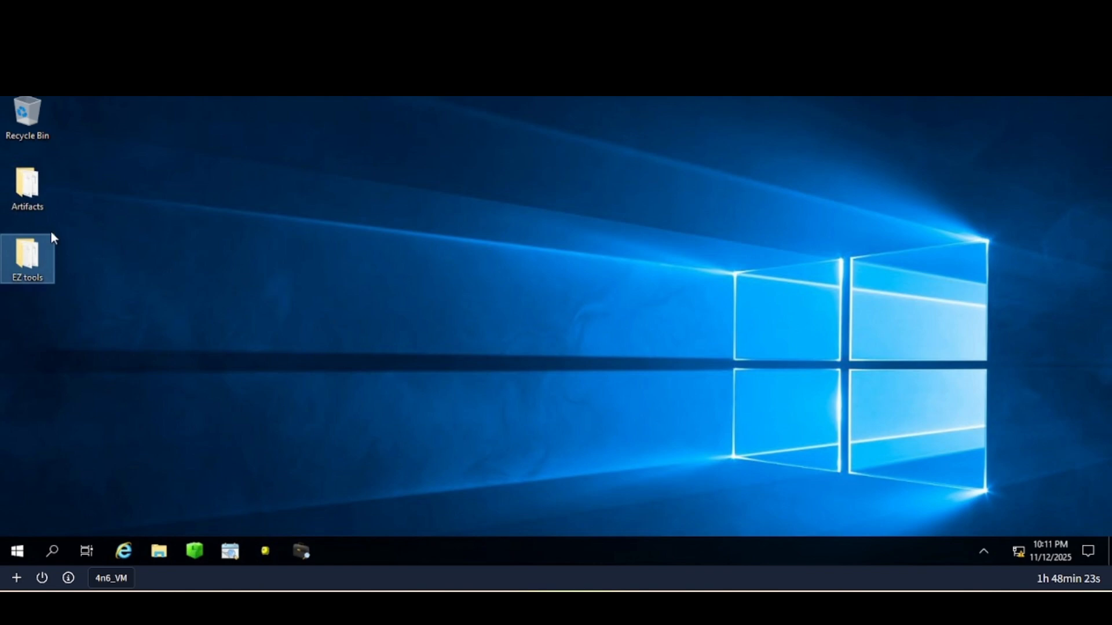
Browse EZ tools into EZViewer and back, then bring the Artifacts folder window forward.
double_click(39, 184)
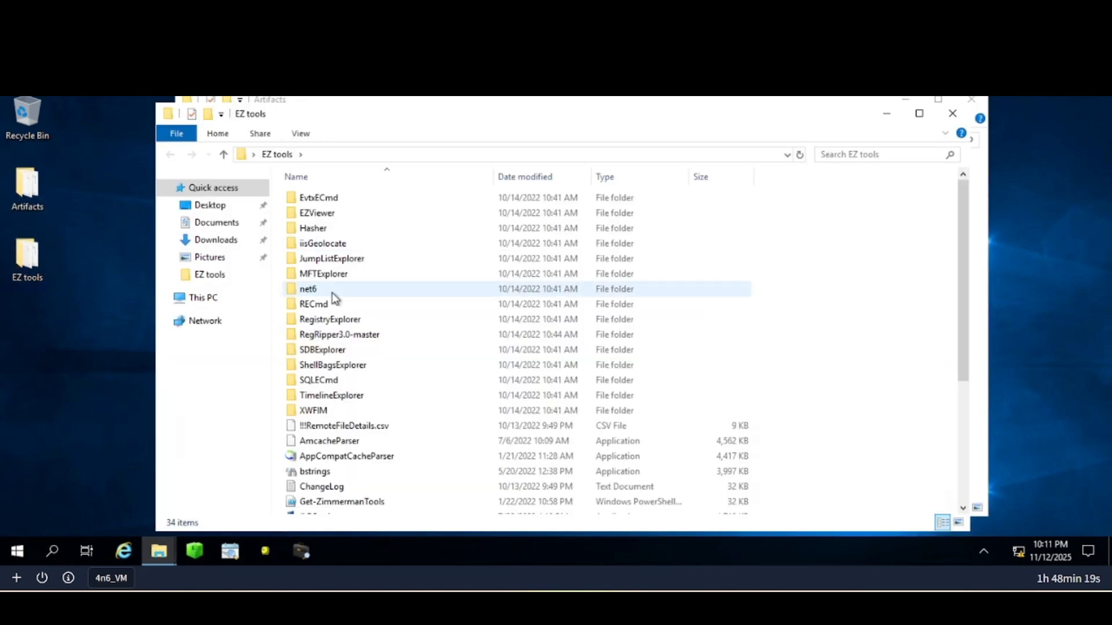
double_click(322, 213)
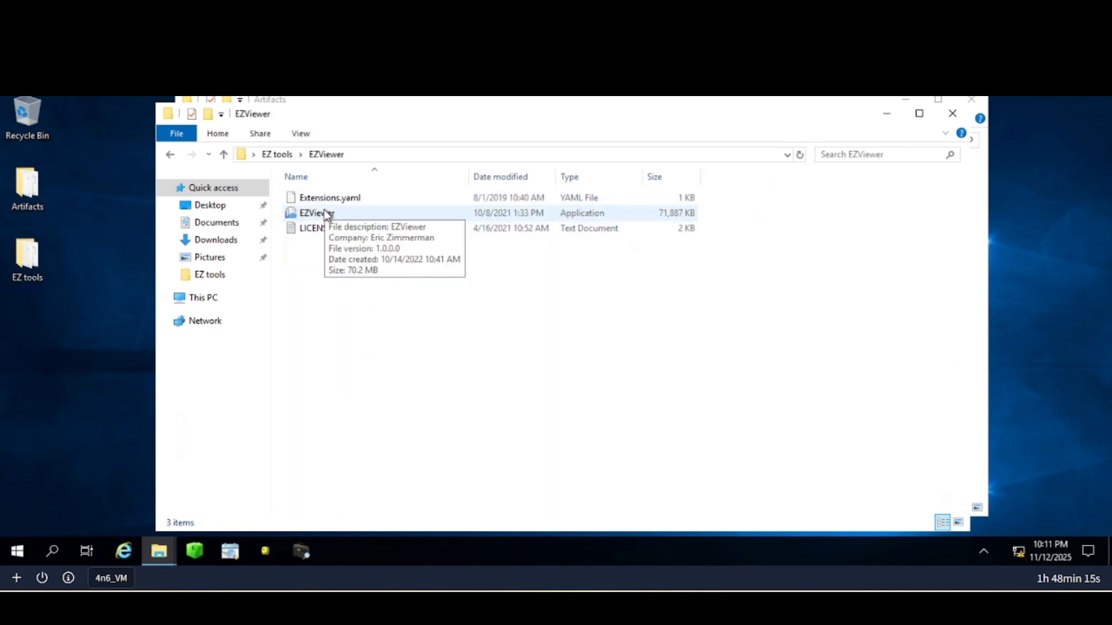
left_click(170, 154)
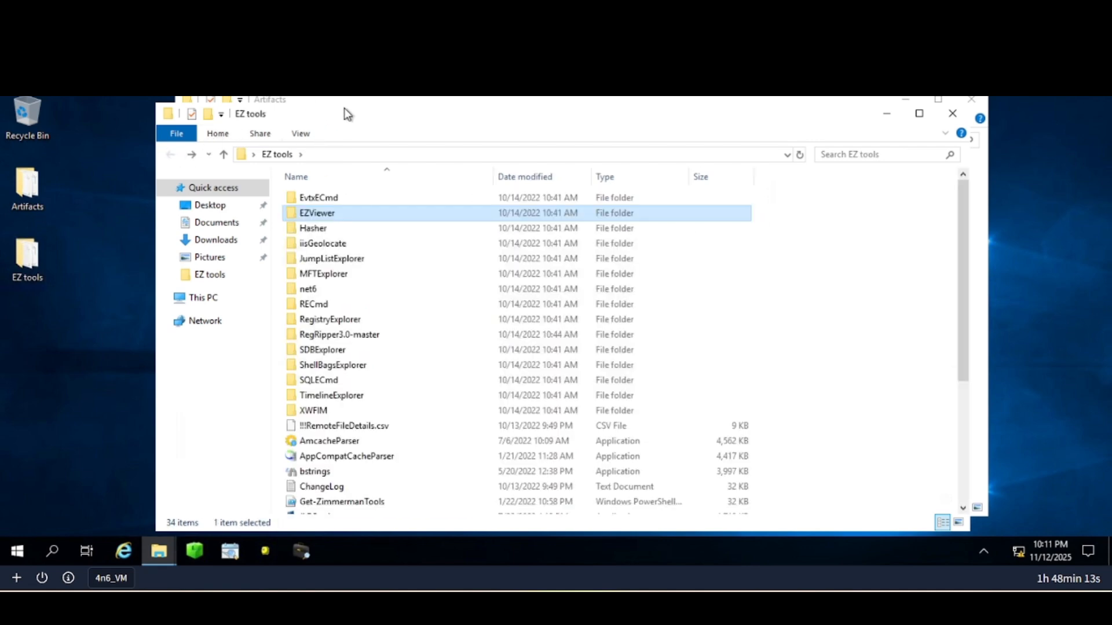
left_click(333, 101)
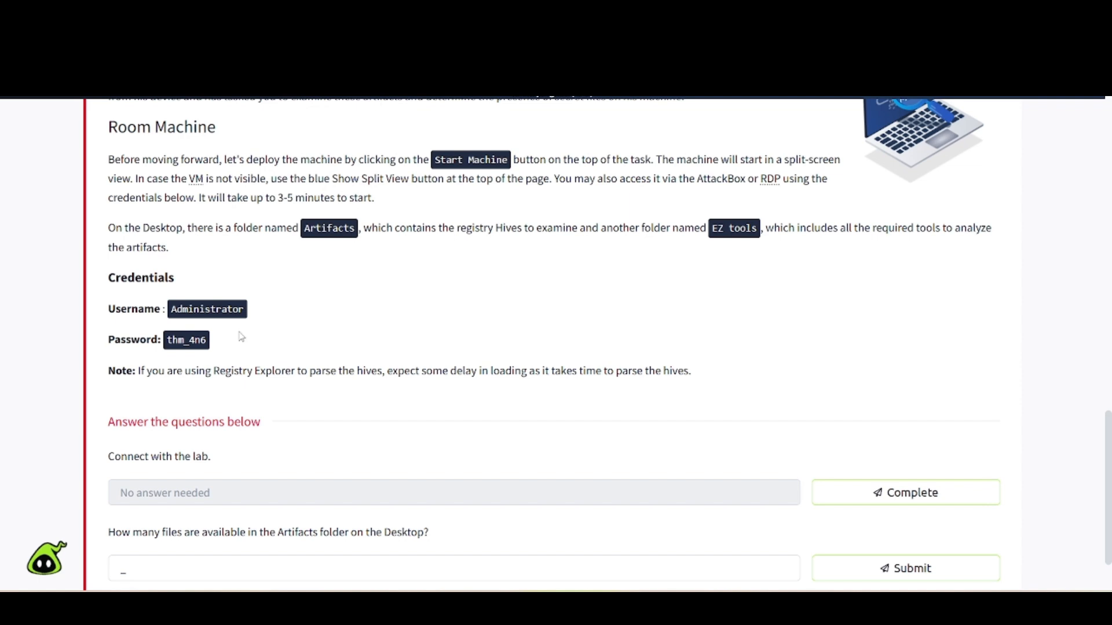
Mark 'Connect with the lab' complete and submit 6 as the Artifacts file count.
scroll(239, 336, "down", 1)
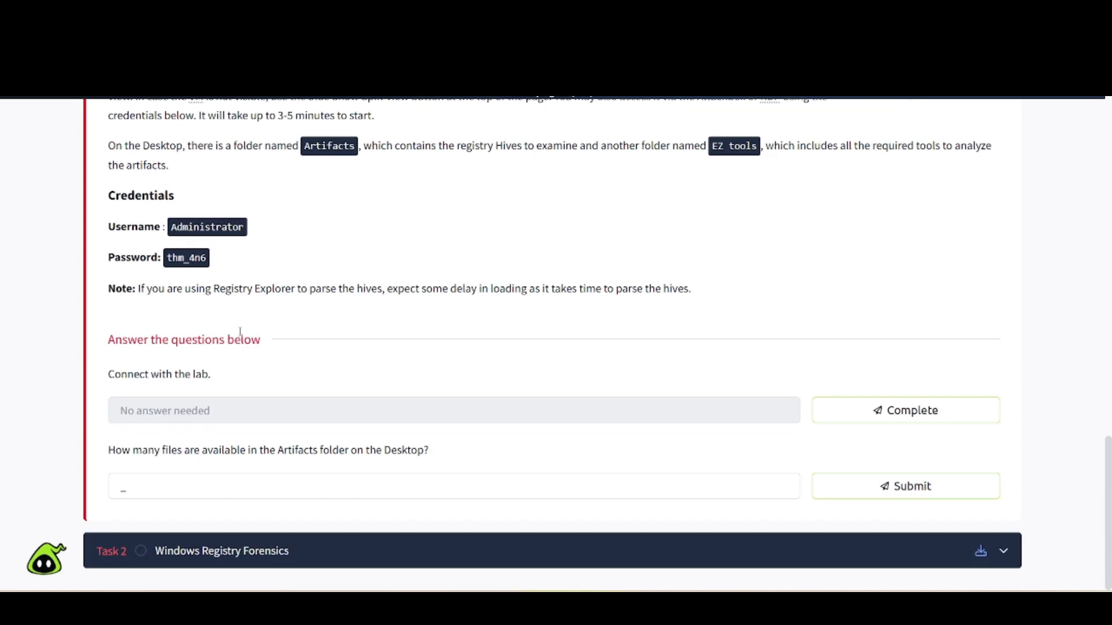
left_click(828, 410)
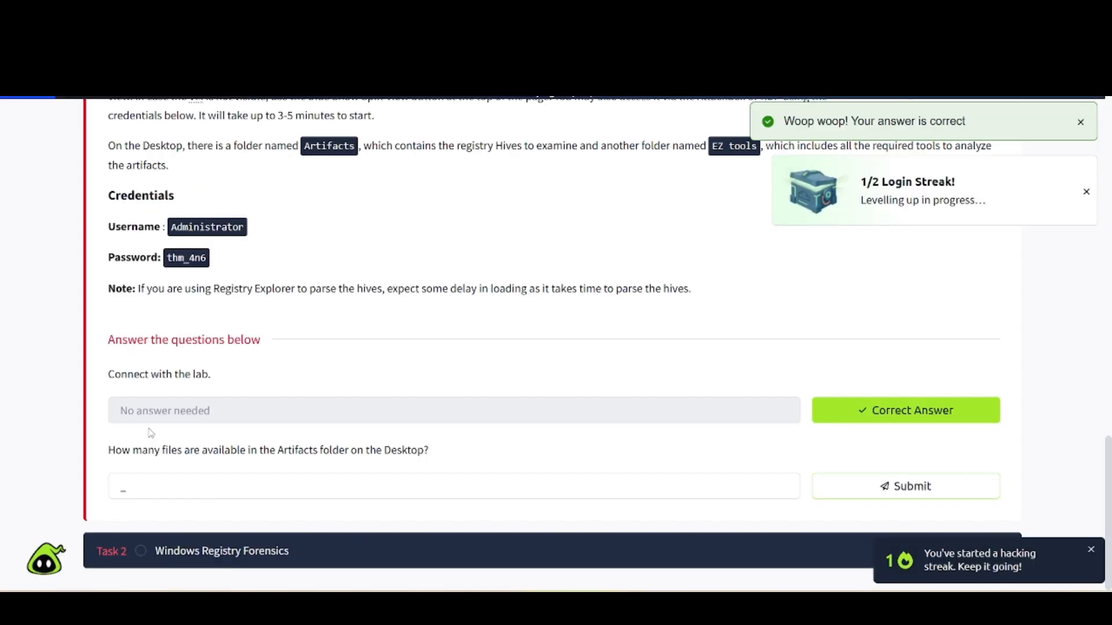
left_click(140, 493)
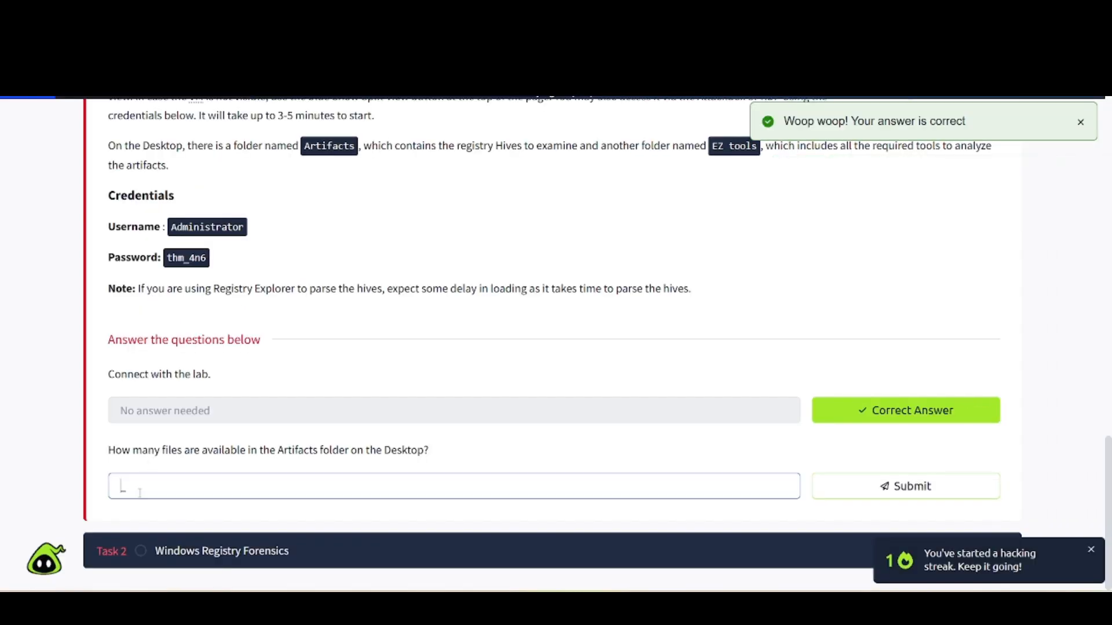
key("Return")
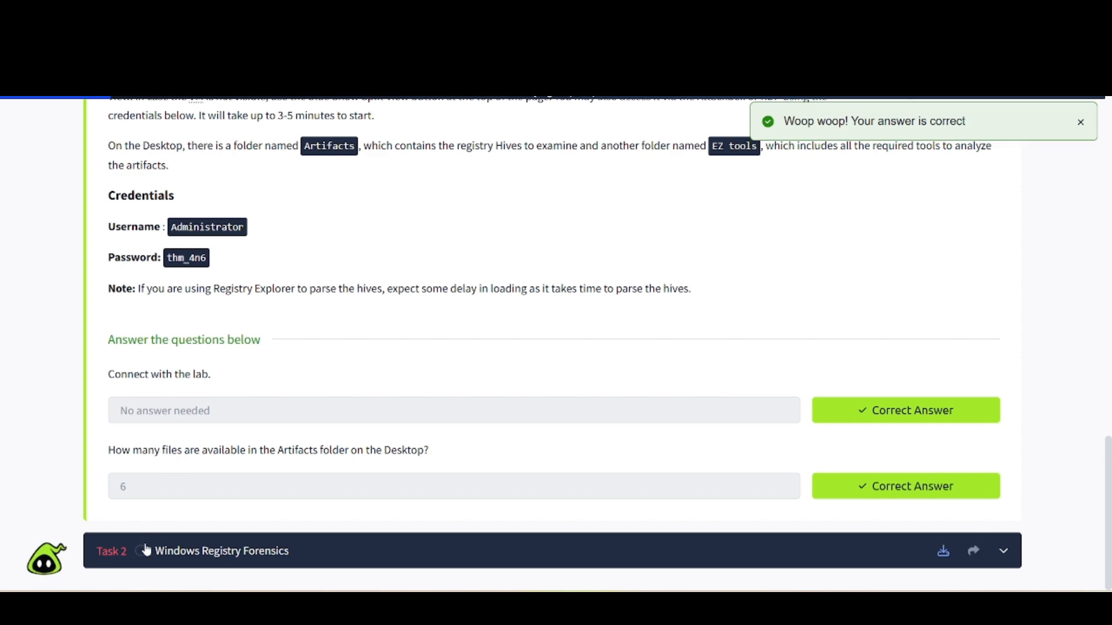
scroll(145, 544, "up", 5)
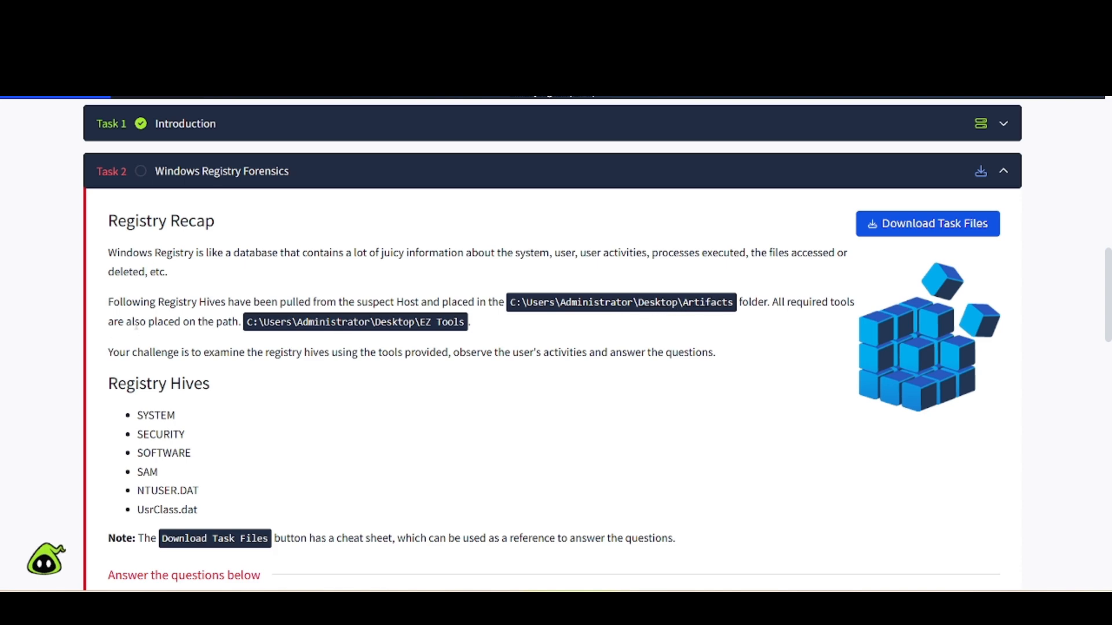
Scroll through Task 2's Windows Registry Forensics questions.
scroll(274, 348, "down", 3)
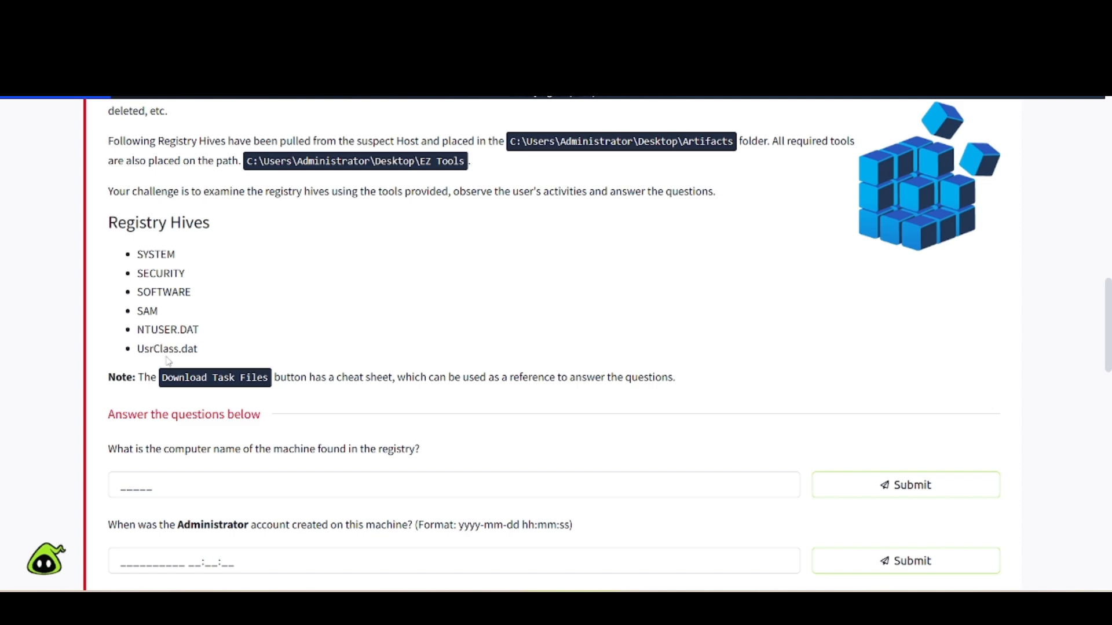
scroll(181, 271, "down", 2)
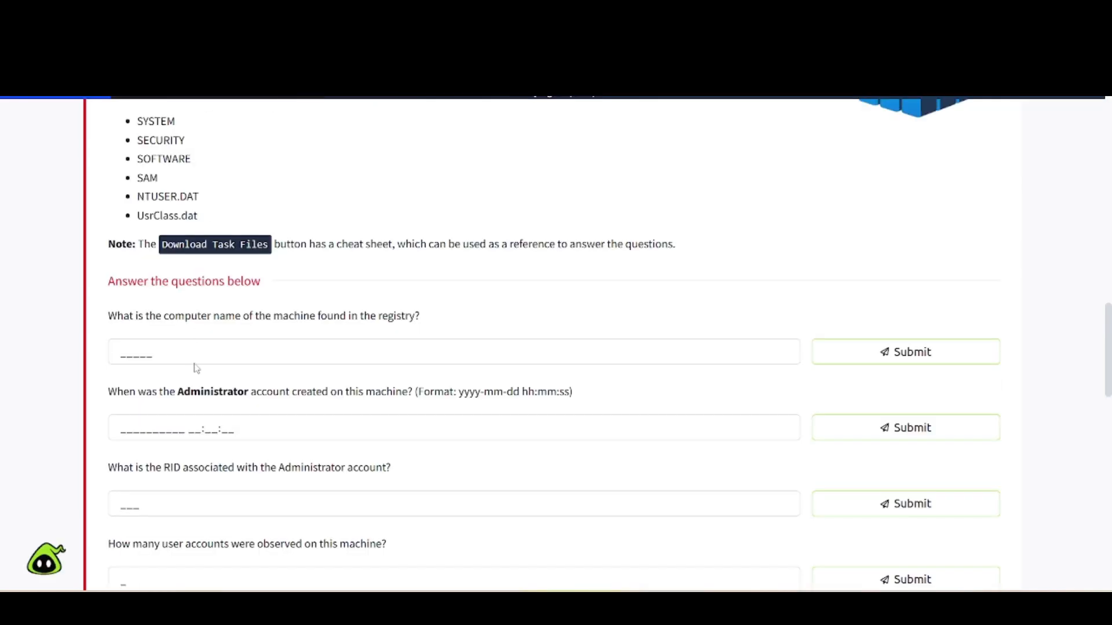
scroll(263, 297, "up", 4)
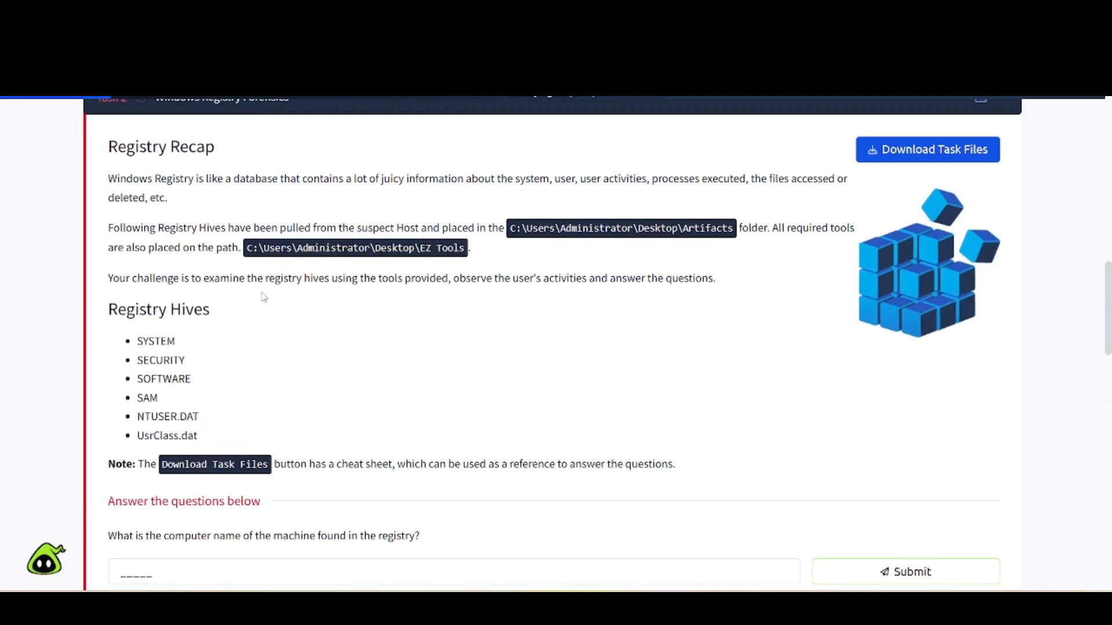
scroll(912, 219, "up", 2)
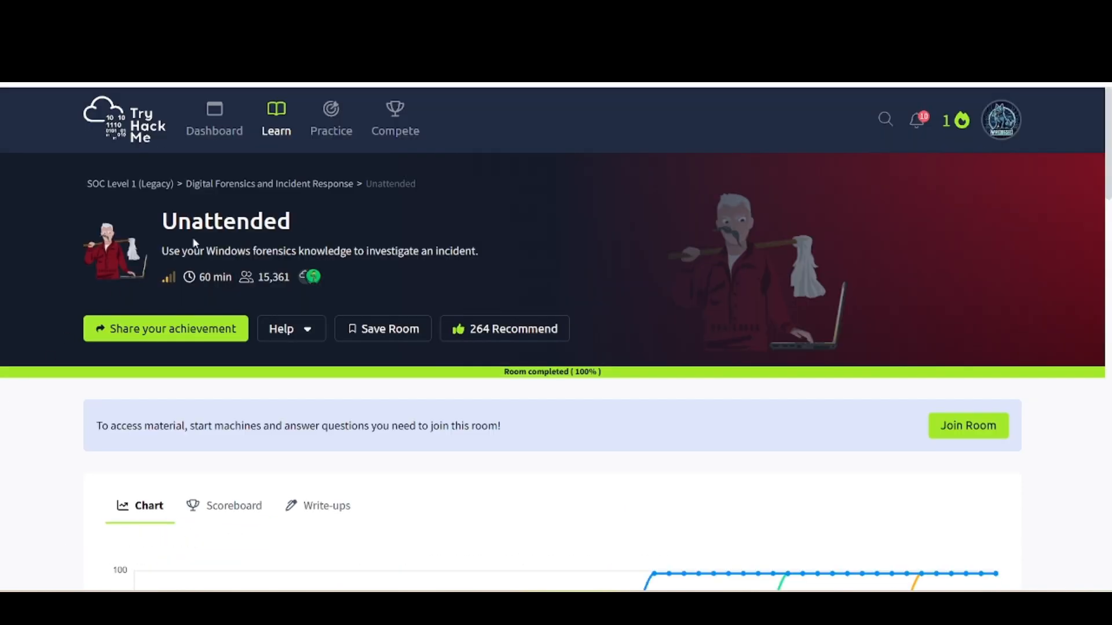
Scroll to the Windows Forensics Cheatsheet PDF and read its registry paths, e.g. Computer Name, USB devices.
scroll(10, 422, "down", 12)
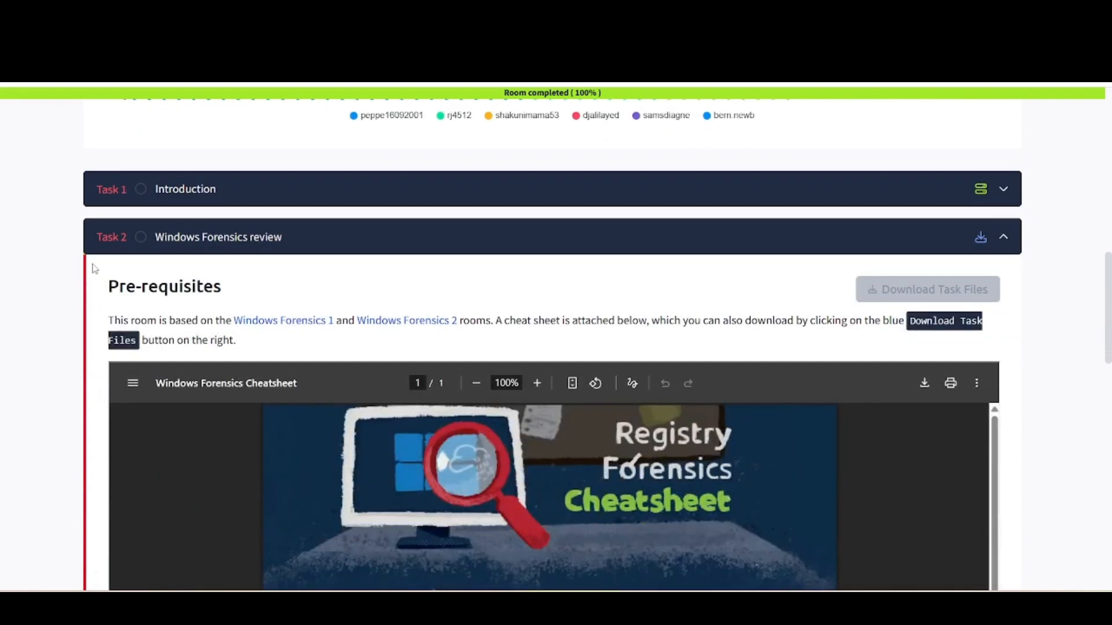
scroll(69, 348, "down", 2)
scroll(491, 311, "down", 1)
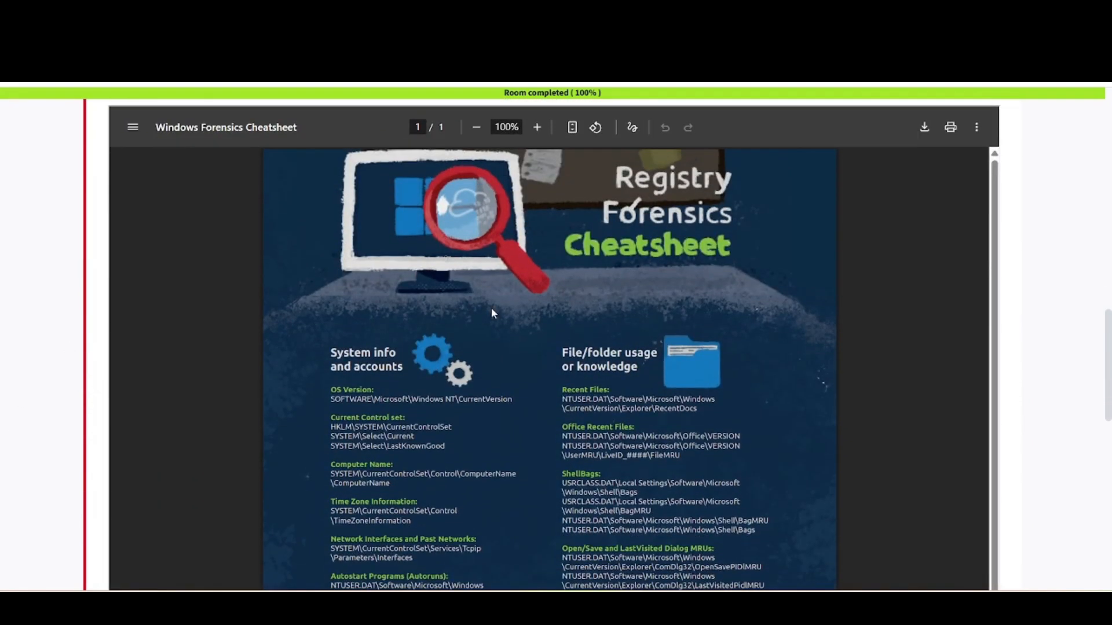
scroll(234, 504, "down", 6)
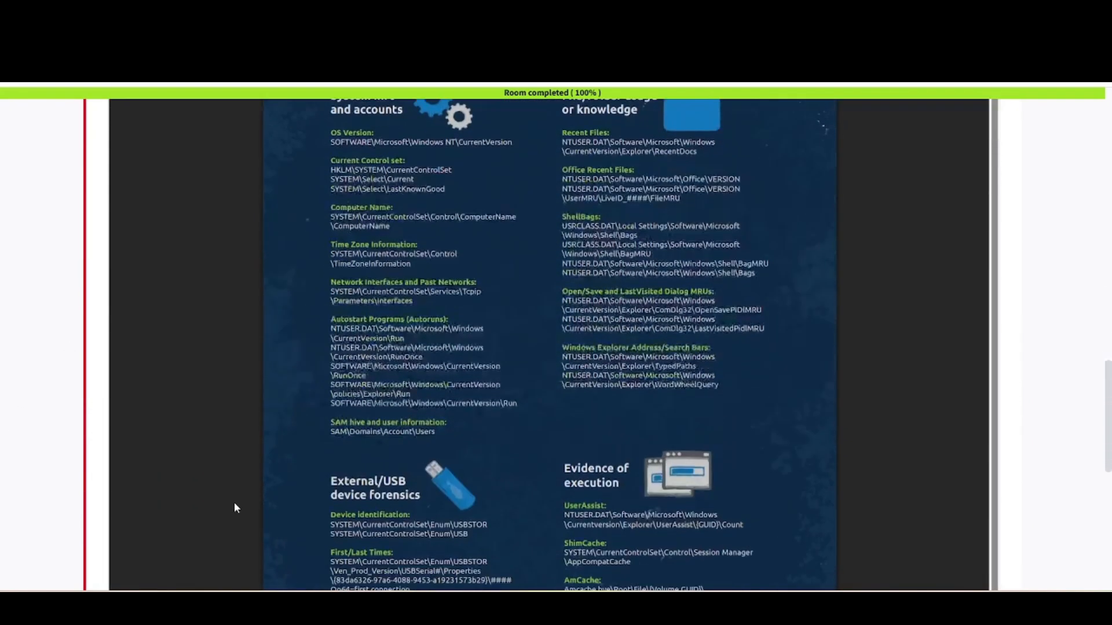
scroll(234, 508, "up", 5)
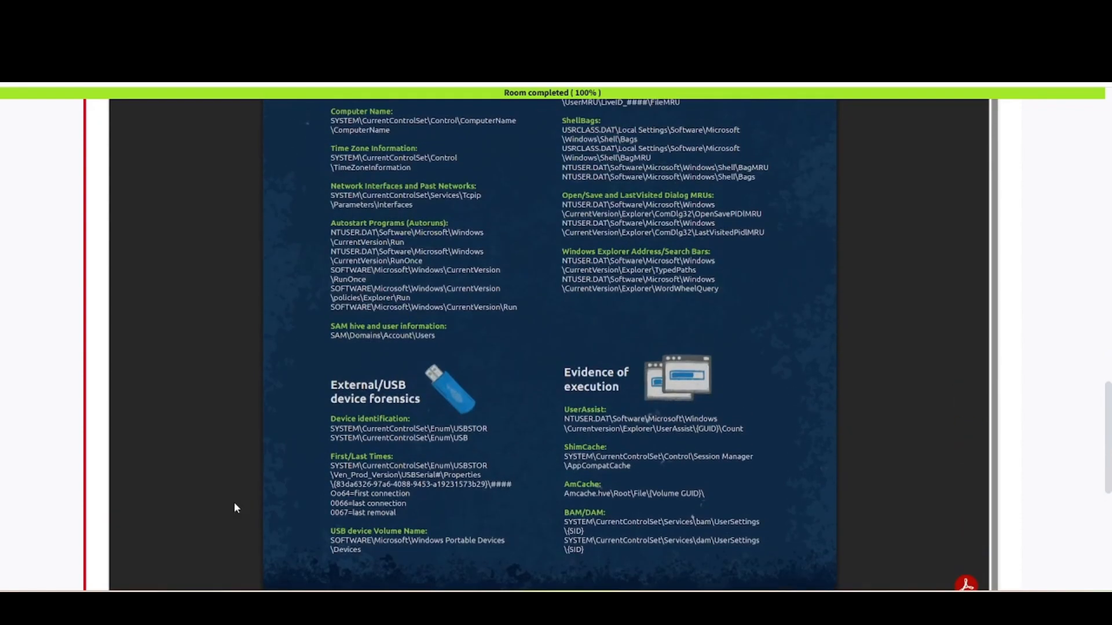
scroll(283, 248, "up", 4)
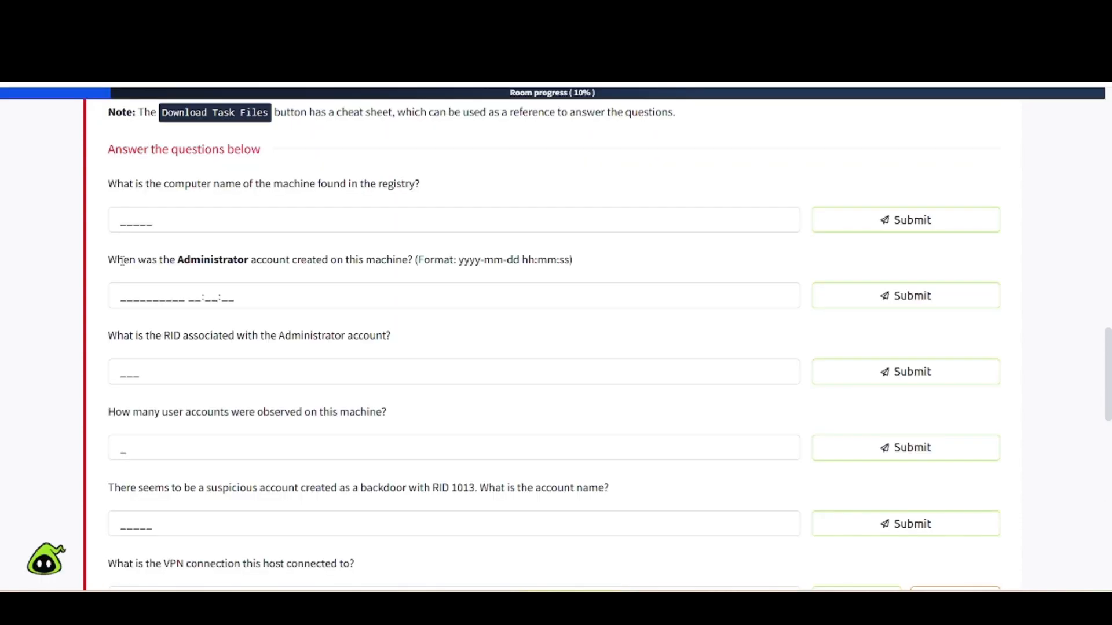
Review the remaining questions, then return to the 4n6_VM desktop with Artifacts listed.
scroll(152, 289, "down", 5)
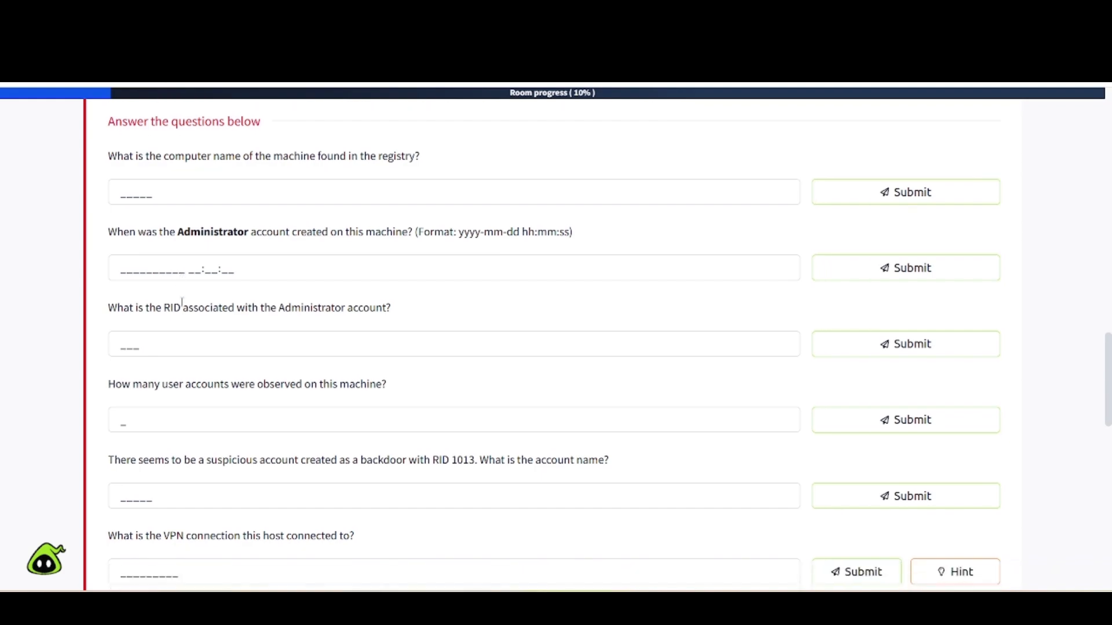
scroll(183, 306, "down", 12)
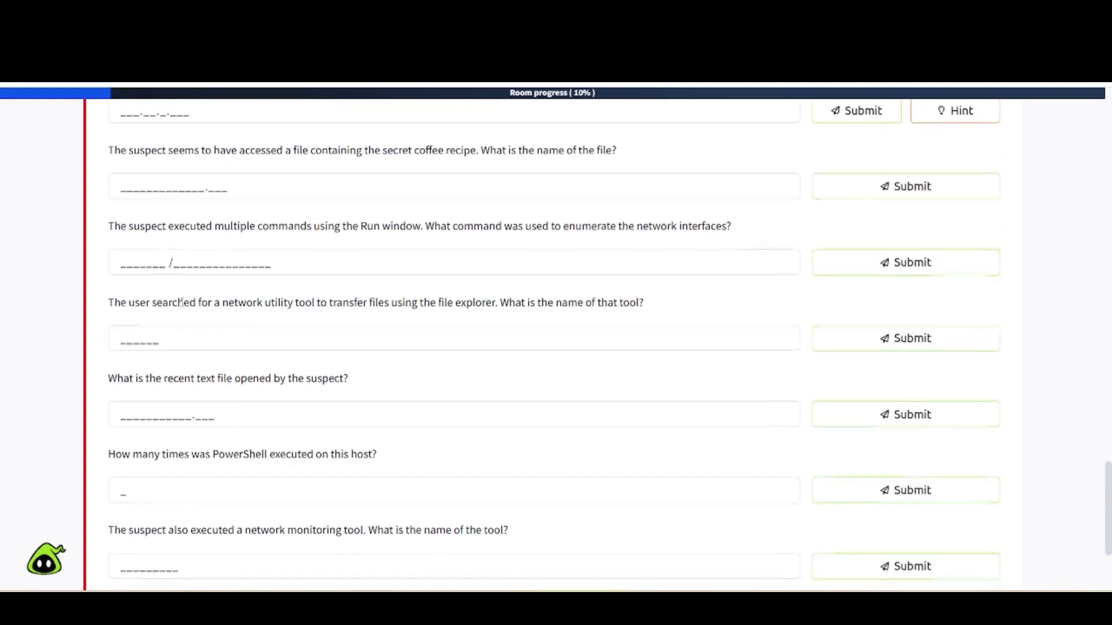
scroll(182, 302, "up", 15)
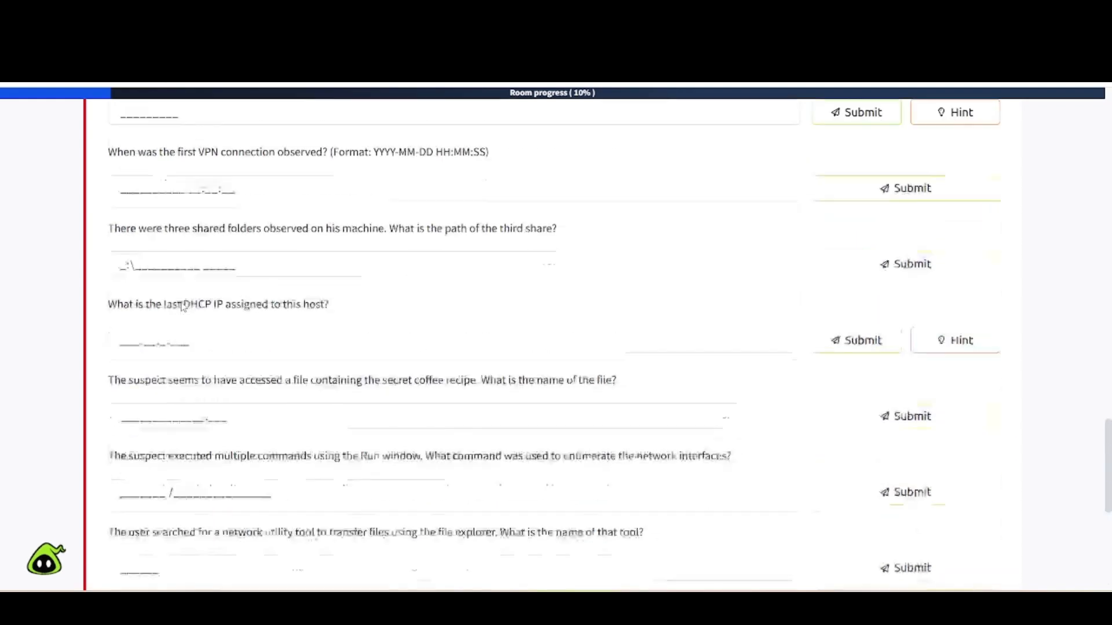
scroll(181, 305, "up", 3)
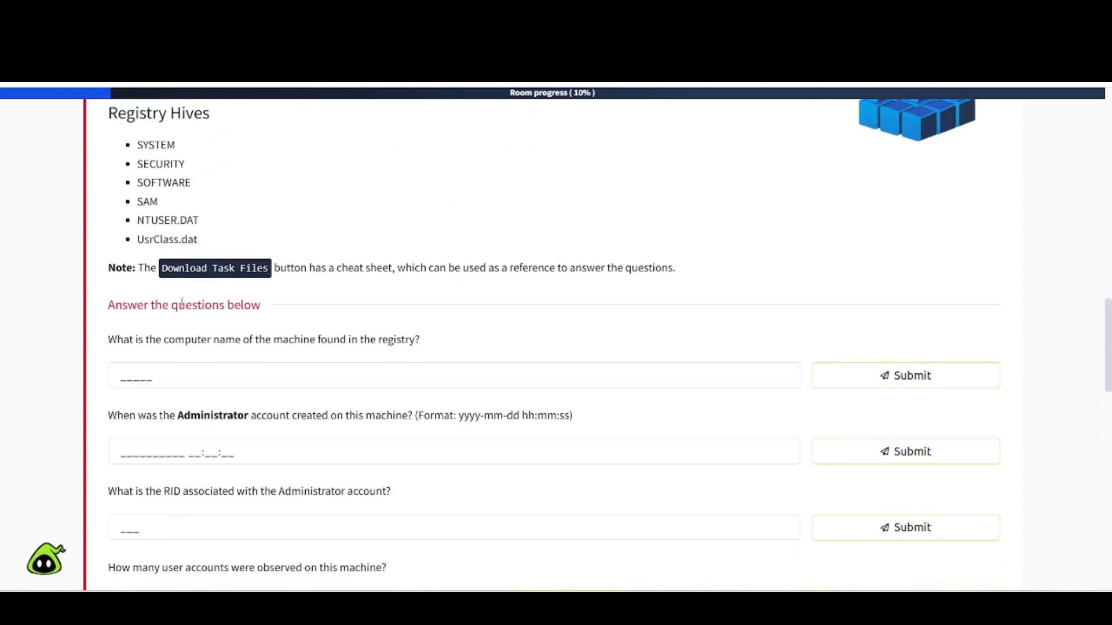
scroll(148, 398, "down", 2)
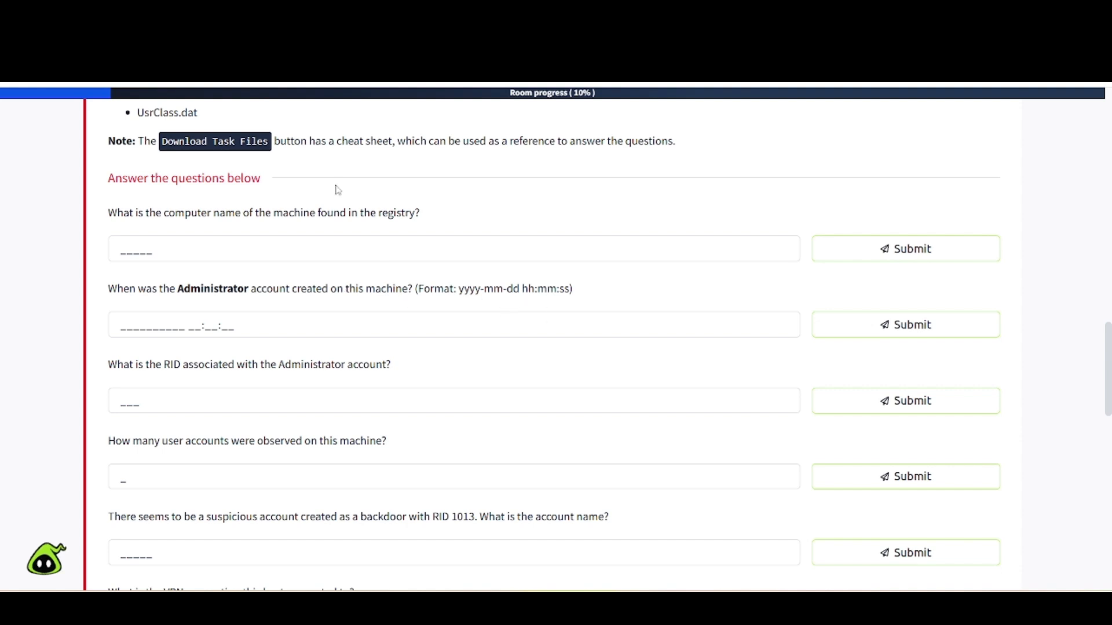
left_click(290, 14)
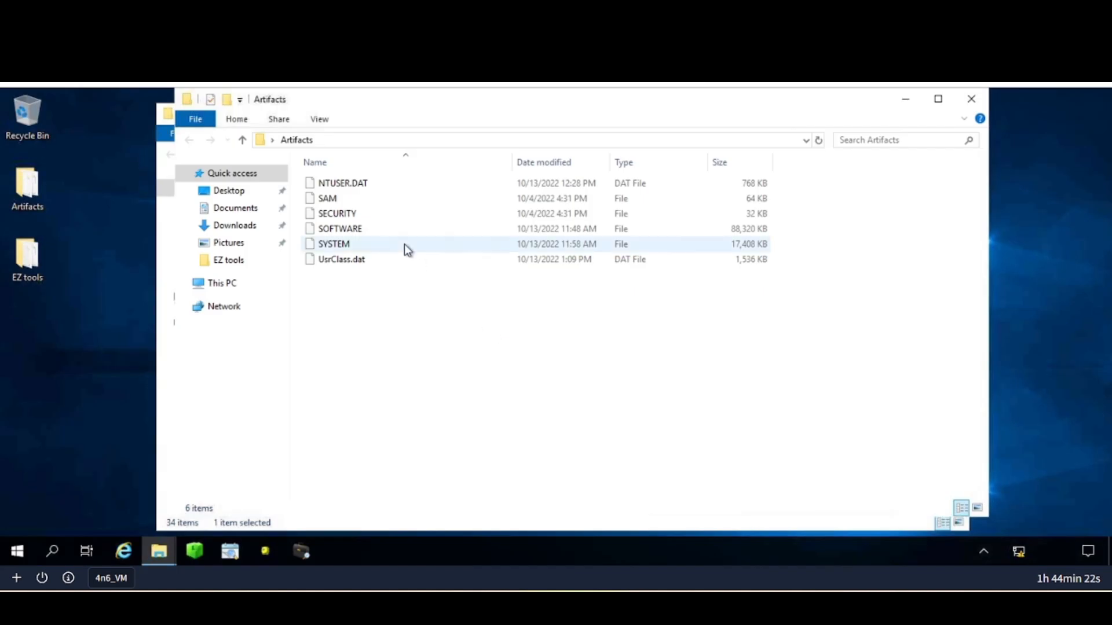
Launch Registry Explorer and load NTUSER.DAT through UsrClass.dat, skipping log replay for dirty SECURITY.
left_click(201, 557)
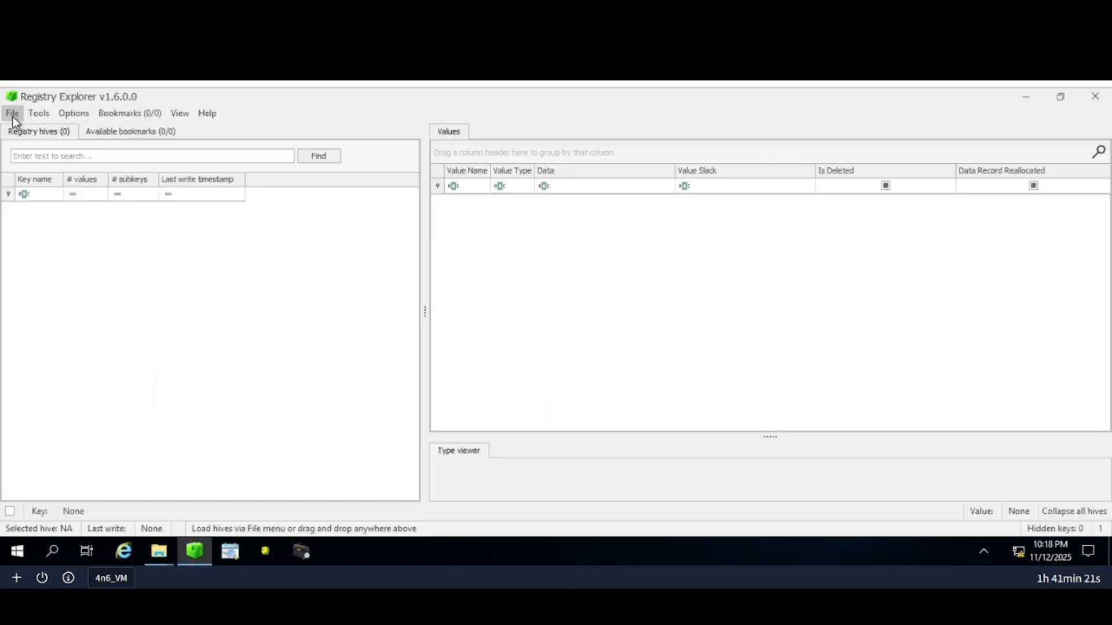
left_click(12, 116)
left_click(41, 130)
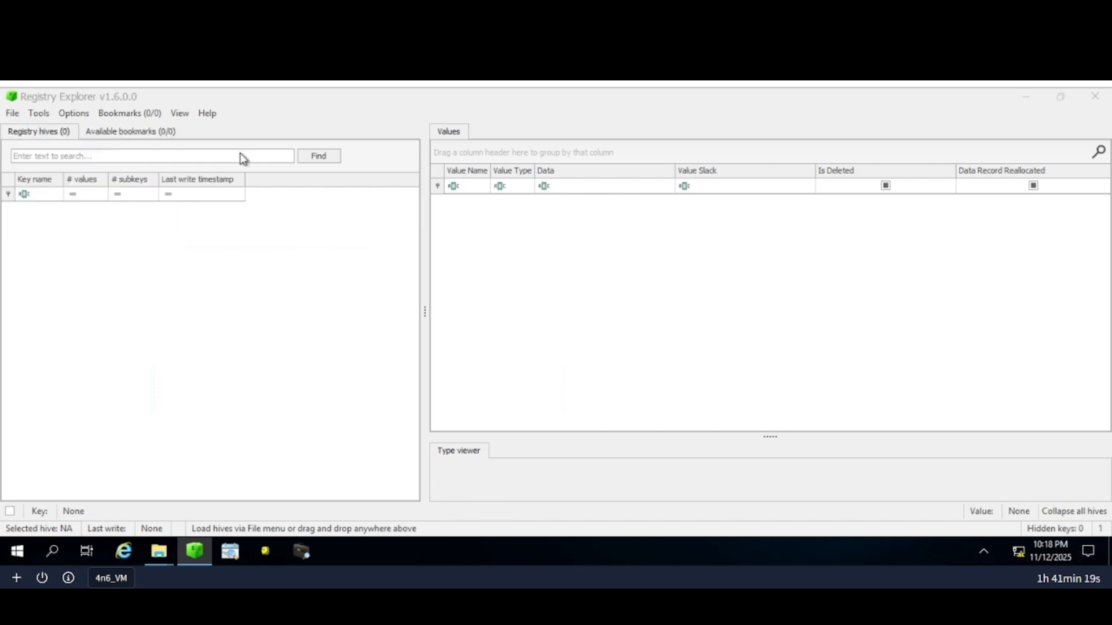
left_click(70, 212)
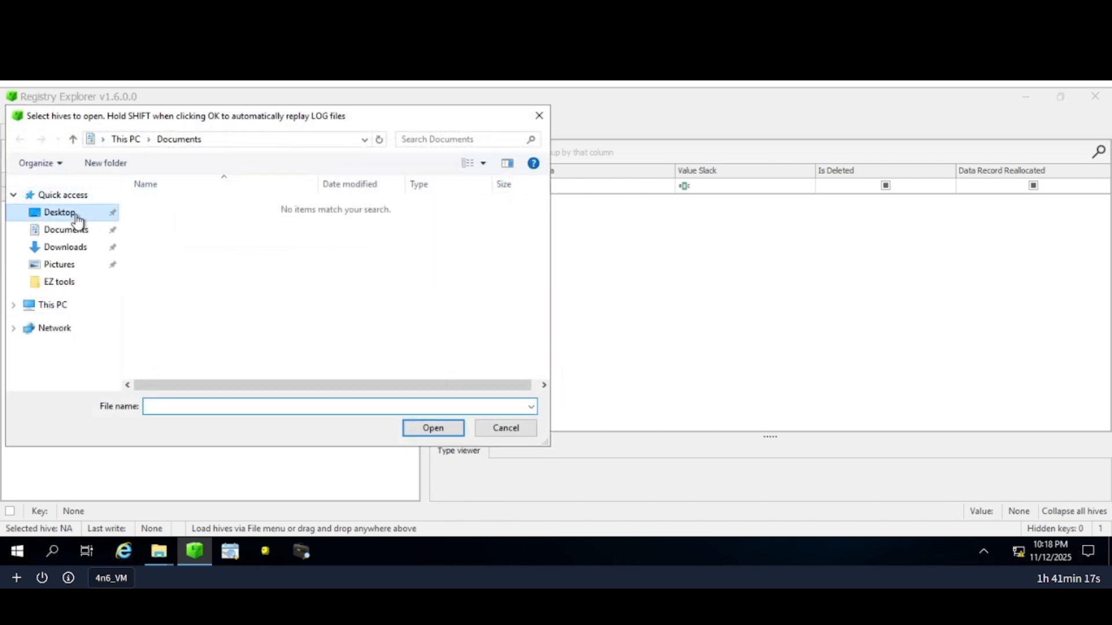
double_click(184, 209)
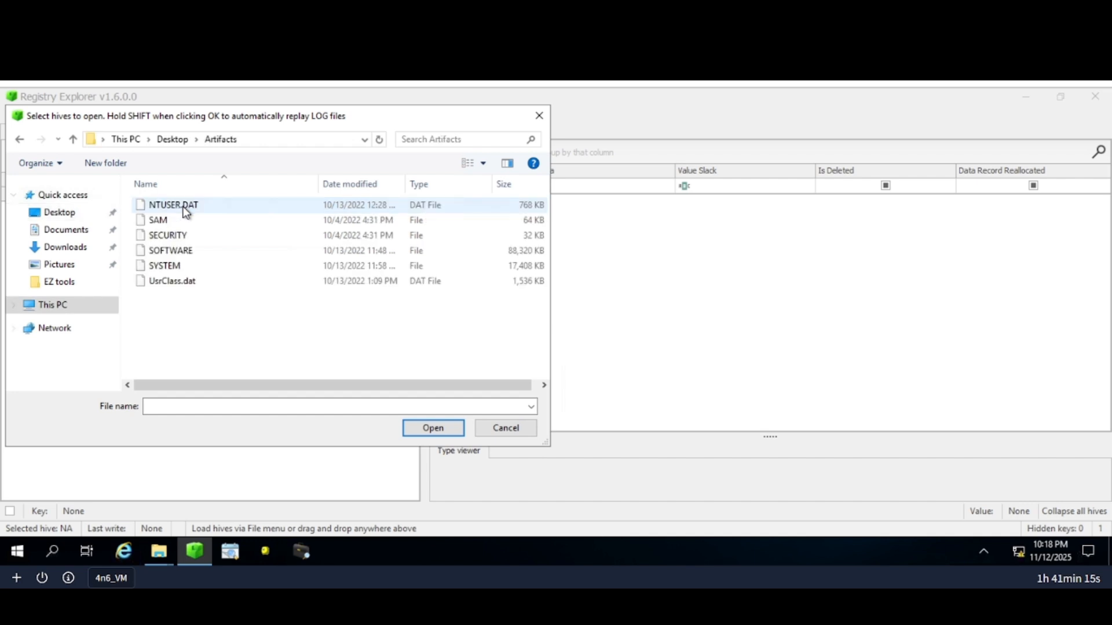
left_click(186, 210)
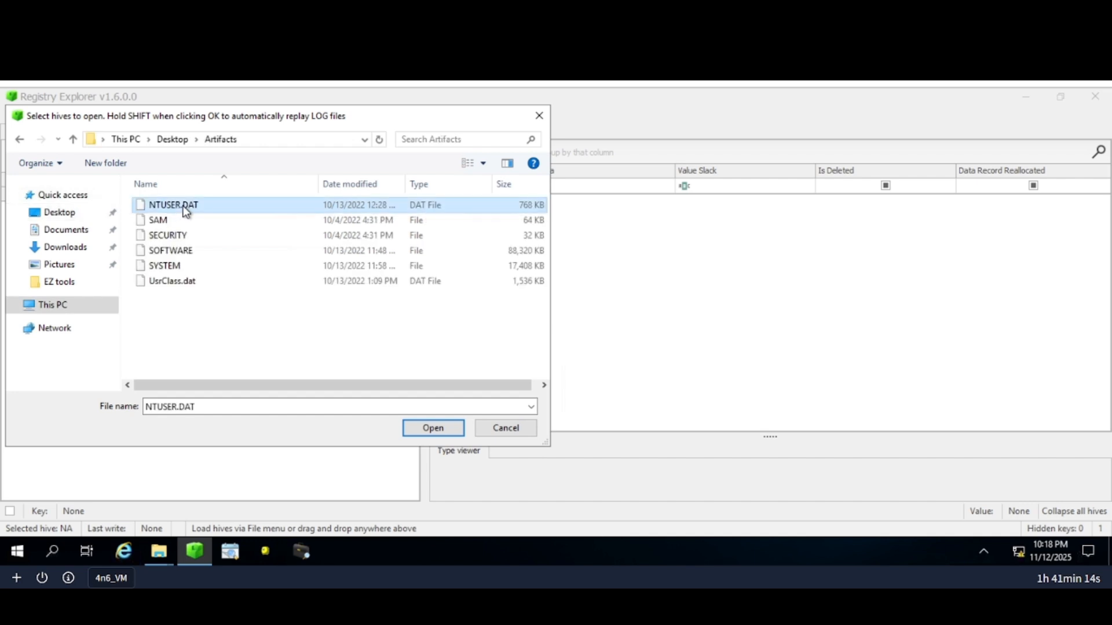
left_click(192, 282, "shift")
left_click(414, 426)
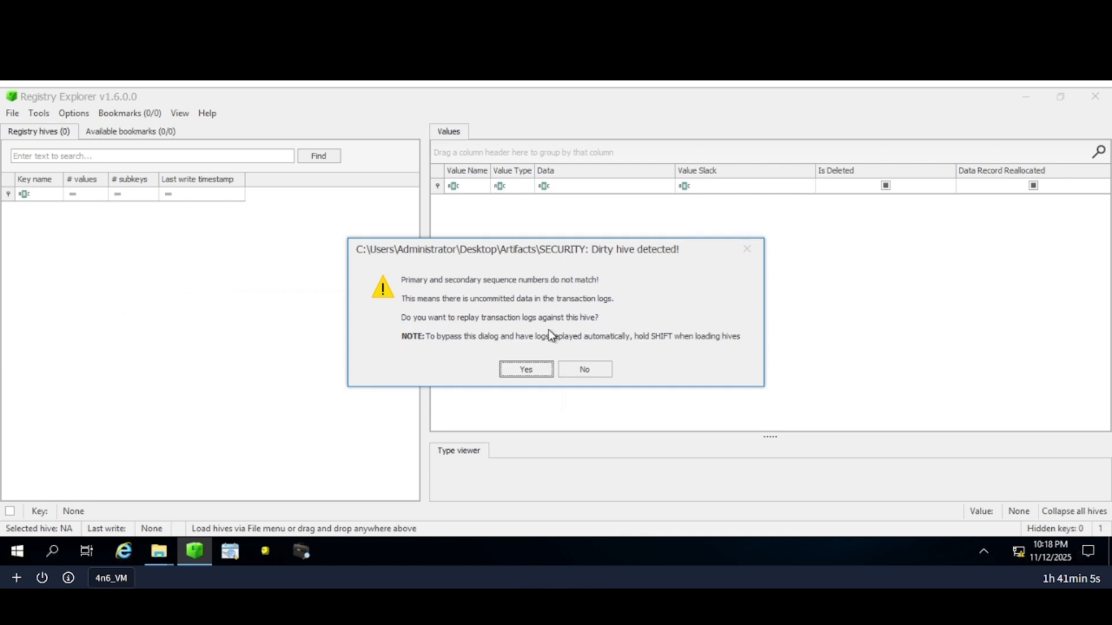
left_click(578, 366)
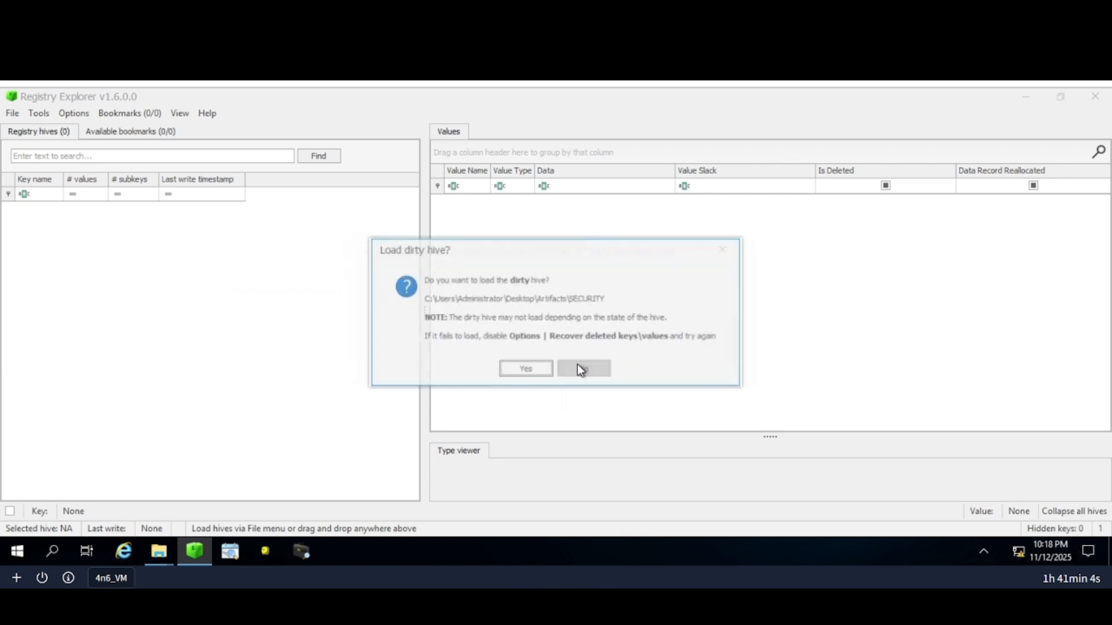
left_click(524, 371)
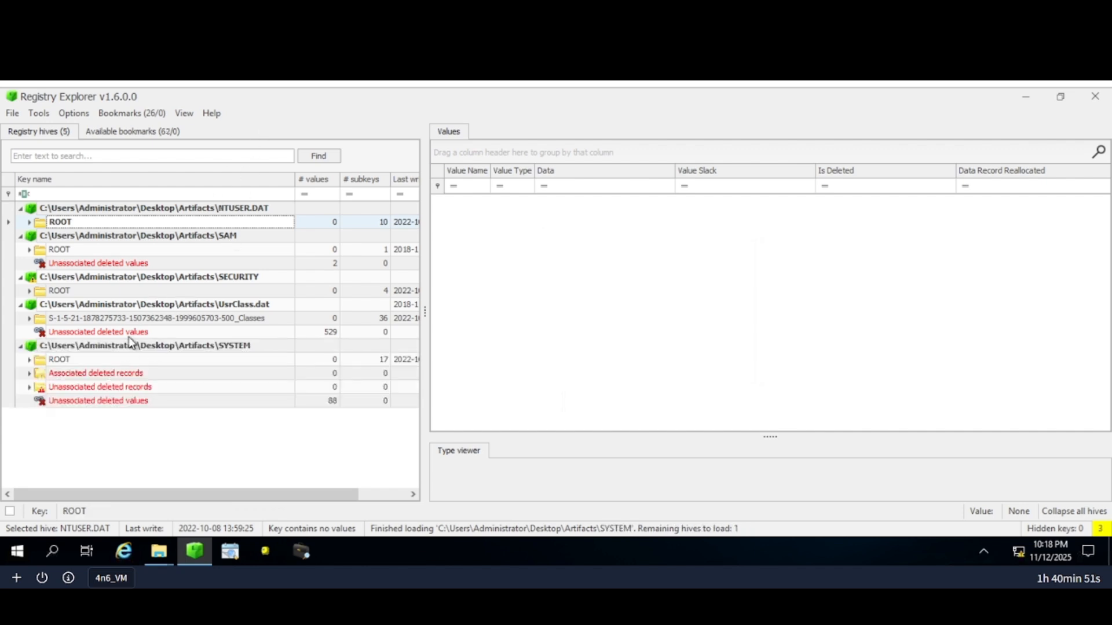
Check the questions page, then search the loaded hives for 'computername'.
left_click(258, 14)
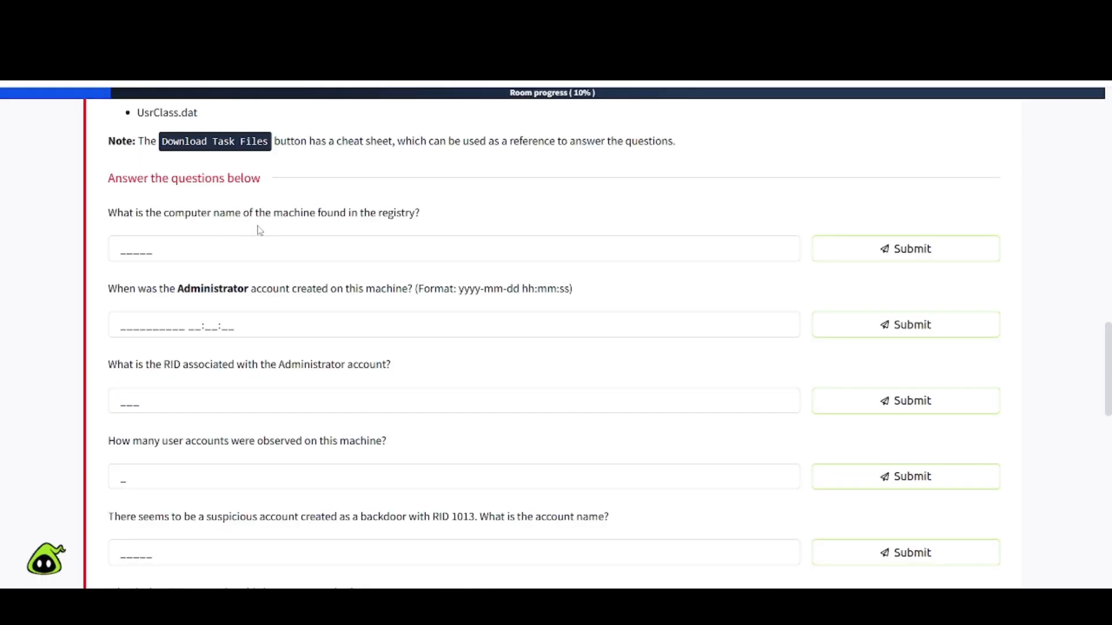
left_click(272, 17)
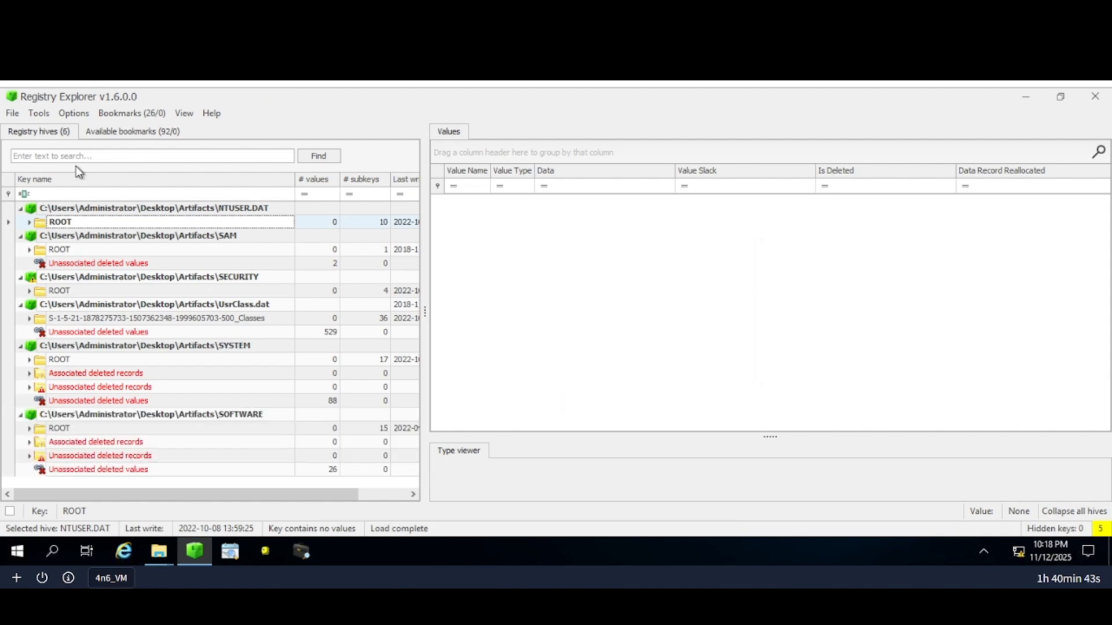
left_click(125, 157)
type("computername")
left_click(317, 156)
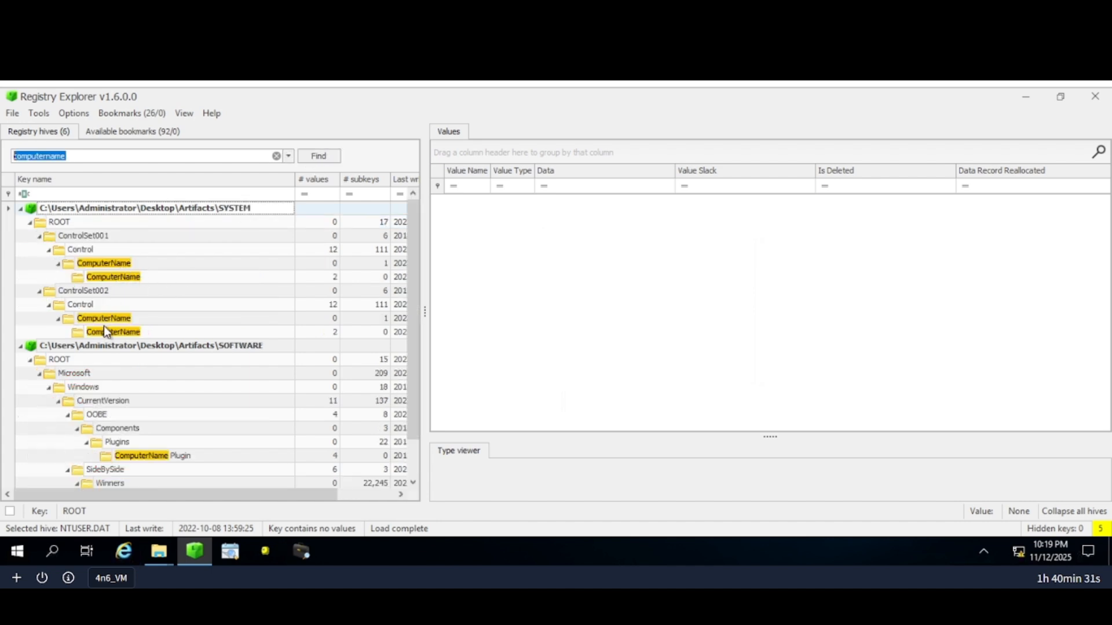
scroll(129, 379, "down", 1)
scroll(130, 379, "up", 1)
Open SYSTEM's ControlSet001 ComputerName key and copy the value name holding JAMES.
left_click(121, 278)
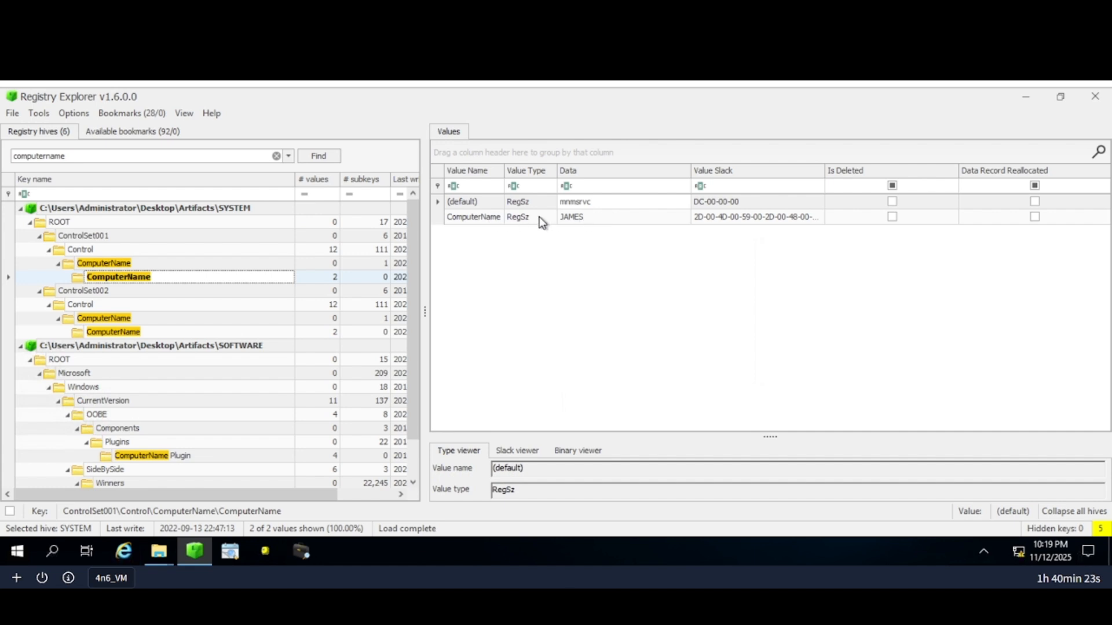
left_click(582, 220)
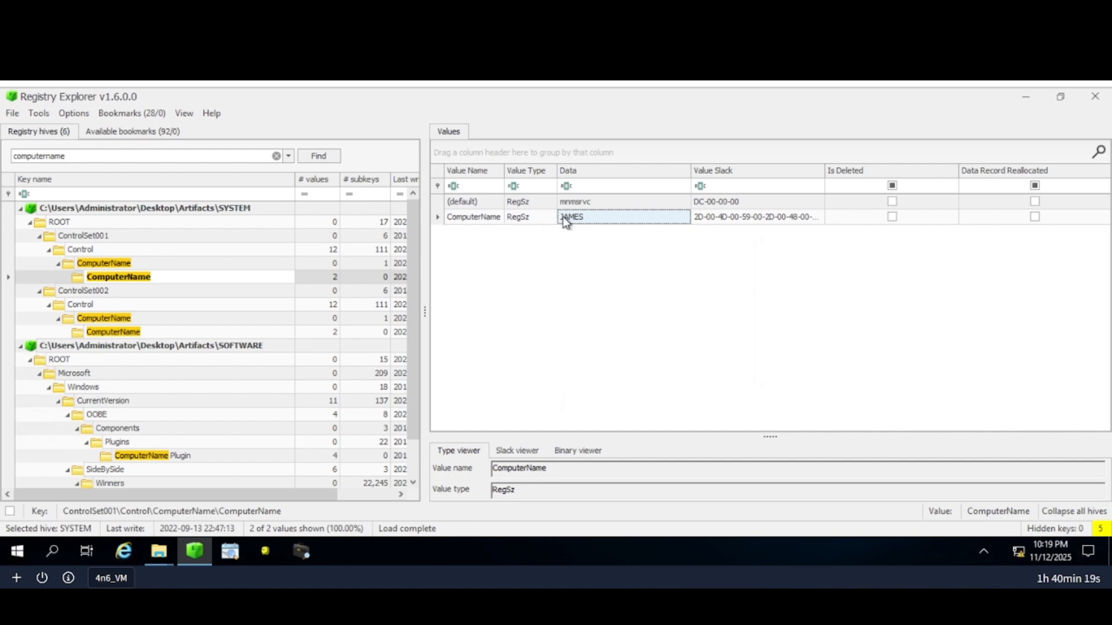
right_click(563, 216)
mouse_move(602, 270)
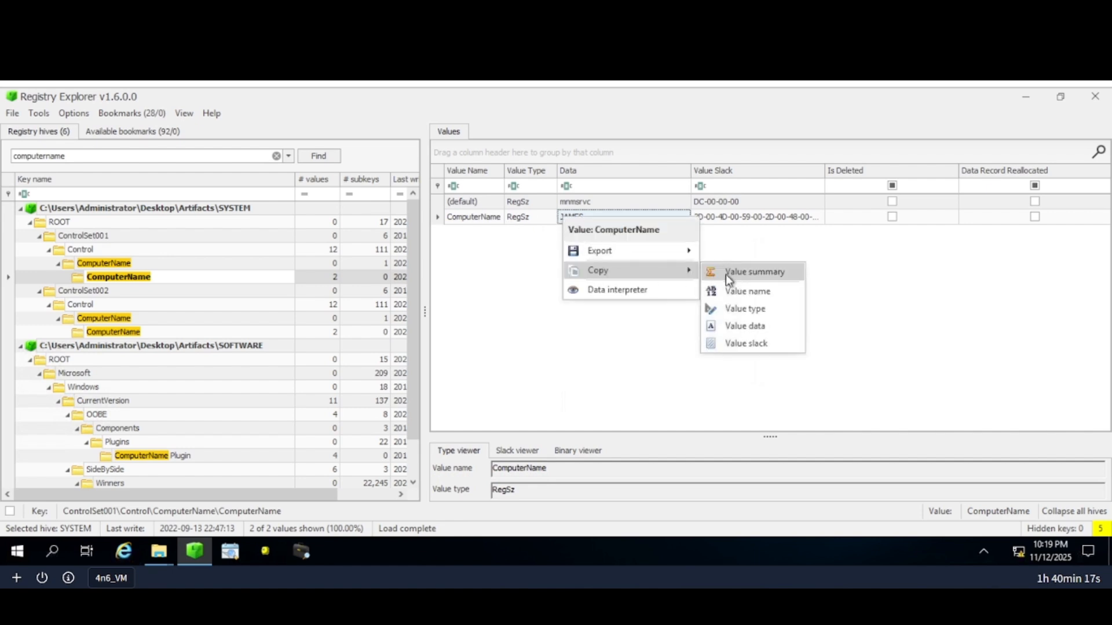
left_click(738, 290)
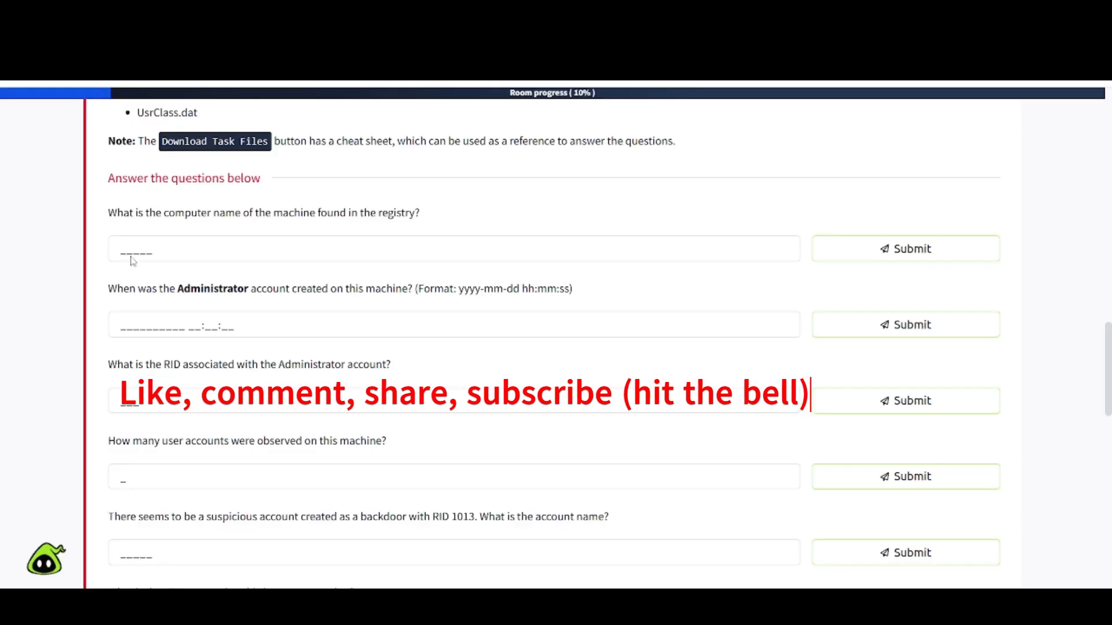
Enter 'james' as the computer name answer and submit it.
left_click(132, 251)
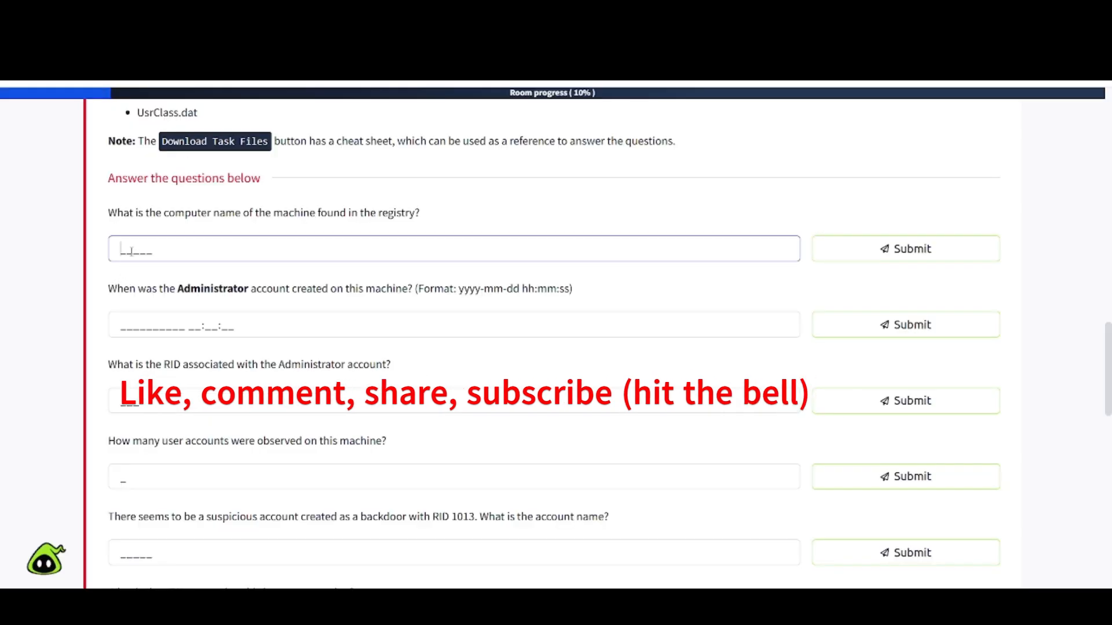
key("ctrl+v")
key("BackSpace")
key("BackSpace")
key("BackSpace")
key("BackSpace")
key("BackSpace")
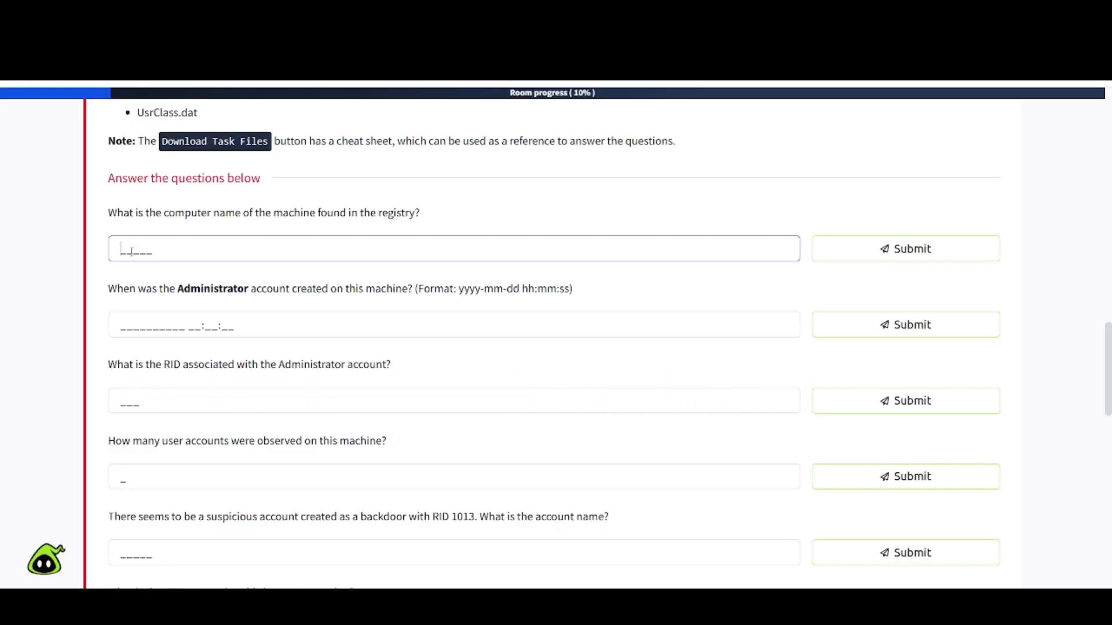
type("asas")
key("BackSpace")
key("BackSpace")
key("BackSpace")
key("BackSpace")
type("james")
key("Return")
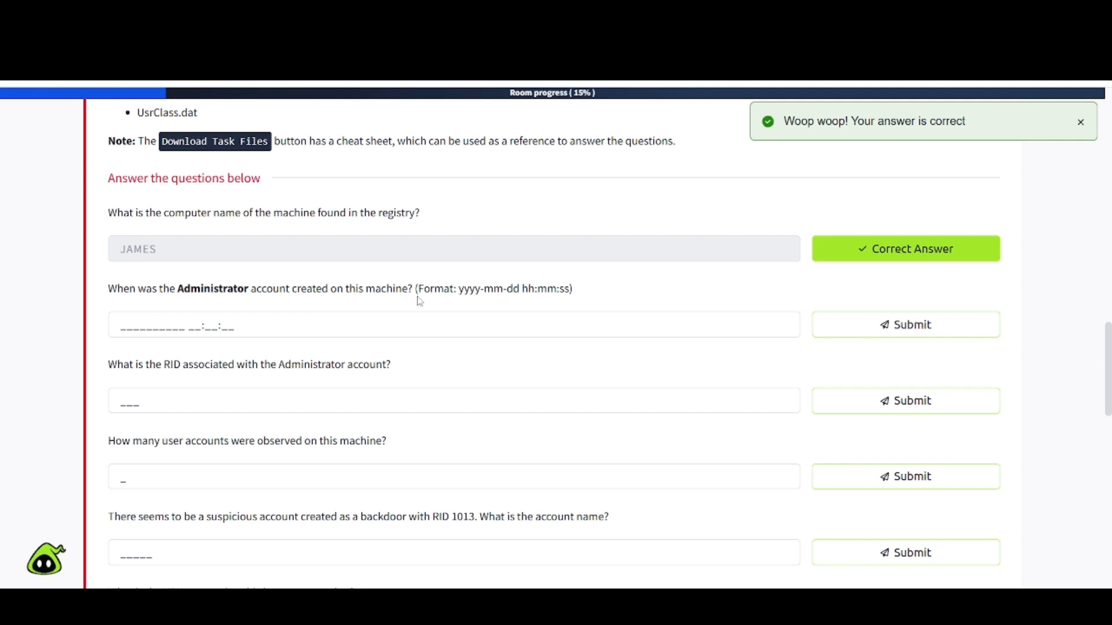
left_click(258, 17)
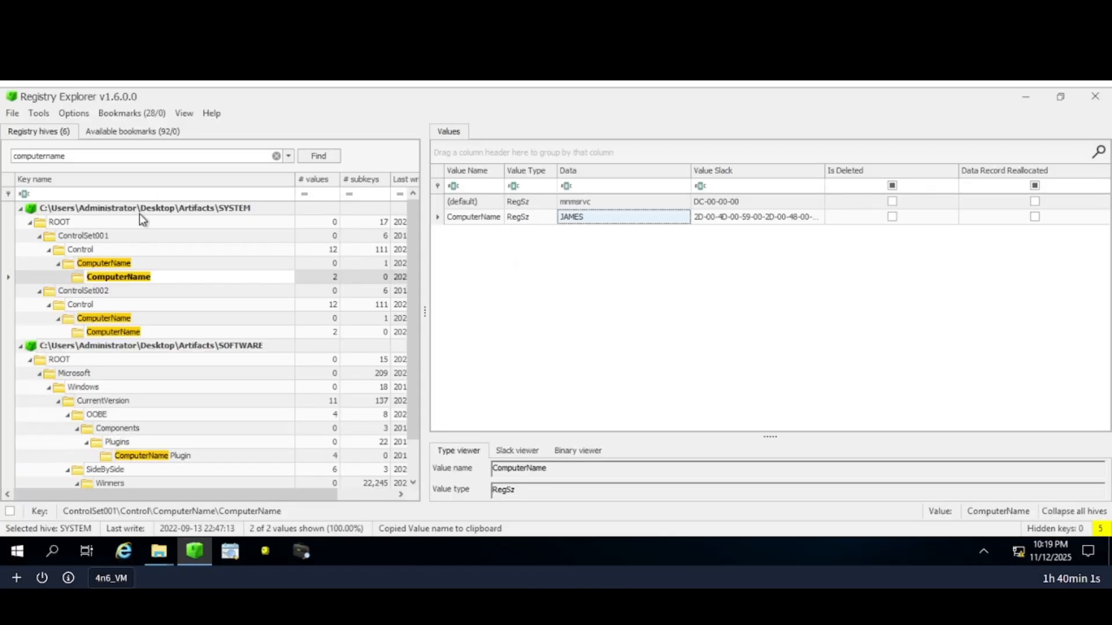
Search for 'administrator' and open SAM's Users\Names\Administrator key showing type 0x1F4 (500).
left_click(86, 156)
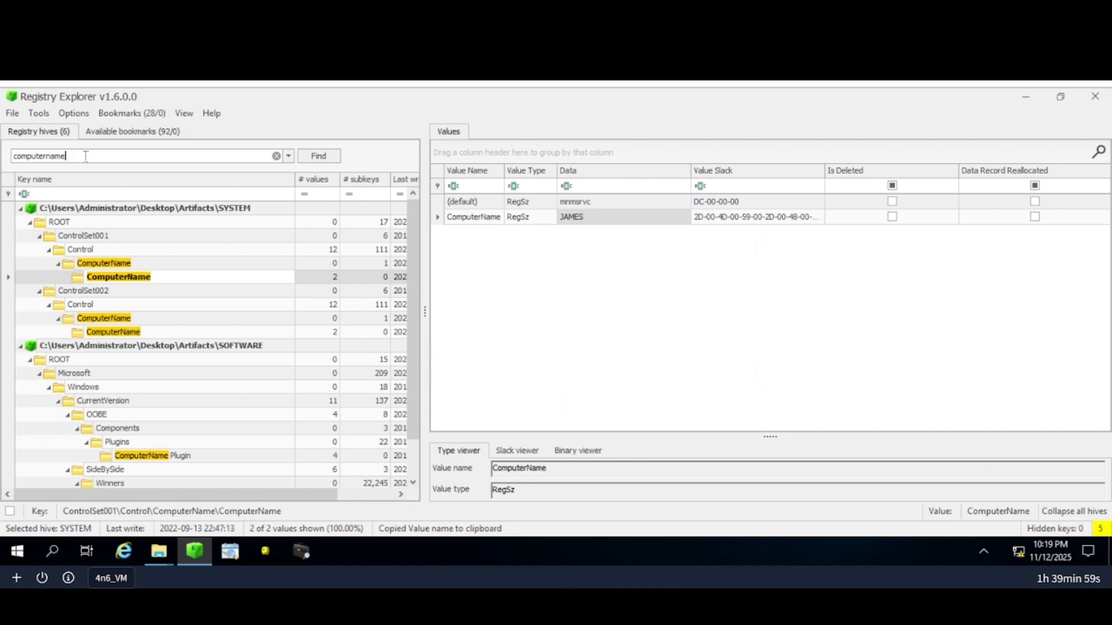
key("BackSpace")
key("BackSpace")
key("BackSpace")
key("BackSpace")
key("BackSpace")
key("BackSpace")
key("BackSpace")
key("BackSpace")
key("BackSpace")
key("BackSpace")
key("BackSpace")
key("BackSpace")
type("administrator")
left_click(311, 155)
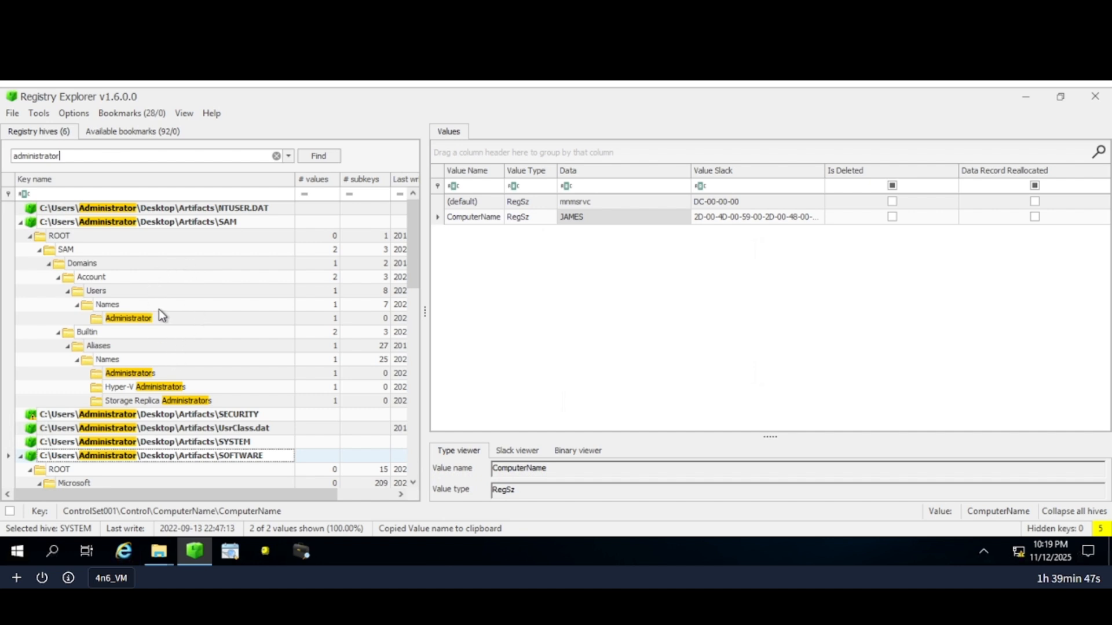
left_click(146, 318)
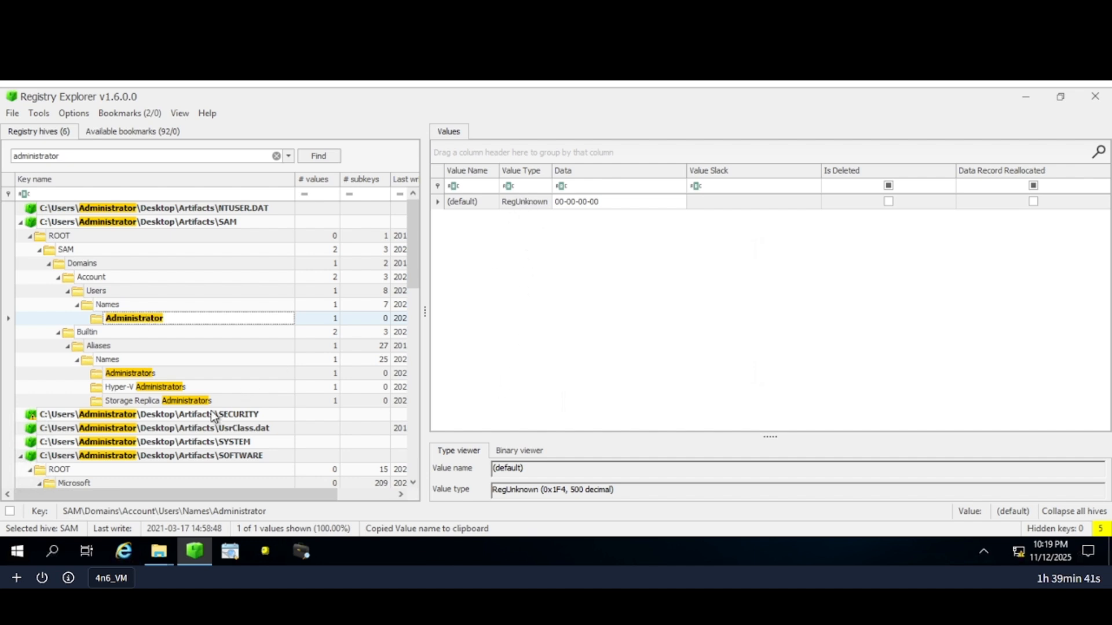
Select the UsrClass.dat, SYSTEM and SOFTWARE hives in the tree.
left_click(198, 429)
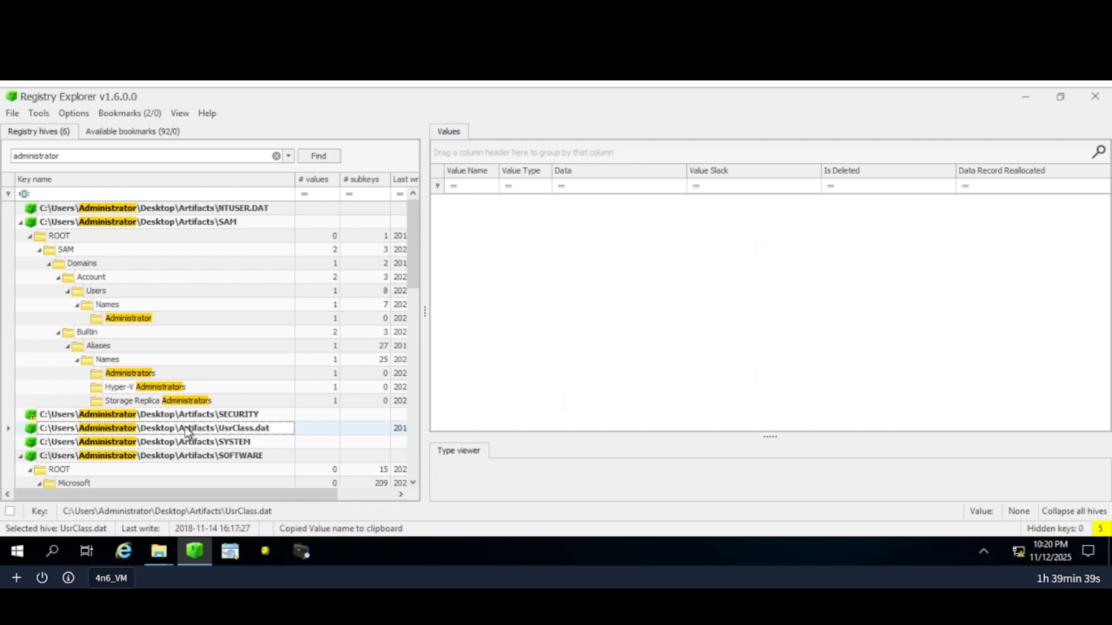
left_click(176, 442)
left_click(205, 457)
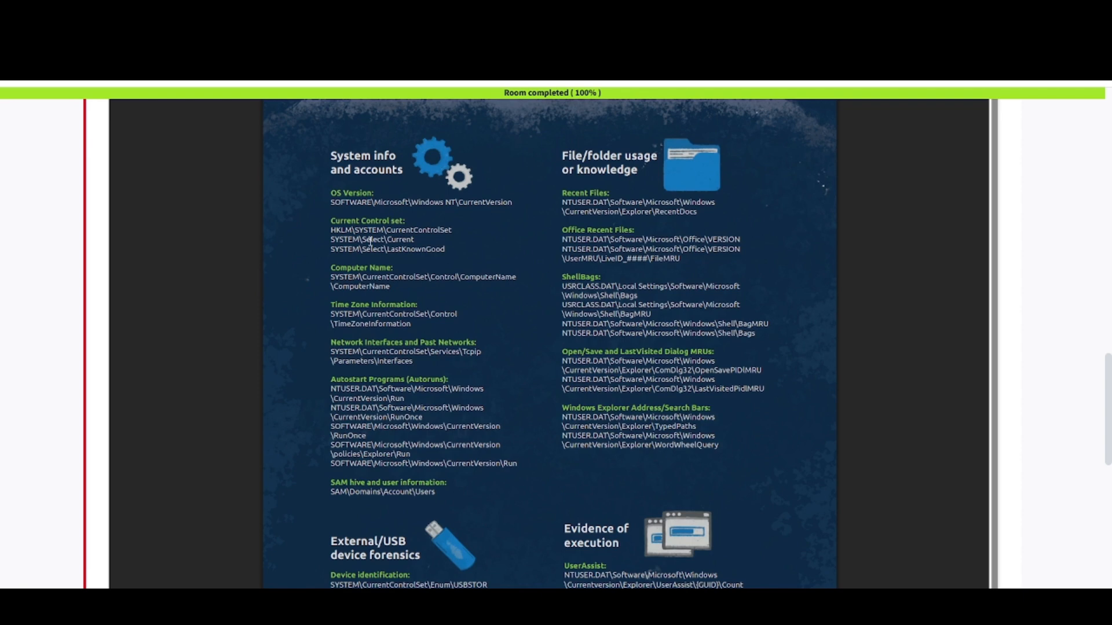
Scroll the Registry Forensics cheatsheet to the SAM\Domains\Account\Users entry for user information.
scroll(370, 241, "up", 5)
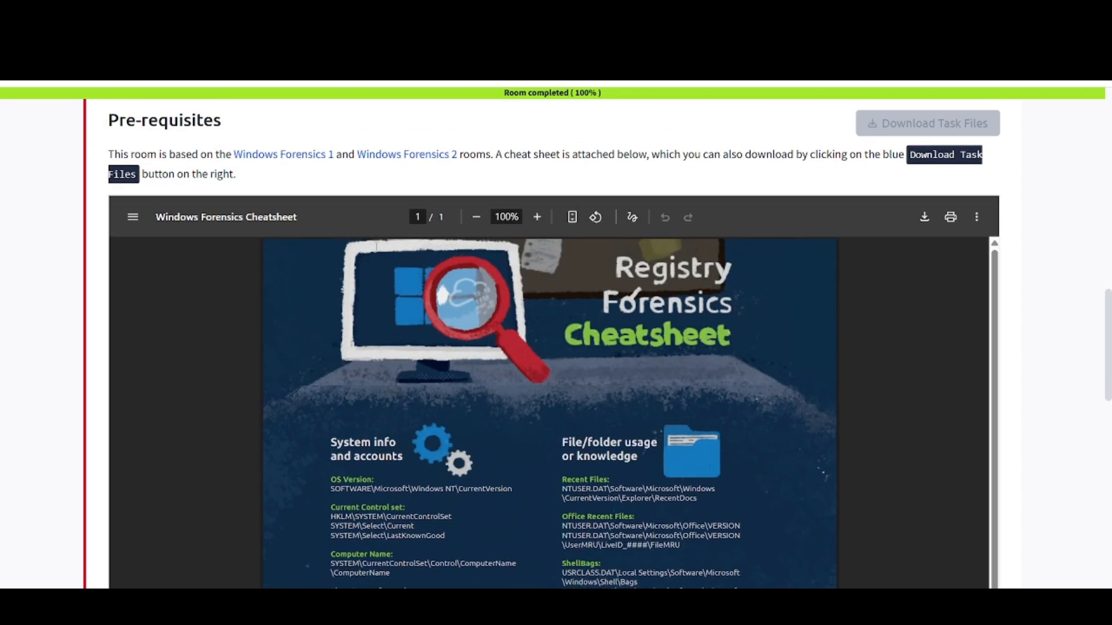
scroll(585, 344, "down", 1)
scroll(415, 495, "down", 3)
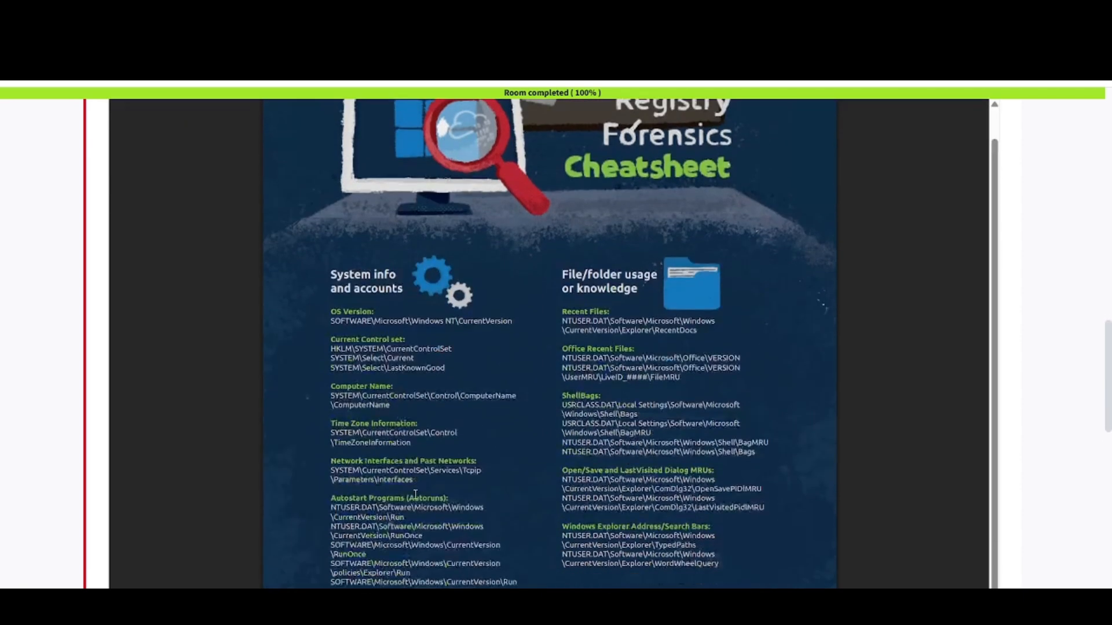
scroll(381, 340, "down", 2)
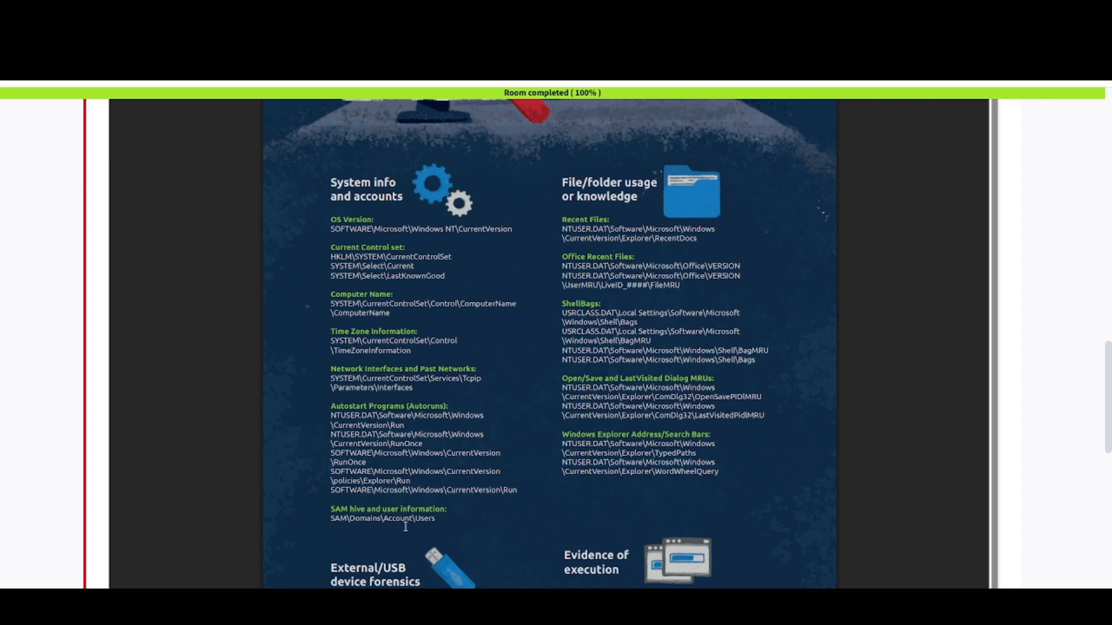
scroll(405, 527, "down", 3)
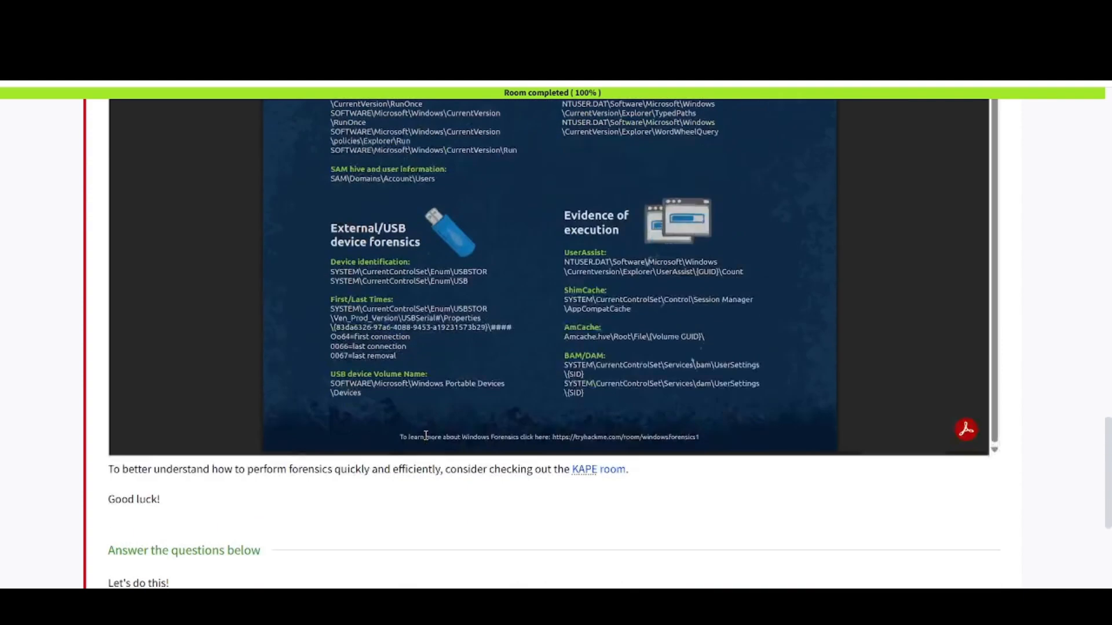
scroll(425, 436, "up", 2)
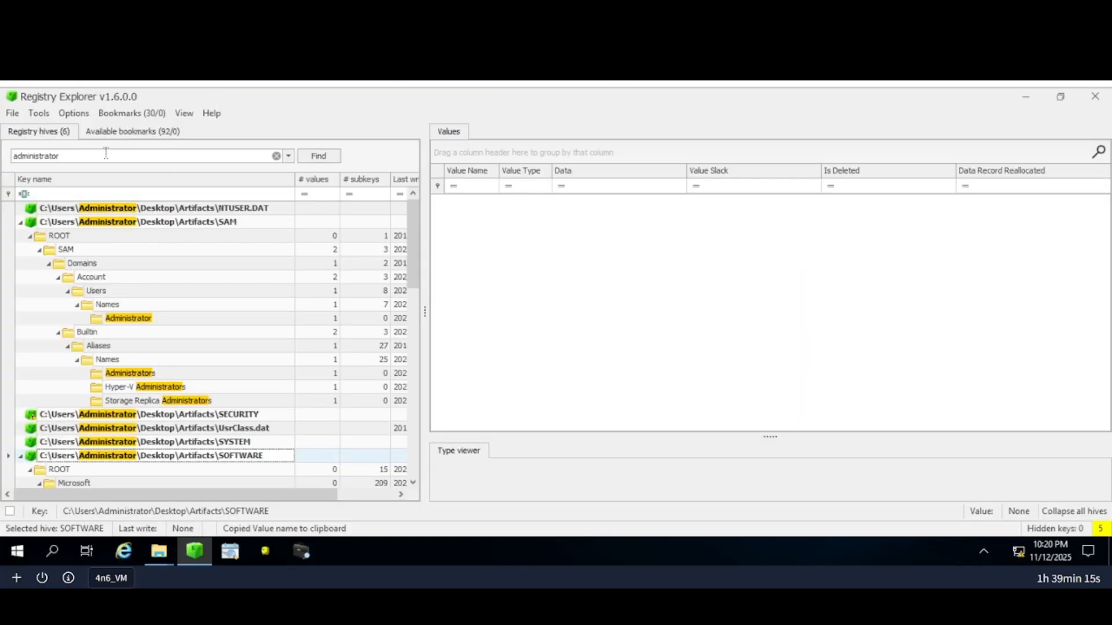
Search the hives for 'users', open the SAM Account Users table and select Administrator.
double_click(103, 153)
key("BackSpace")
type("users")
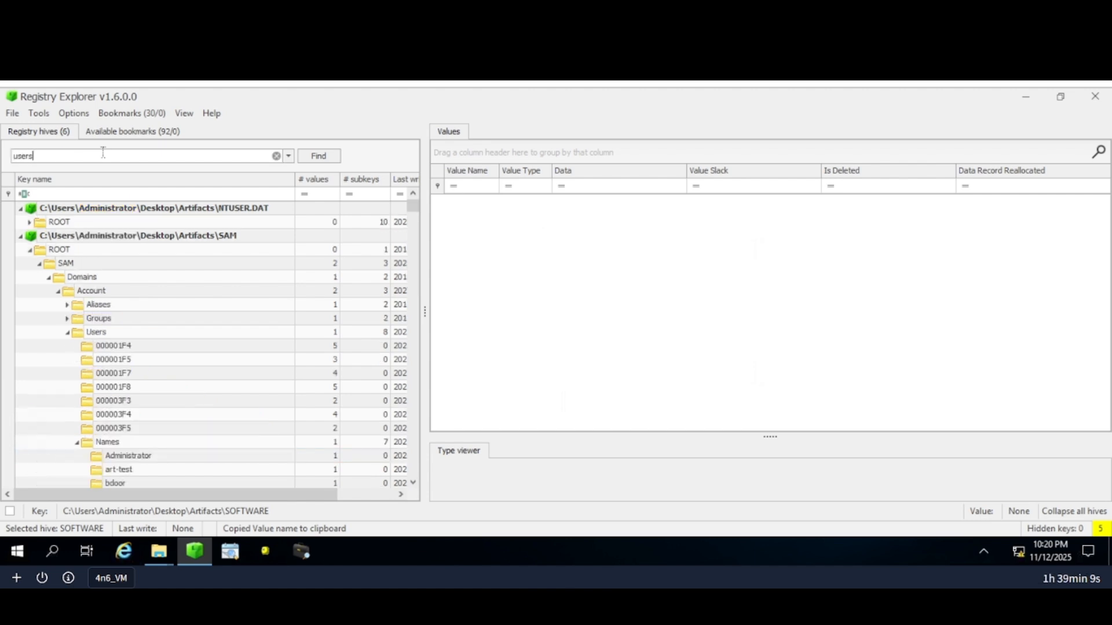
left_click(328, 157)
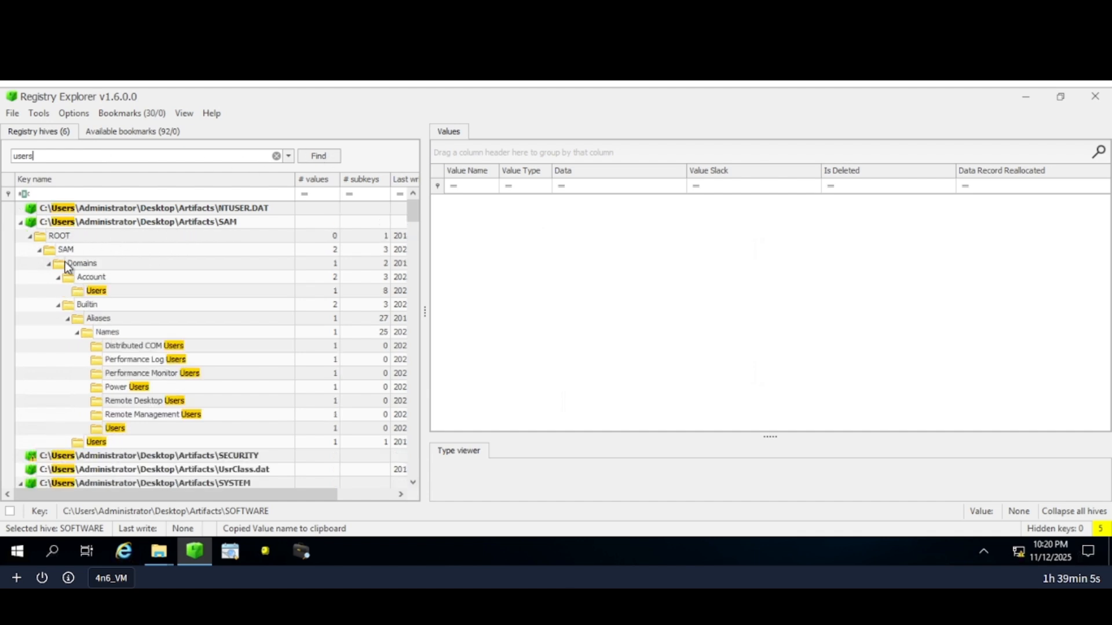
left_click(98, 291)
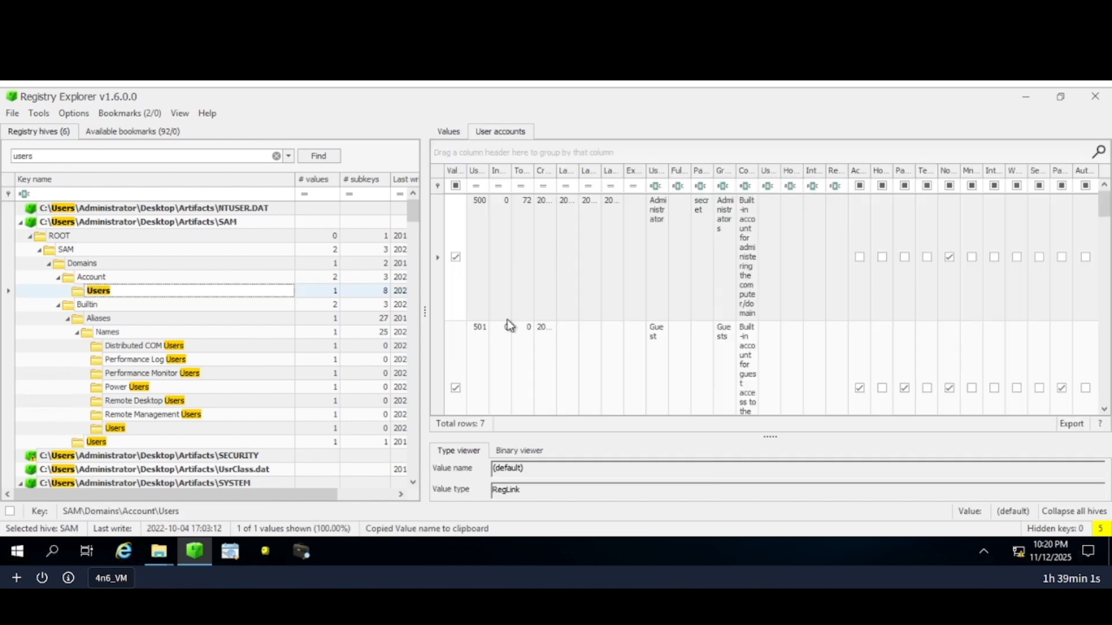
left_click(657, 212)
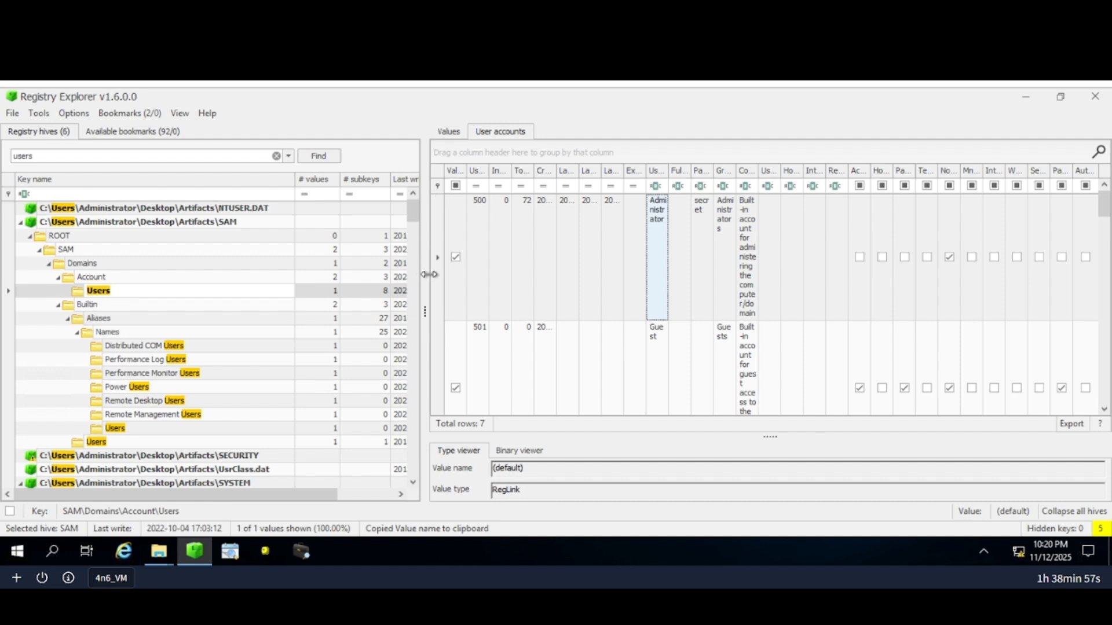
left_click_drag(425, 289, 247, 275)
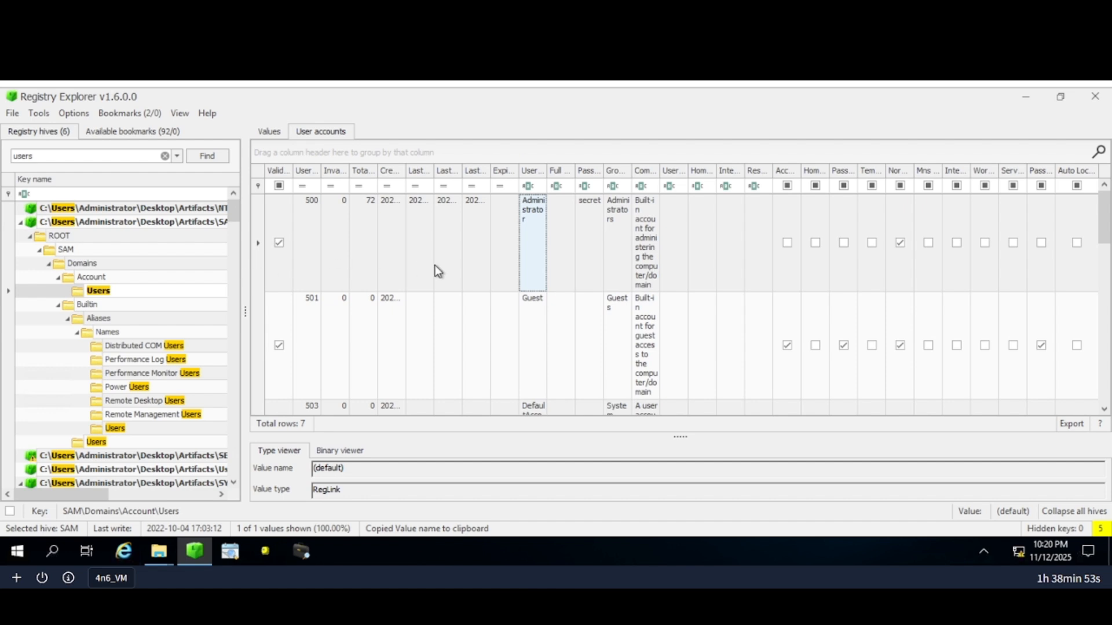
left_click(404, 172)
double_click(462, 173)
double_click(404, 175)
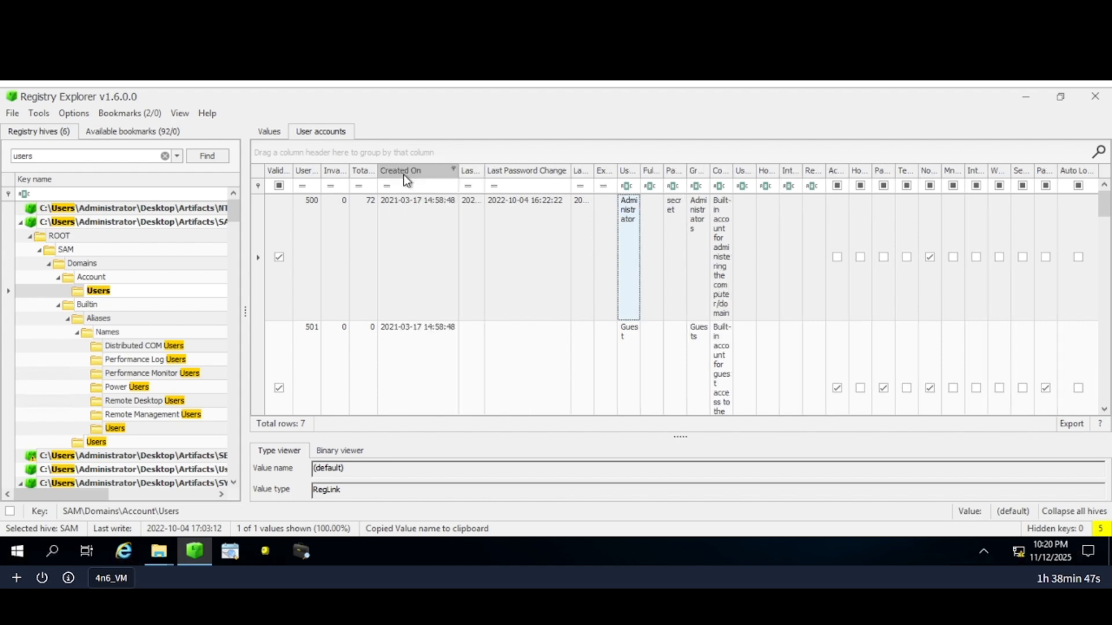
left_click(407, 209)
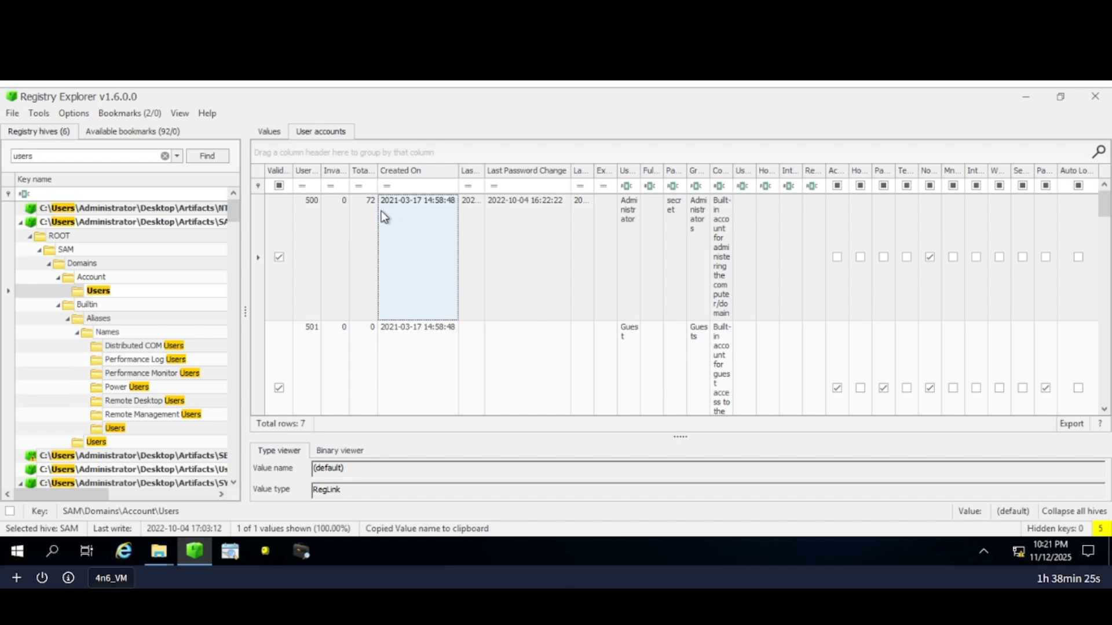
left_click(235, 15)
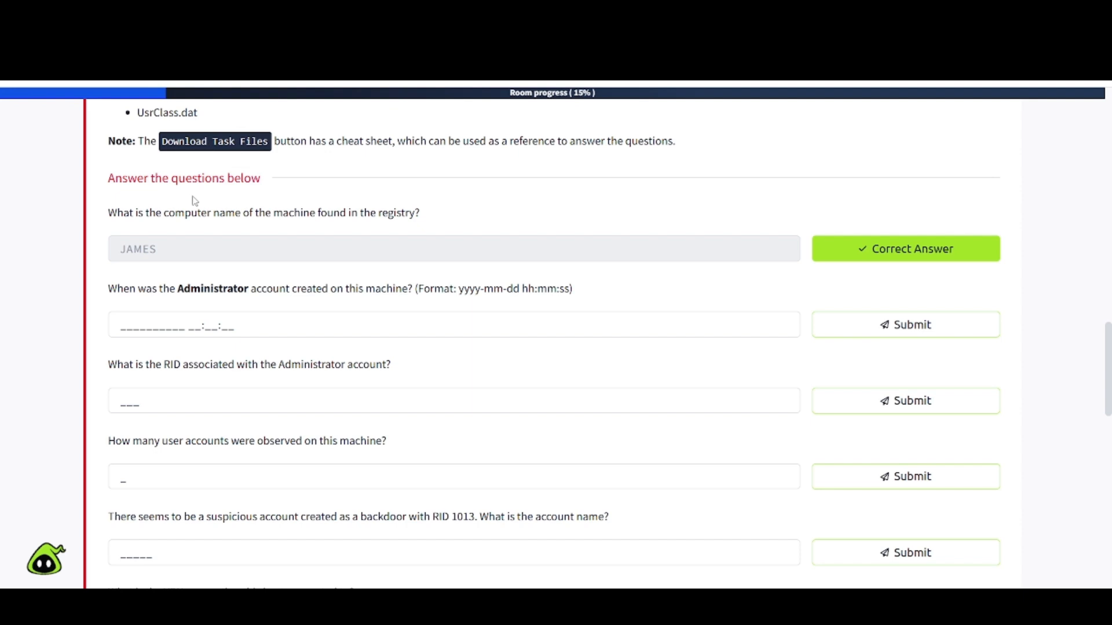
left_click(125, 325)
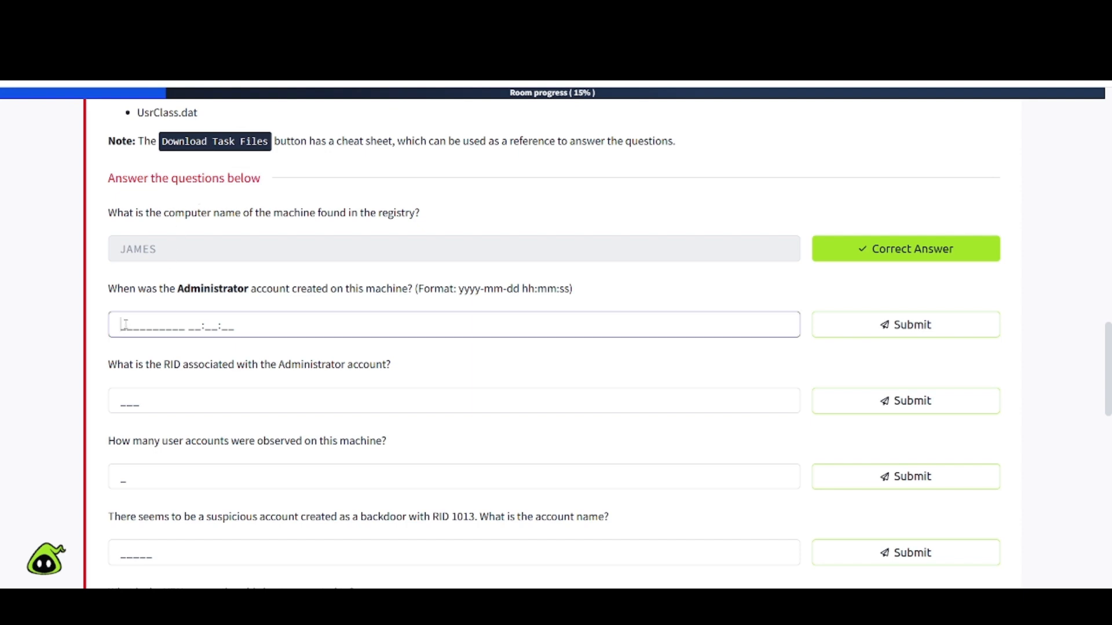
type("2021-")
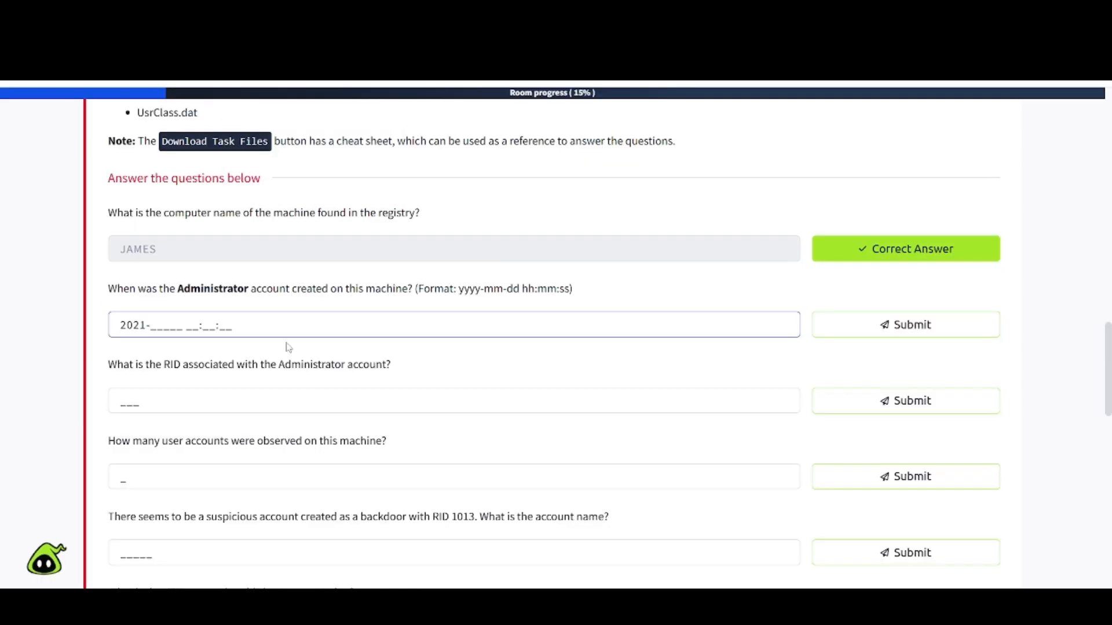
type("03-17")
type("14:58:48")
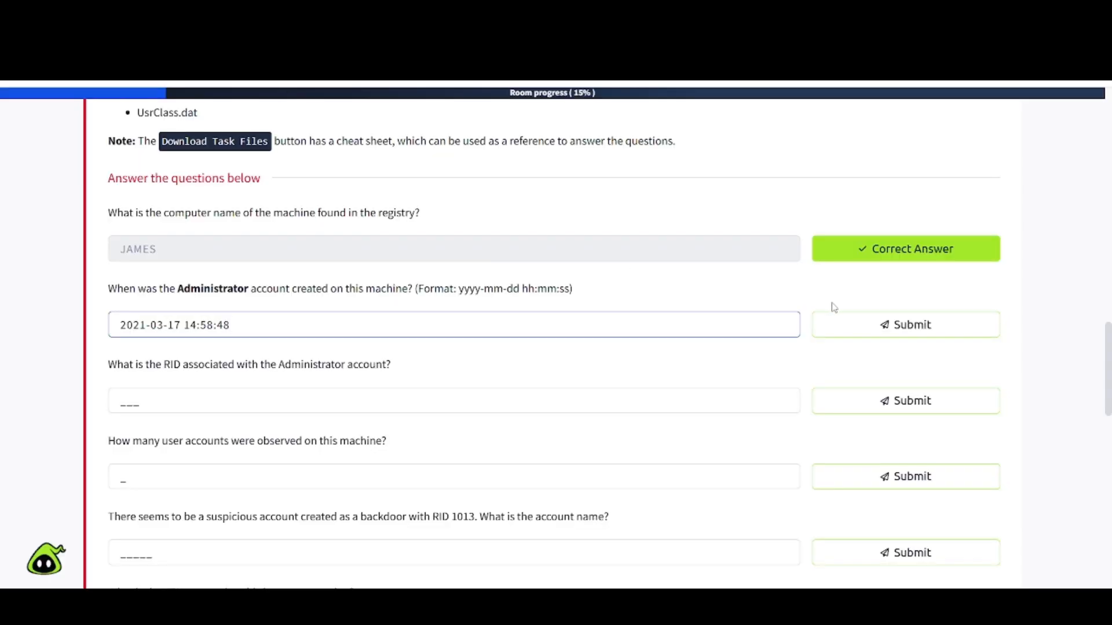
left_click(833, 317)
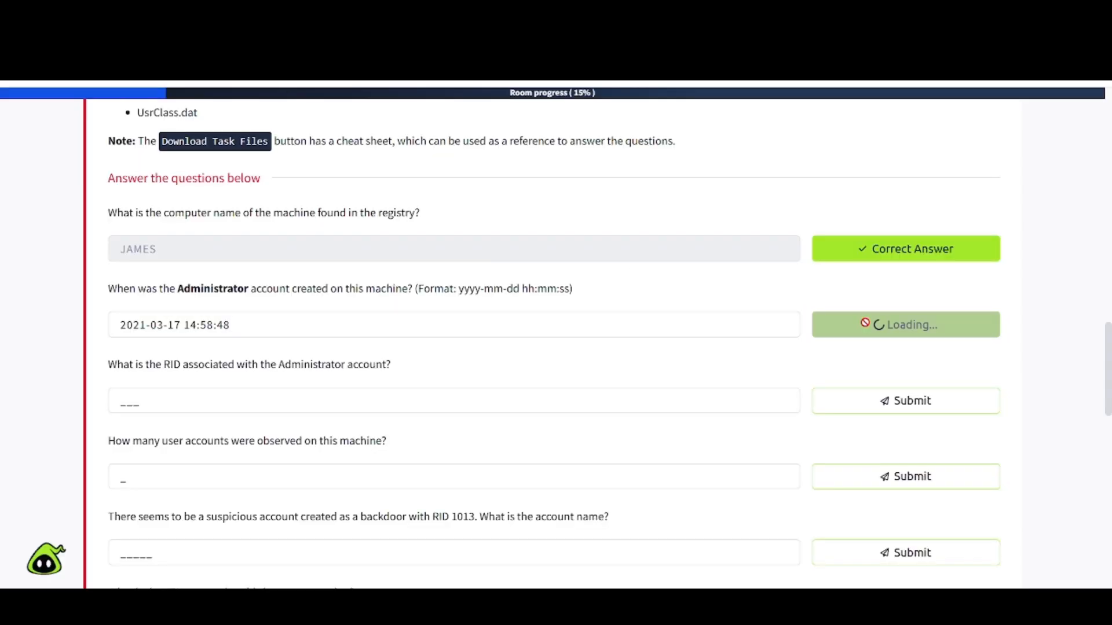
Answer the Administrator RID question with 500.
scroll(277, 362, "down", 3)
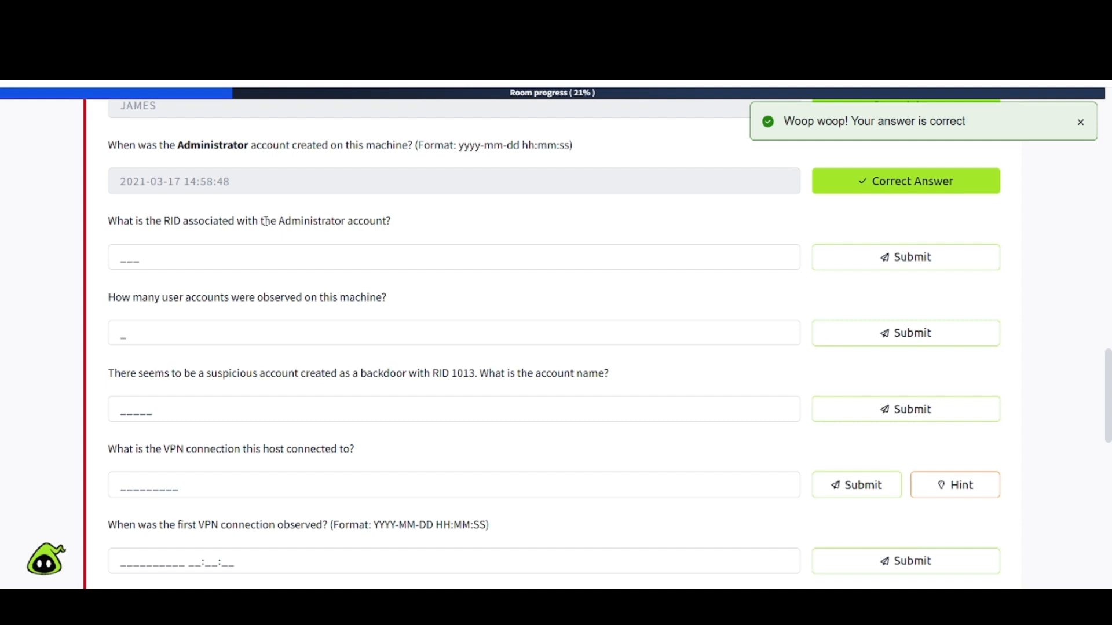
left_click(202, 249)
type("500")
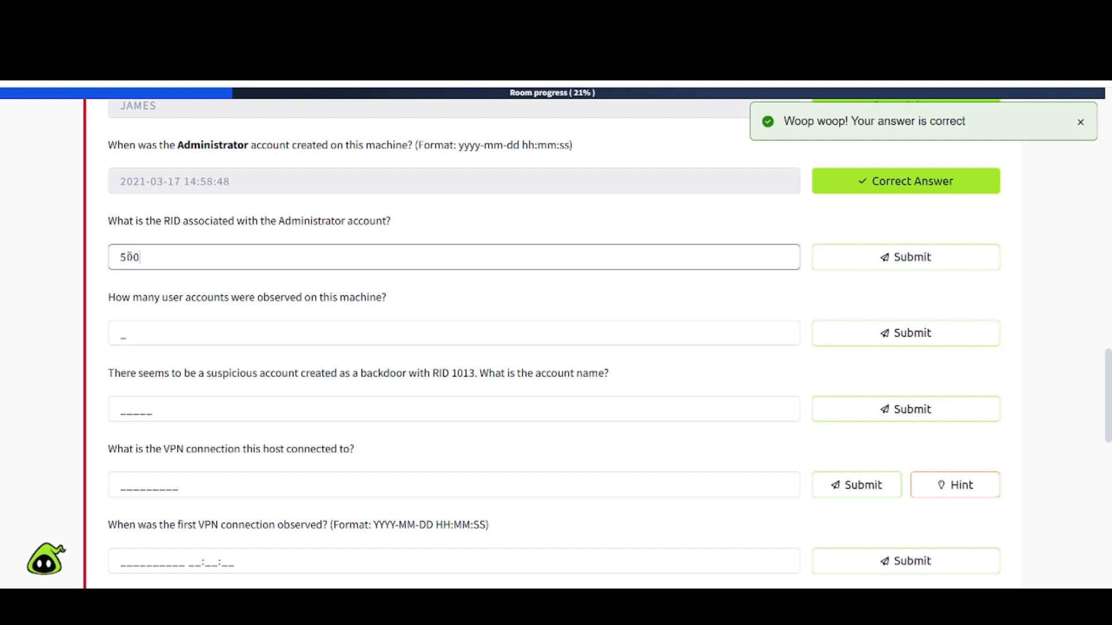
key("Return")
scroll(281, 173, "down", 2)
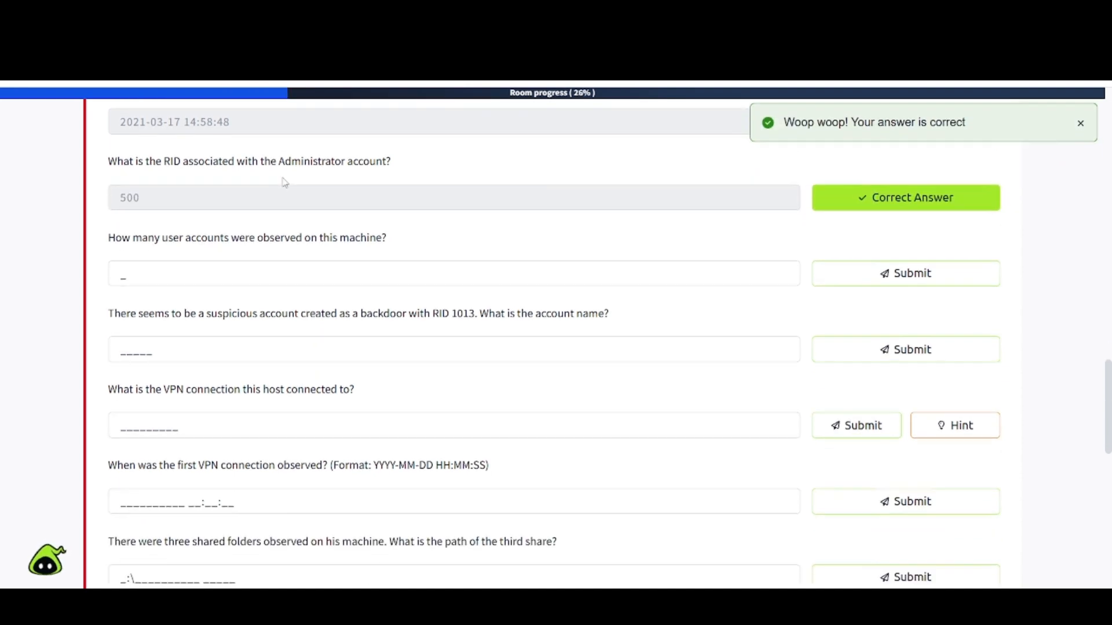
left_click(280, 14)
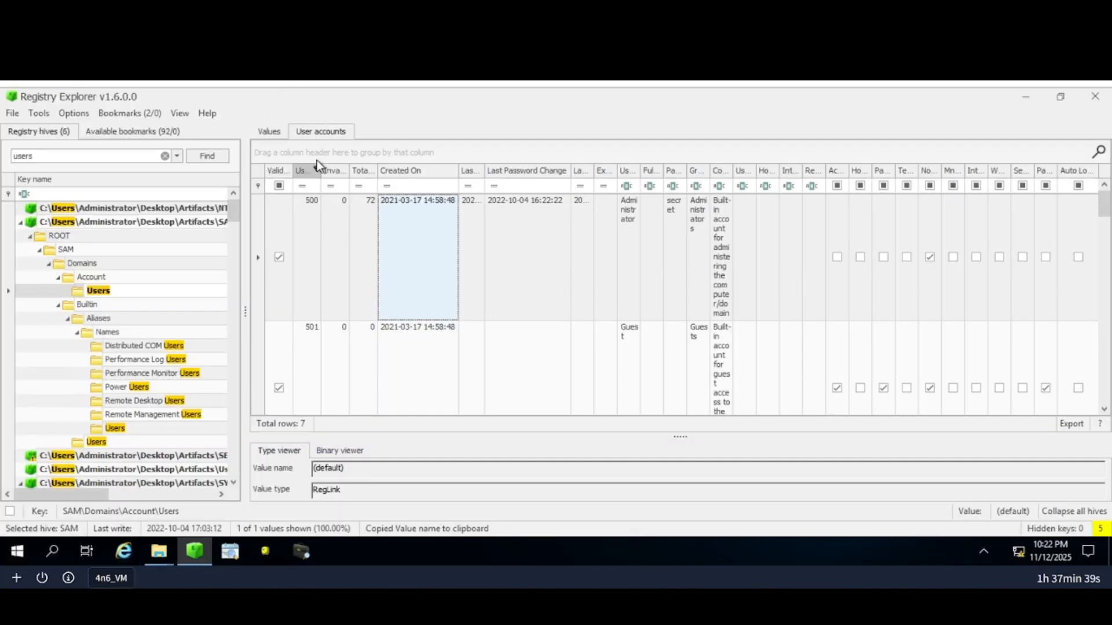
Widen the User Id column and answer the user-account count question with 7.
left_click_drag(321, 170, 423, 170)
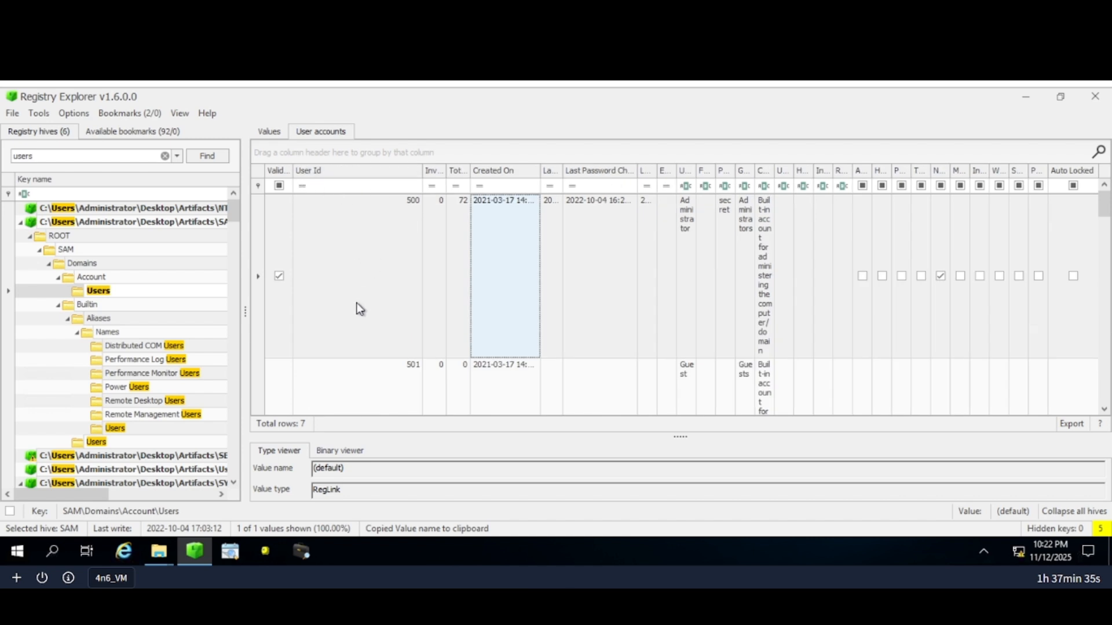
scroll(359, 309, "down", 3)
scroll(359, 308, "up", 3)
scroll(371, 371, "down", 5)
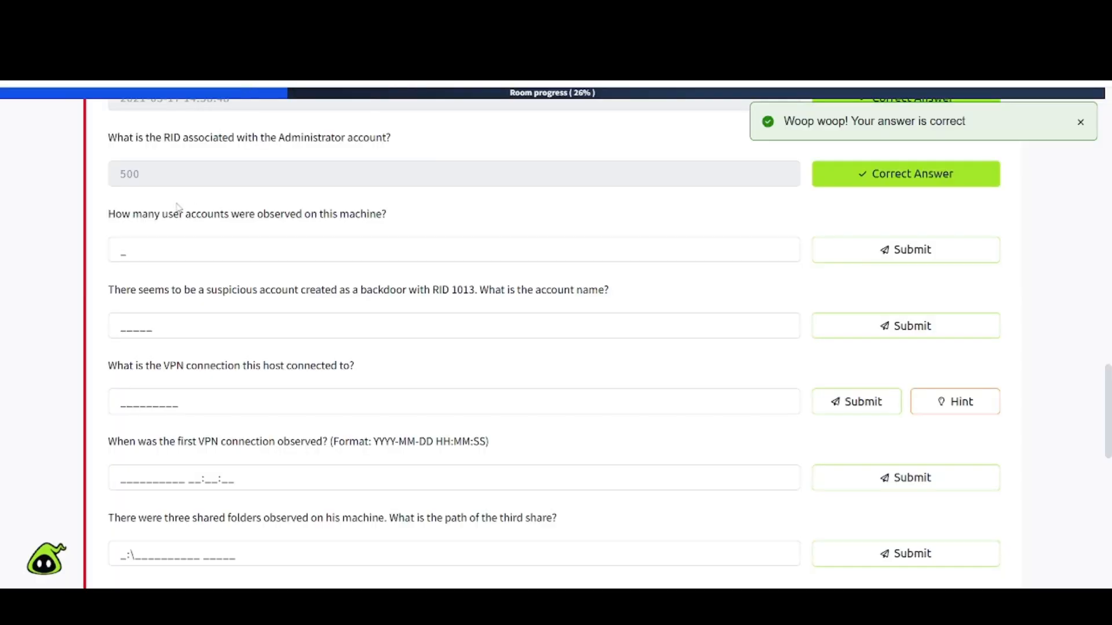
left_click(122, 249)
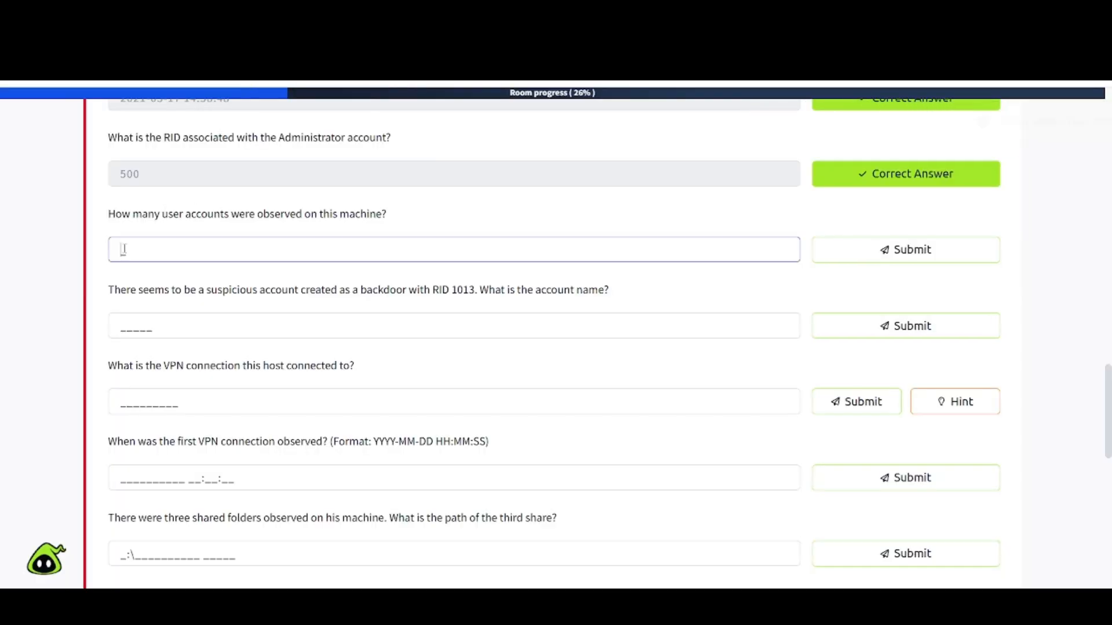
type("7")
key("Return")
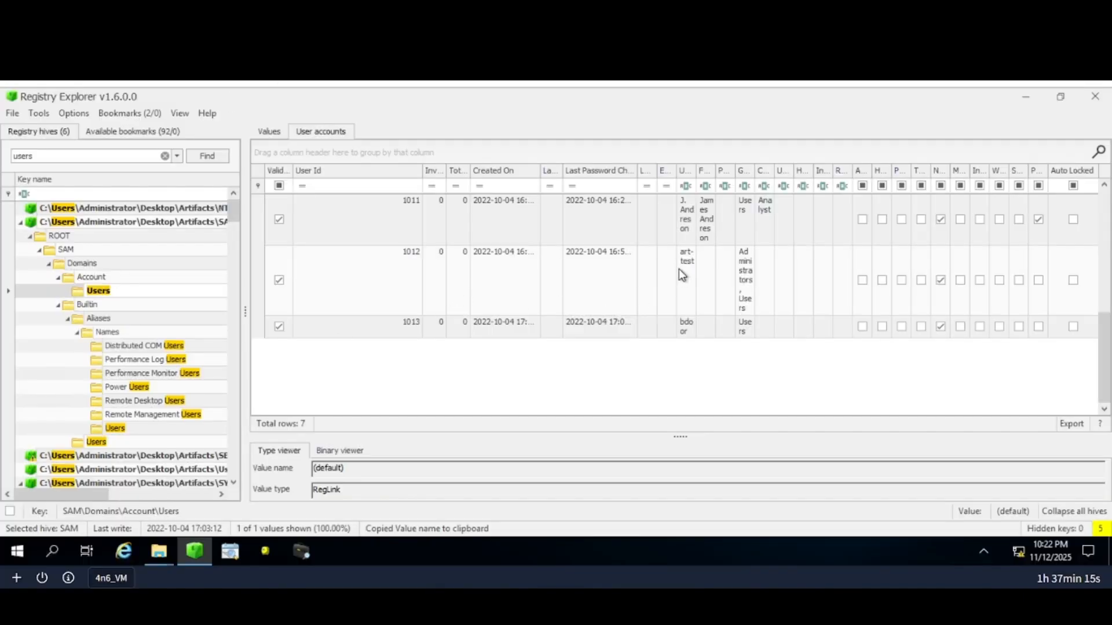
left_click_drag(678, 173, 671, 173)
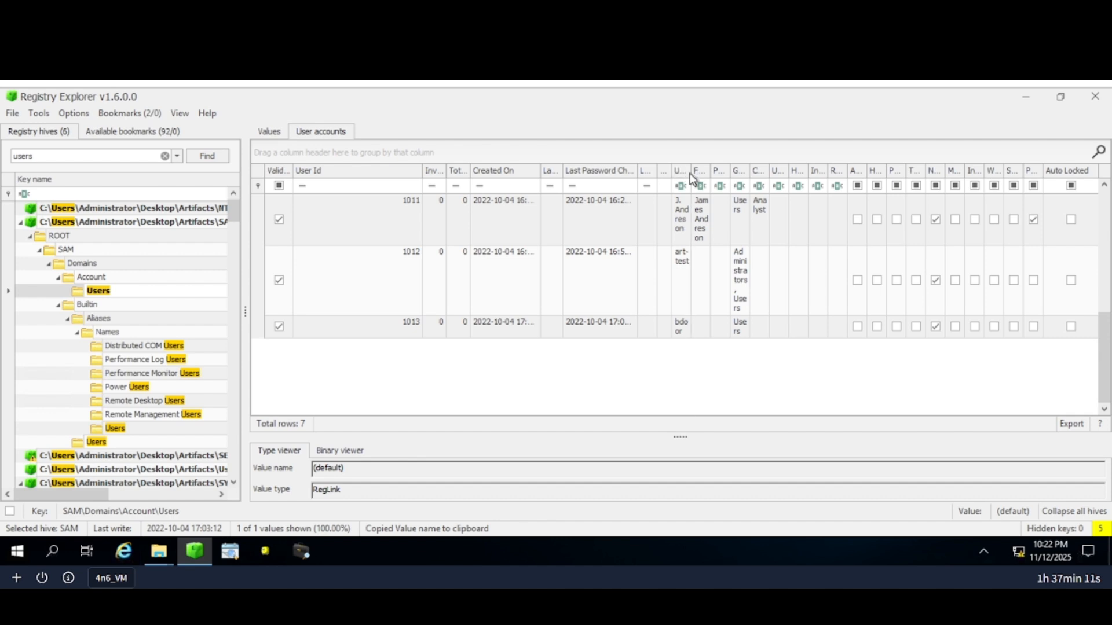
double_click(688, 174)
scroll(714, 283, "up", 3)
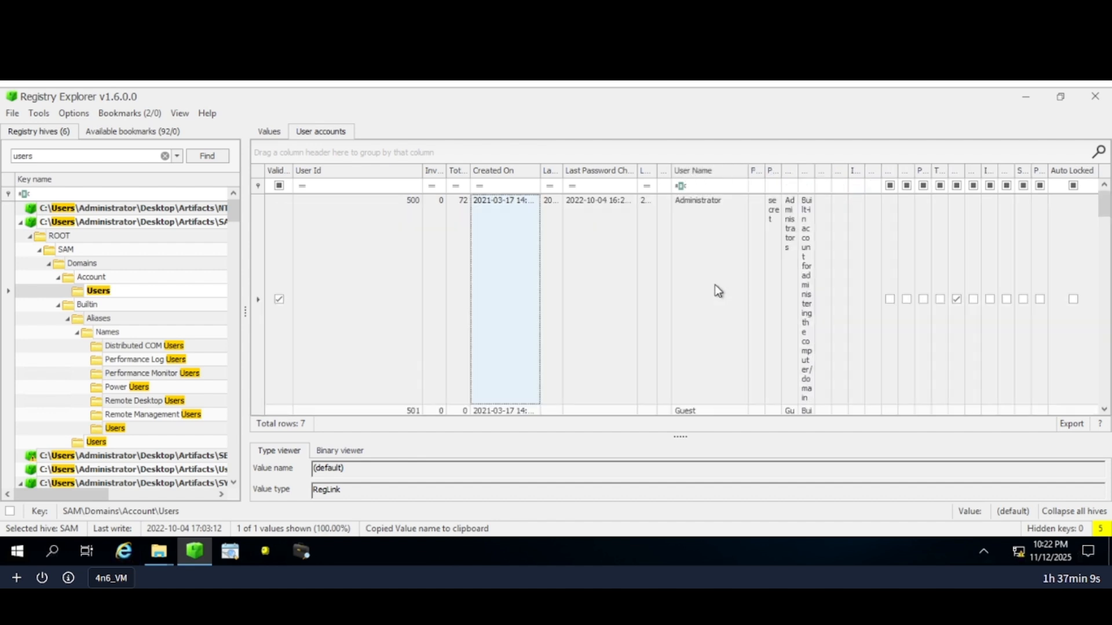
scroll(714, 284, "down", 3)
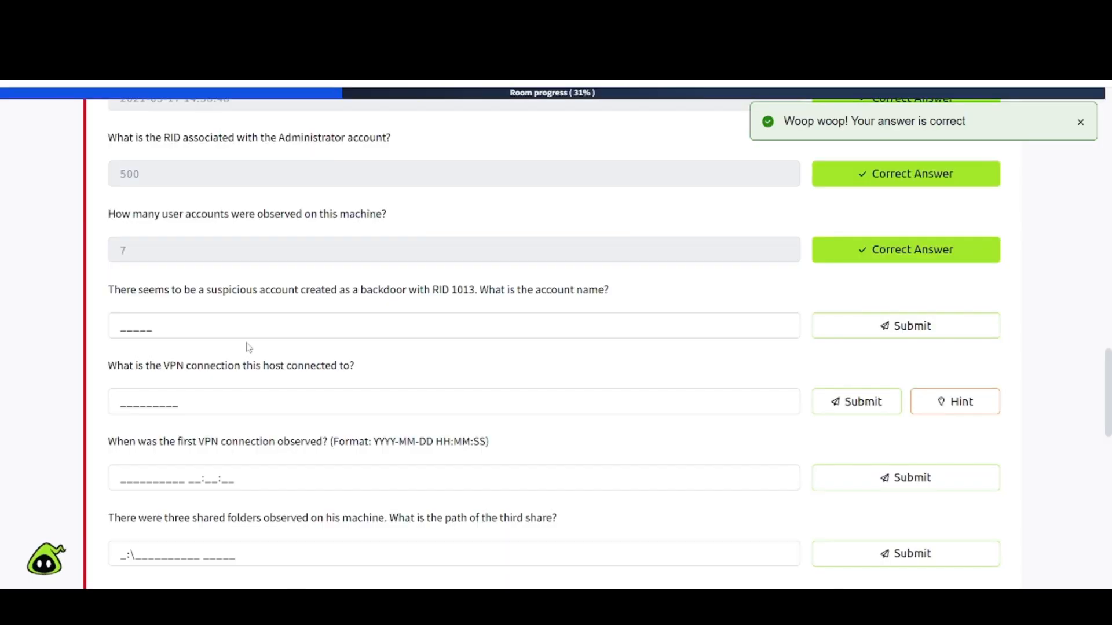
scroll(248, 348, "down", 3)
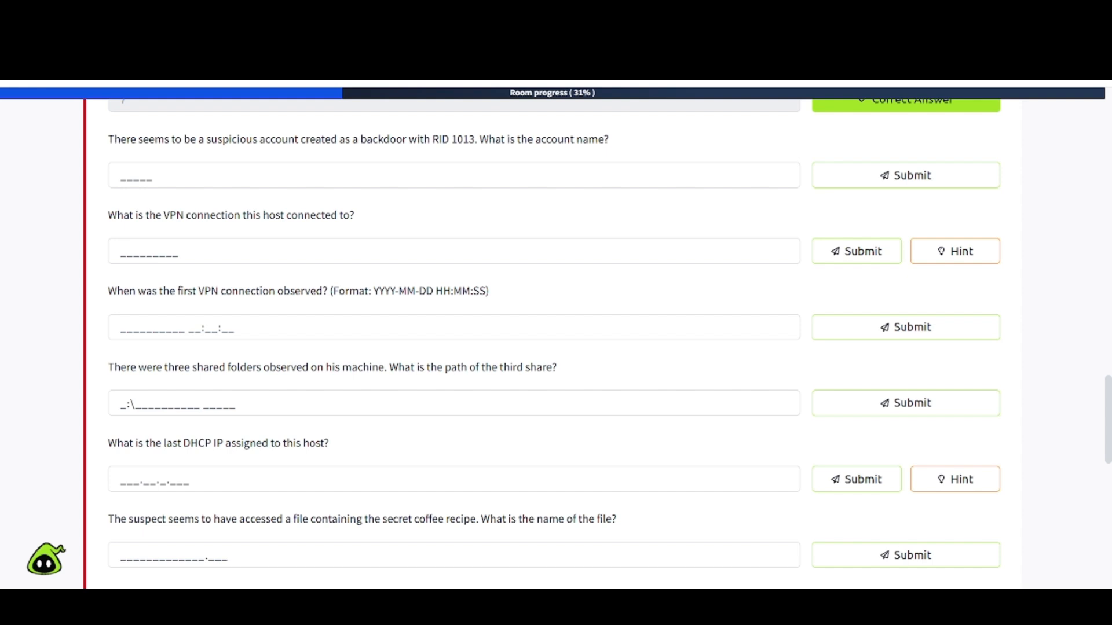
Submit bdoor as the name of the RID 1013 backdoor account.
left_click(248, 35)
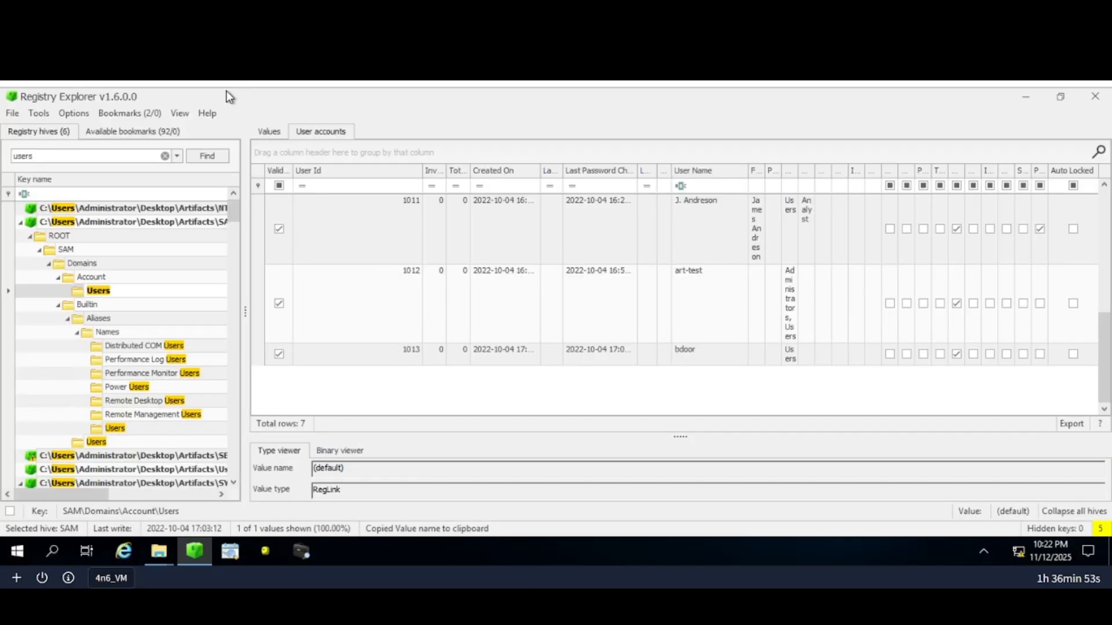
left_click(188, 32)
left_click(127, 172)
type("bd")
key("BackSpace")
type("door")
key("Return")
Go to the public YouTube channel page and browse its Posts section.
scroll(126, 335, "down", 5)
left_click_drag(71, 493, 145, 498)
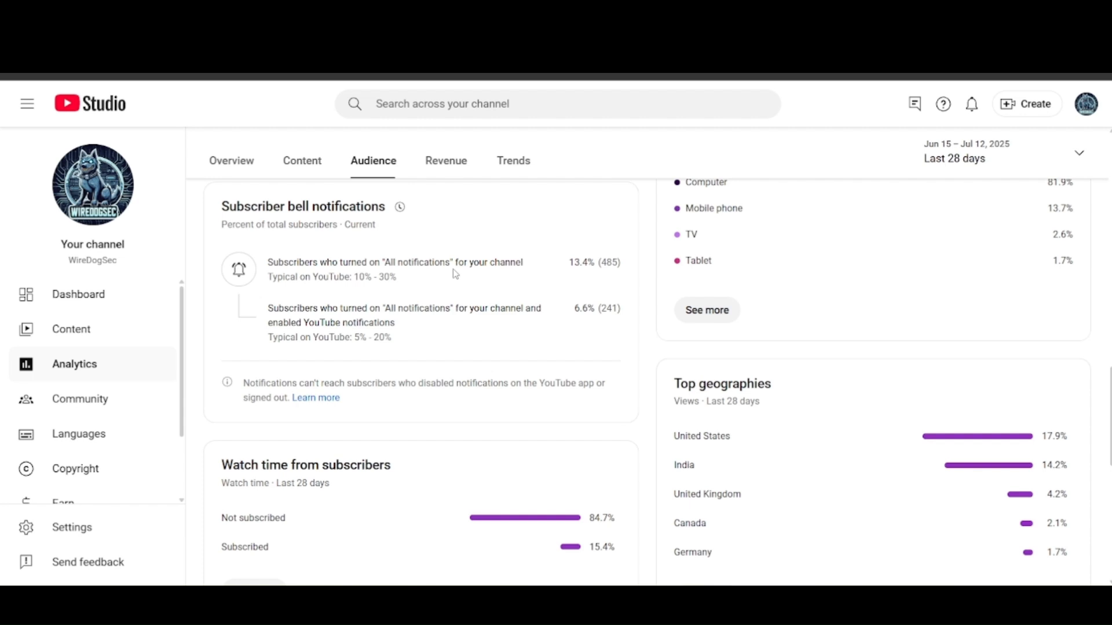
left_click(174, 35)
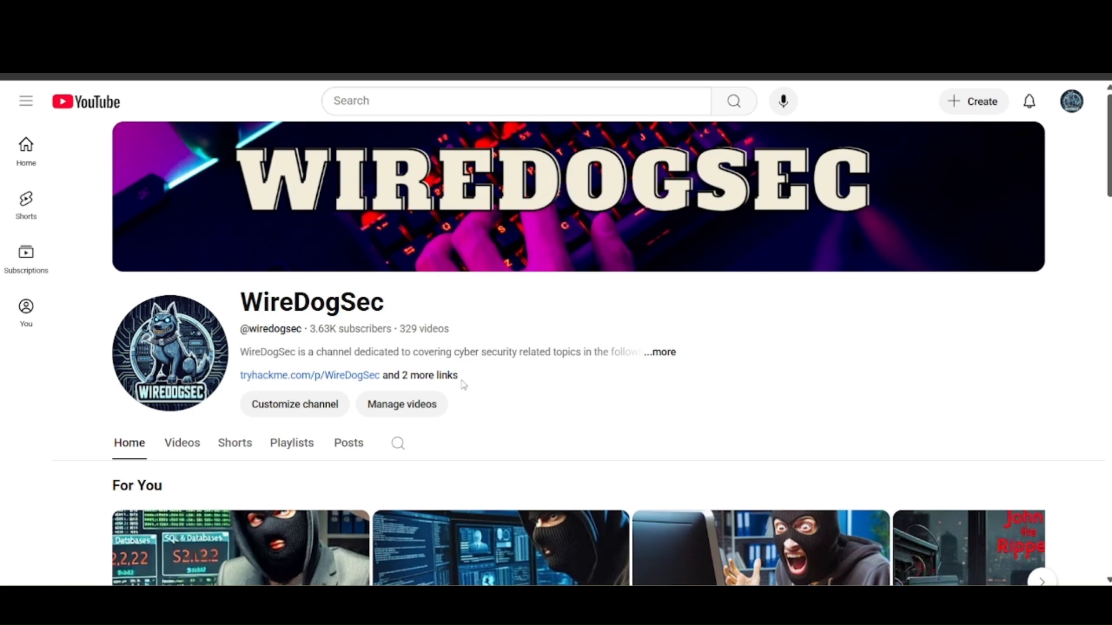
scroll(462, 385, "down", 2)
left_click(345, 332)
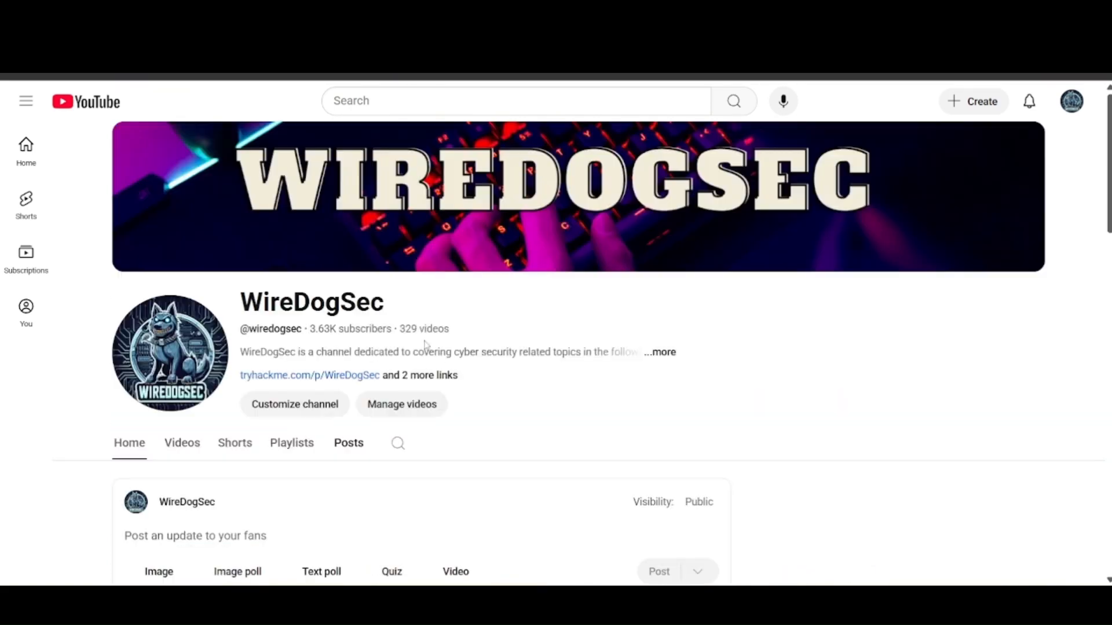
scroll(427, 463, "down", 4)
scroll(345, 429, "down", 6)
scroll(346, 429, "up", 11)
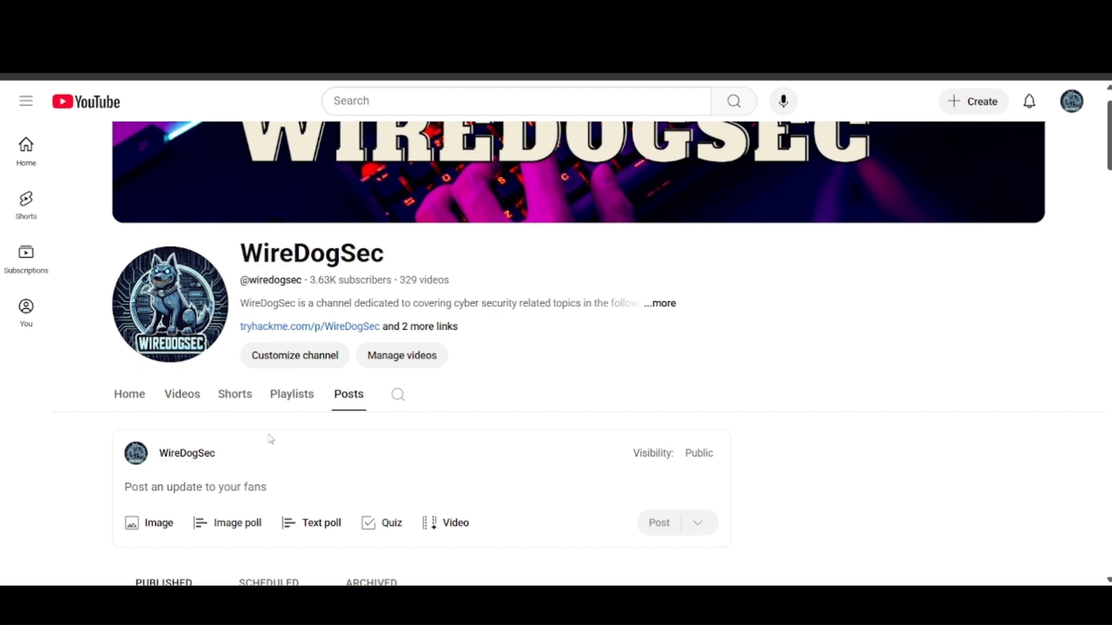
Browse the channel's Playlists section.
left_click(278, 408)
scroll(382, 423, "down", 7)
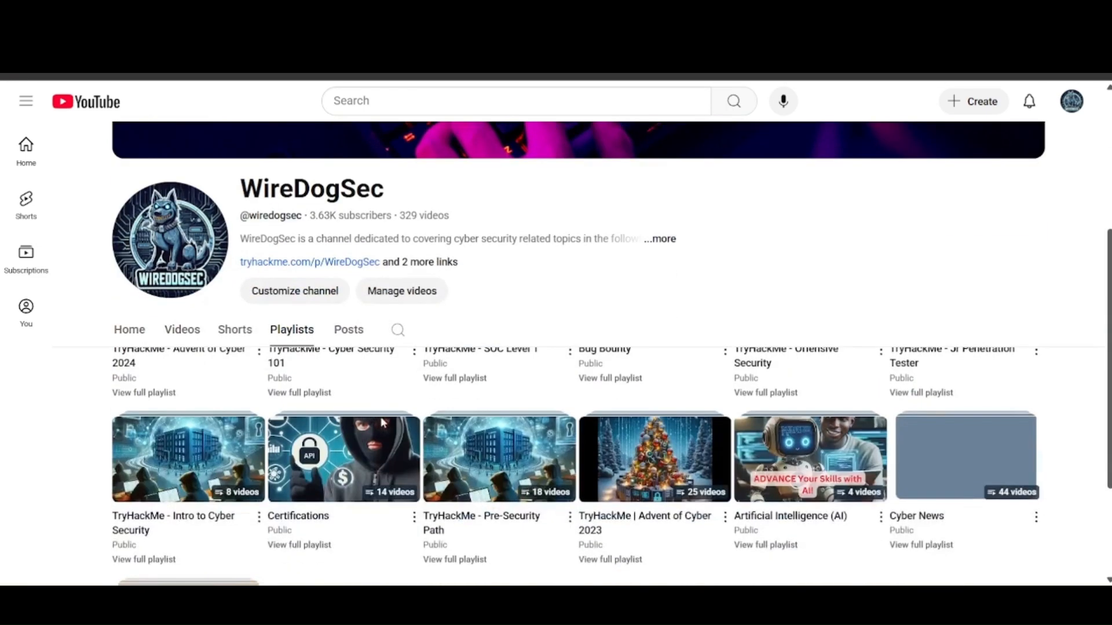
scroll(382, 422, "up", 3)
scroll(383, 423, "up", 3)
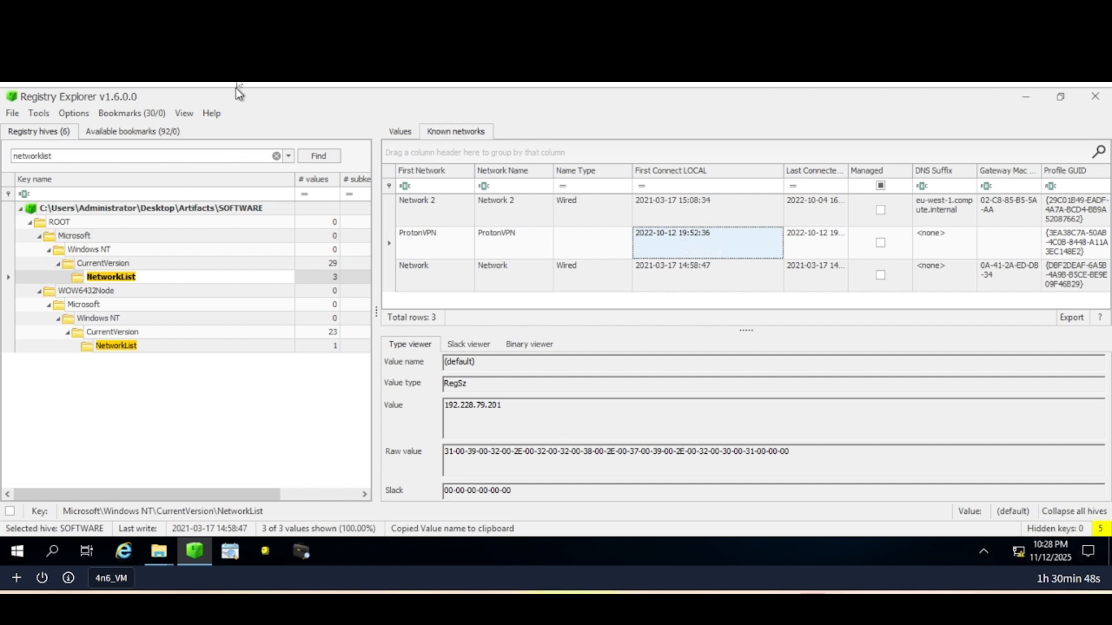
left_click(231, 15)
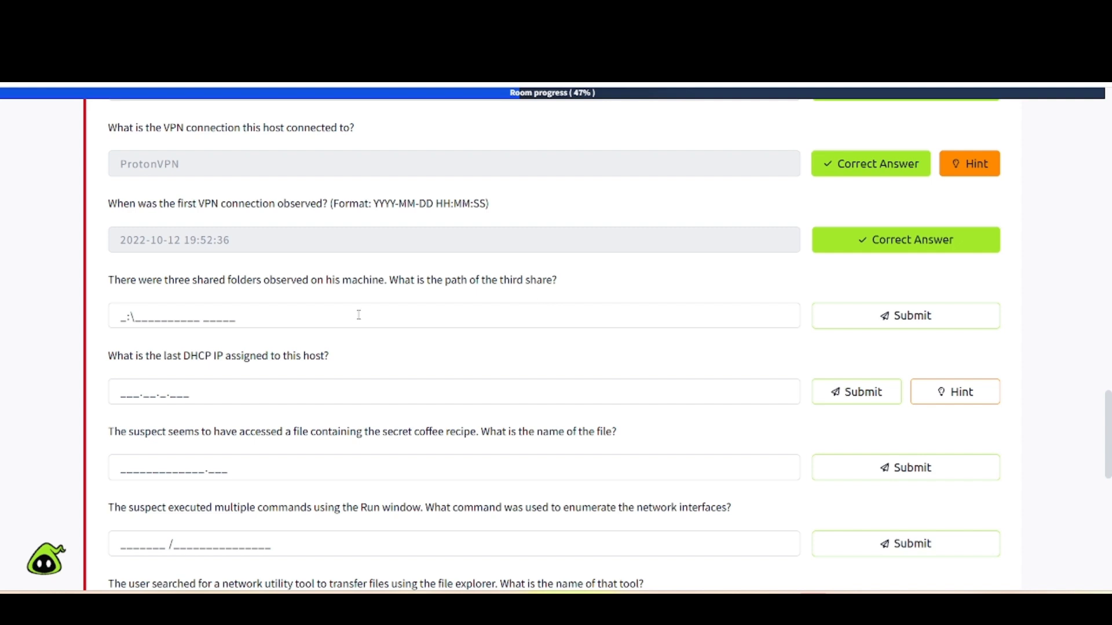
scroll(359, 314, "down", 1)
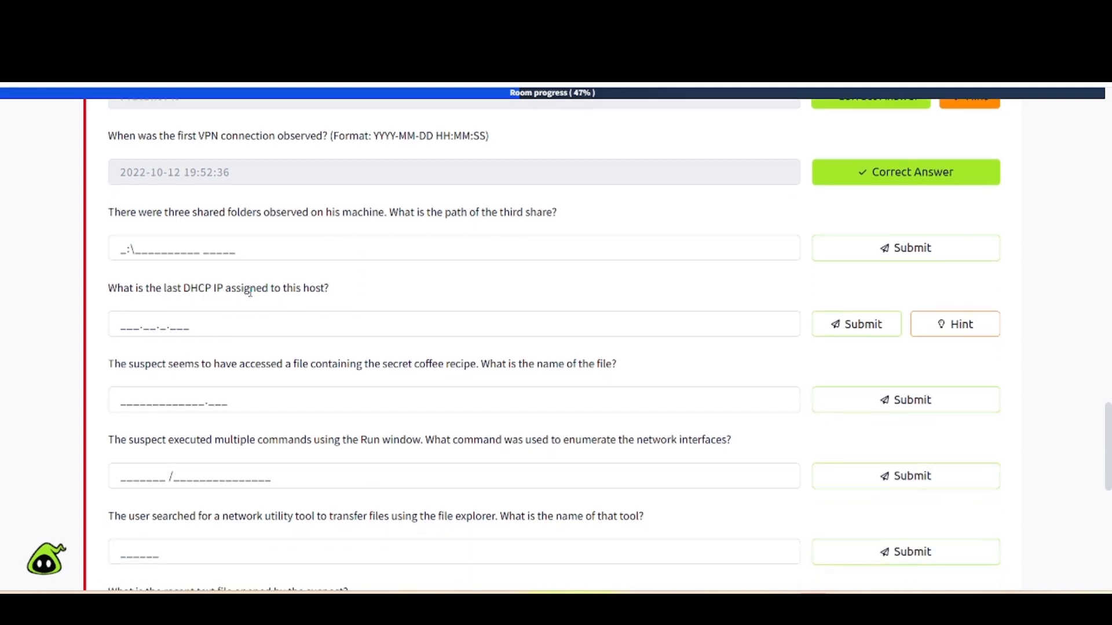
left_click(238, 84)
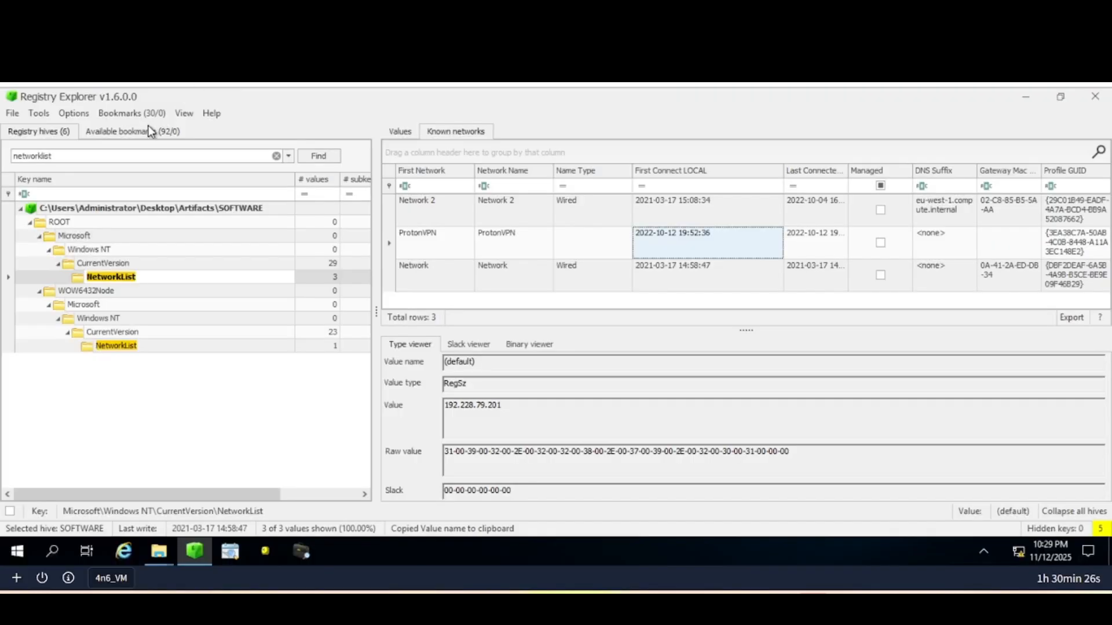
Replace the search term with 'shares' and search the loaded hives.
double_click(104, 156)
left_click(103, 156)
type("shar")
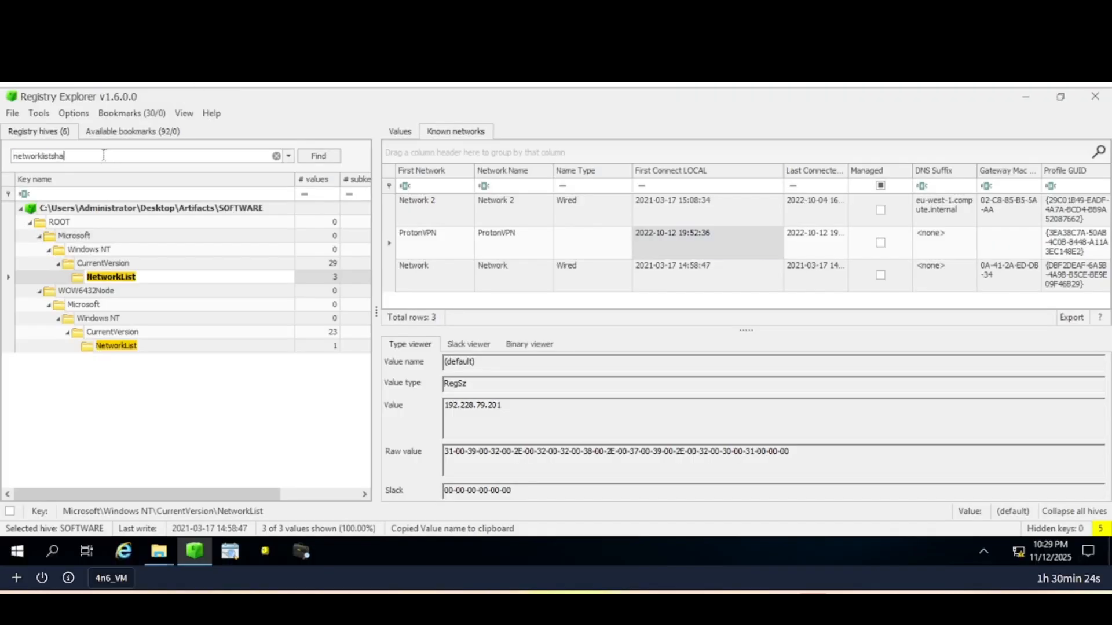
key("BackSpace")
key("BackSpace")
key("BackSpace")
key("BackSpace")
key("BackSpace")
key("BackSpace")
key("BackSpace")
key("BackSpace")
key("BackSpace")
key("BackSpace")
key("BackSpace")
key("BackSpace")
key("BackSpace")
key("BackSpace")
key("BackSpace")
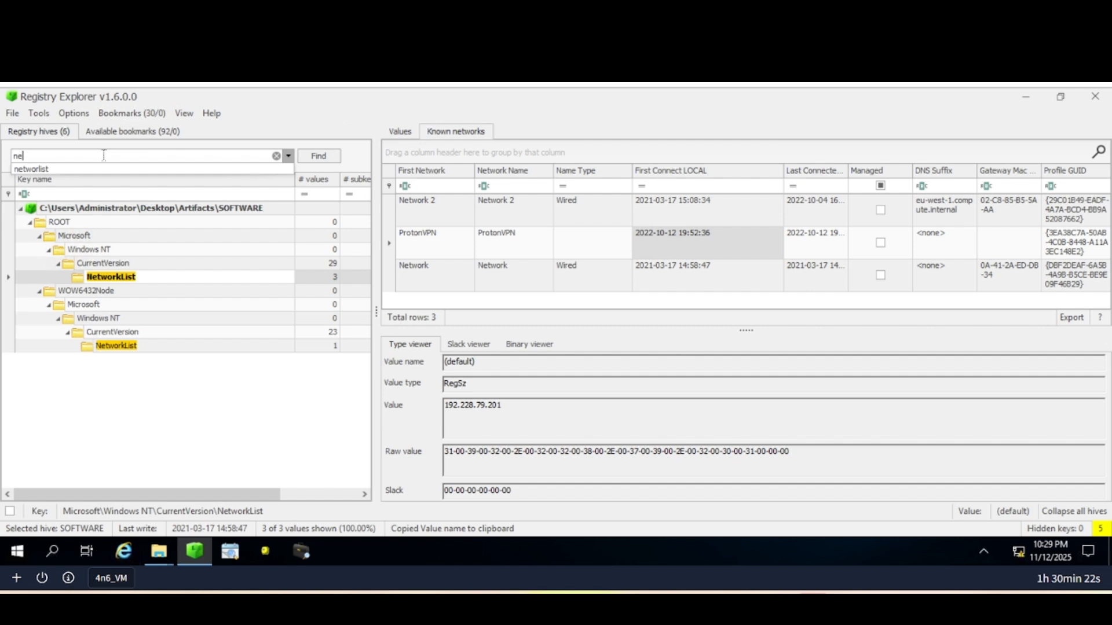
type("shares")
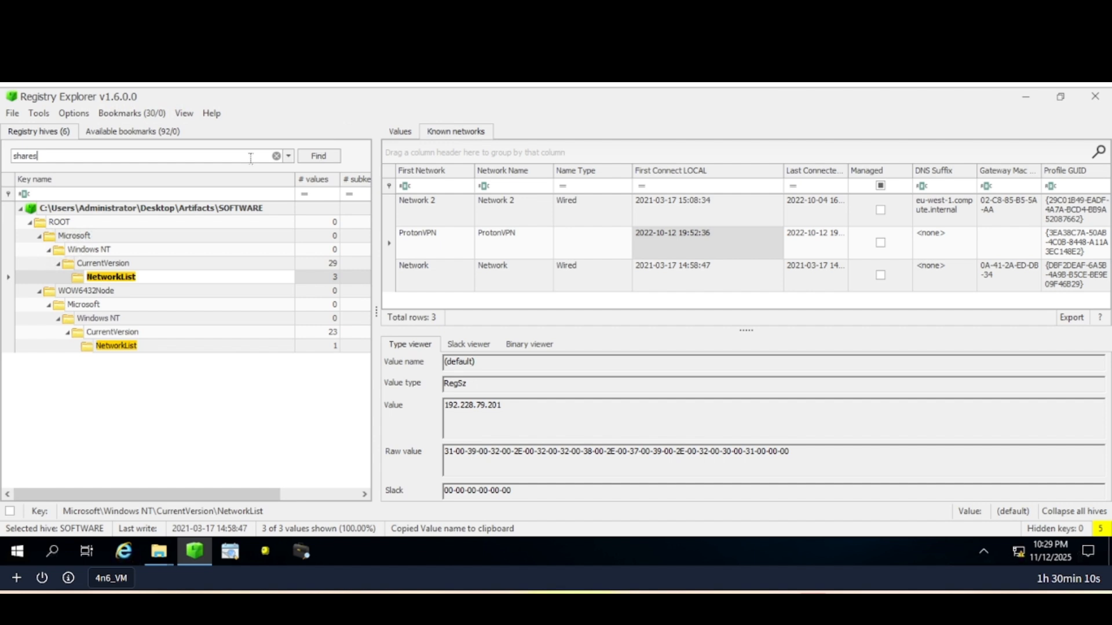
key("Return")
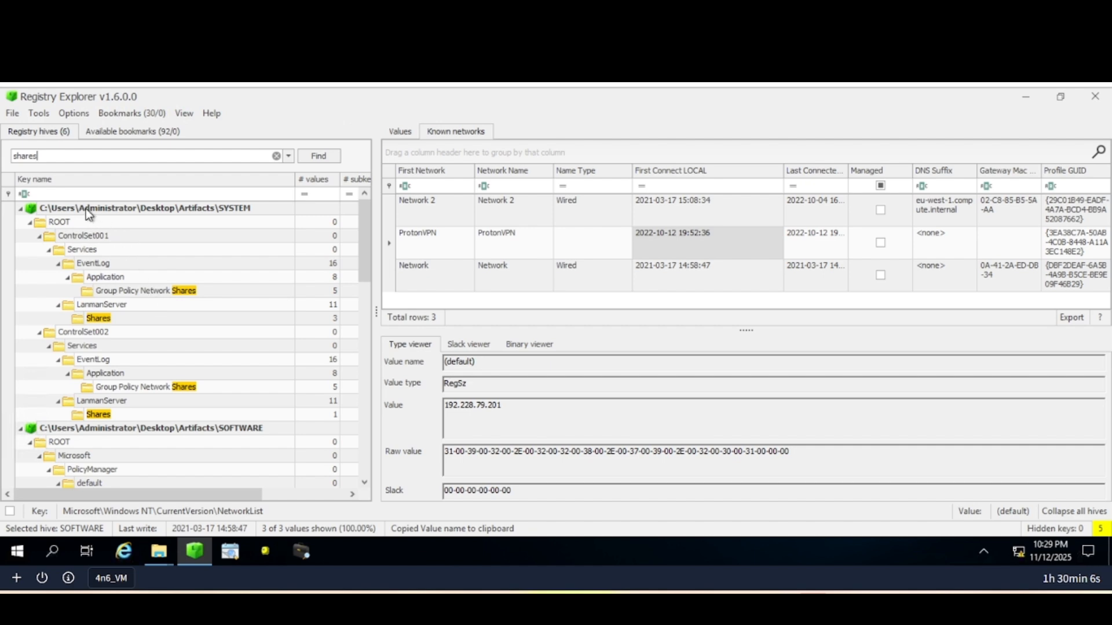
Inspect the Network Shares and LanmanServer Shares keys in ControlSet001 and ControlSet002.
left_click(128, 290)
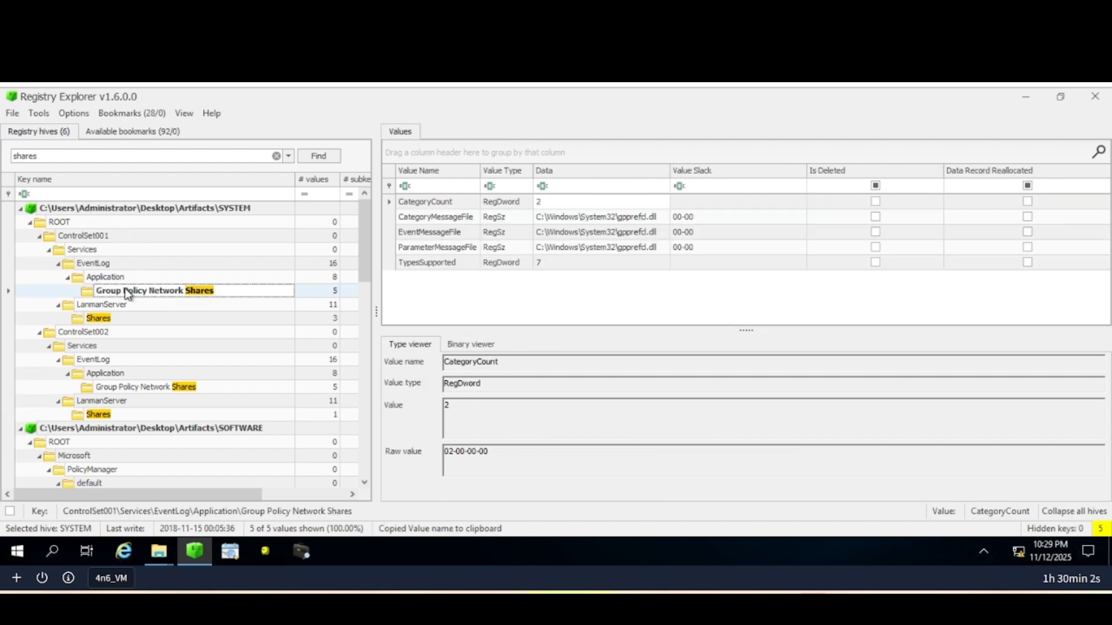
left_click(106, 317)
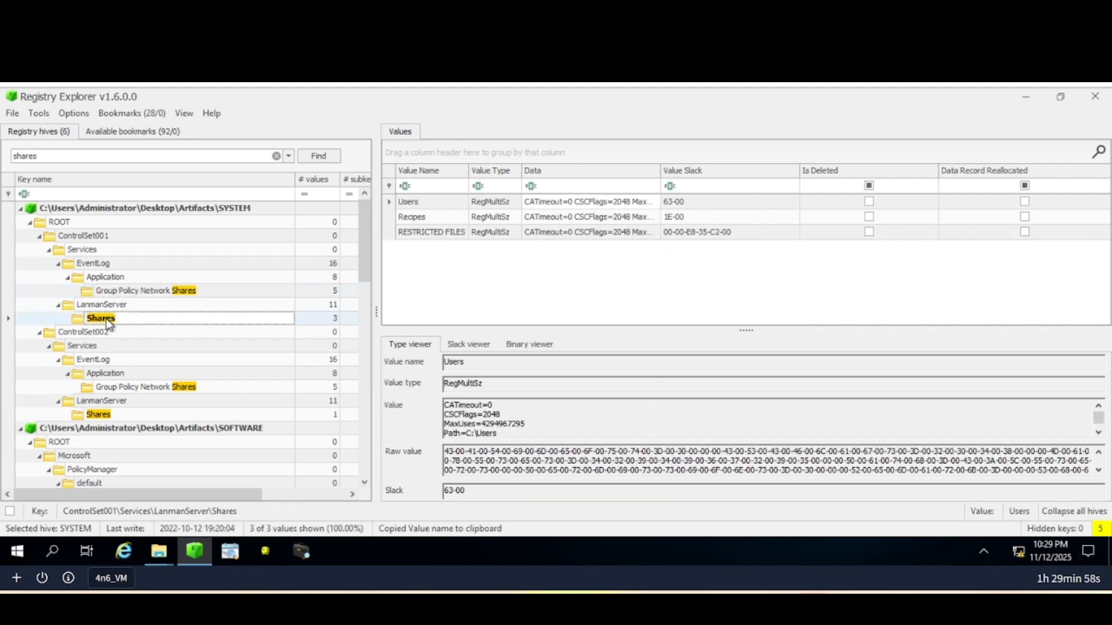
left_click(174, 387)
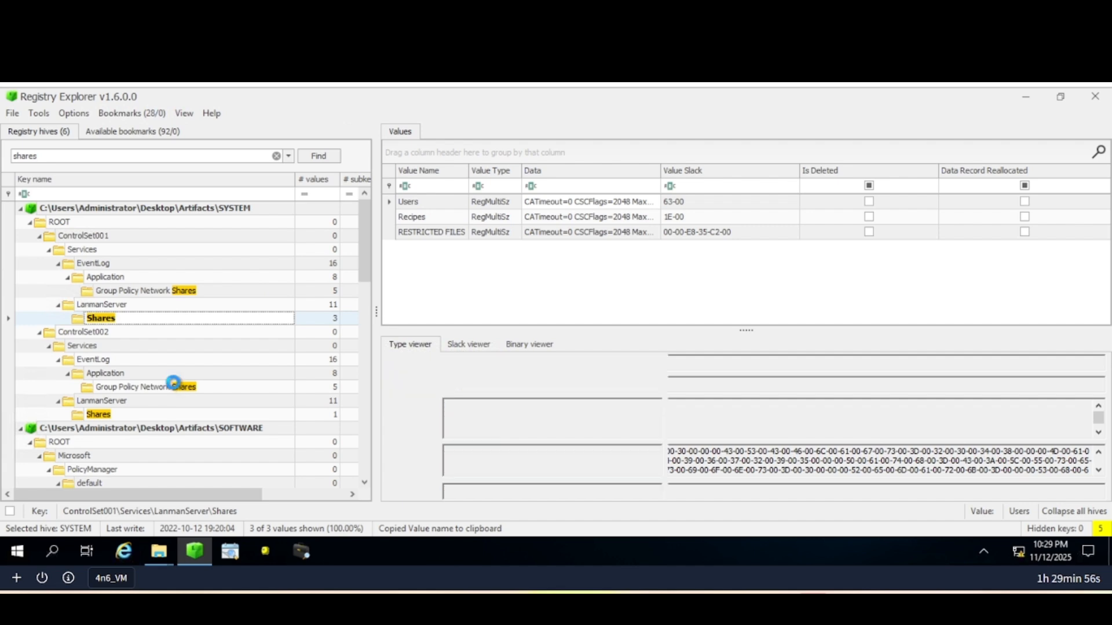
left_click(107, 415)
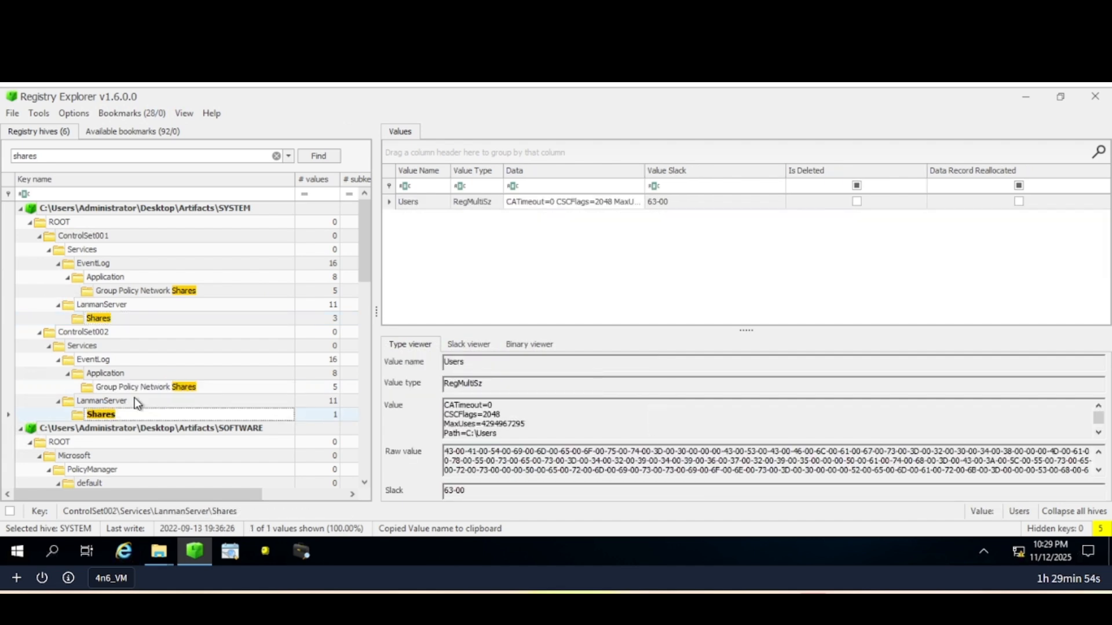
scroll(133, 399, "down", 5)
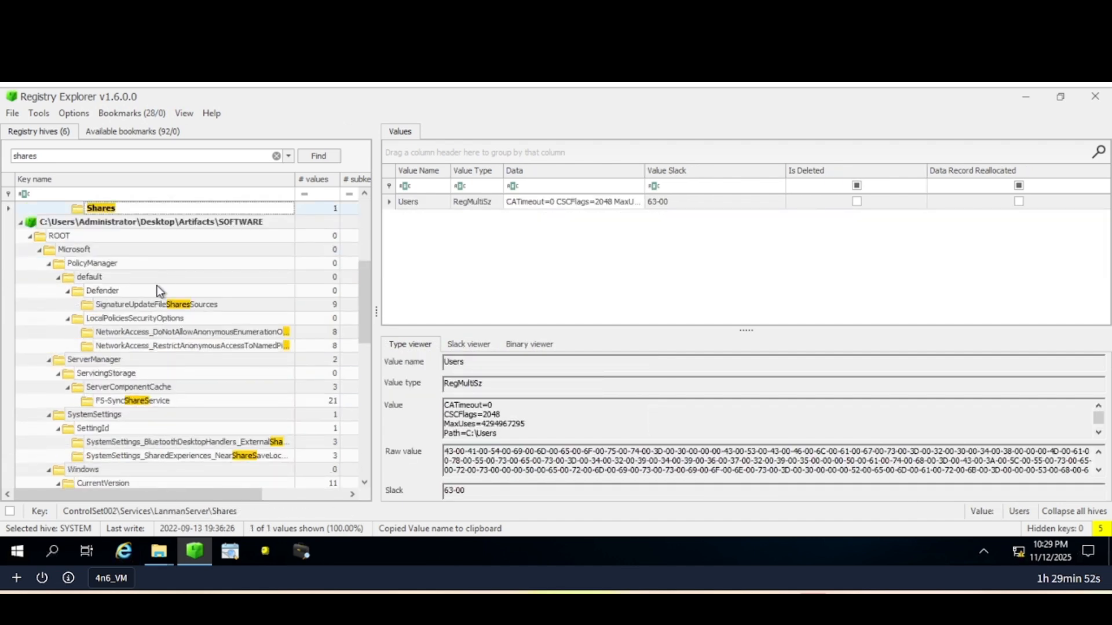
scroll(159, 363, "down", 5)
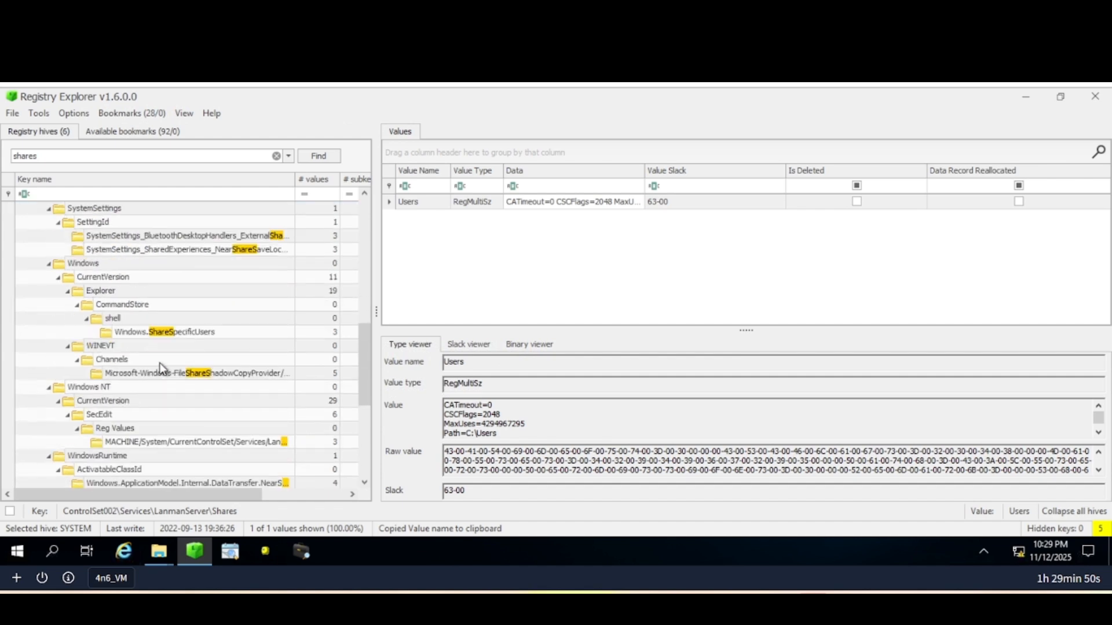
scroll(182, 330, "down", 4)
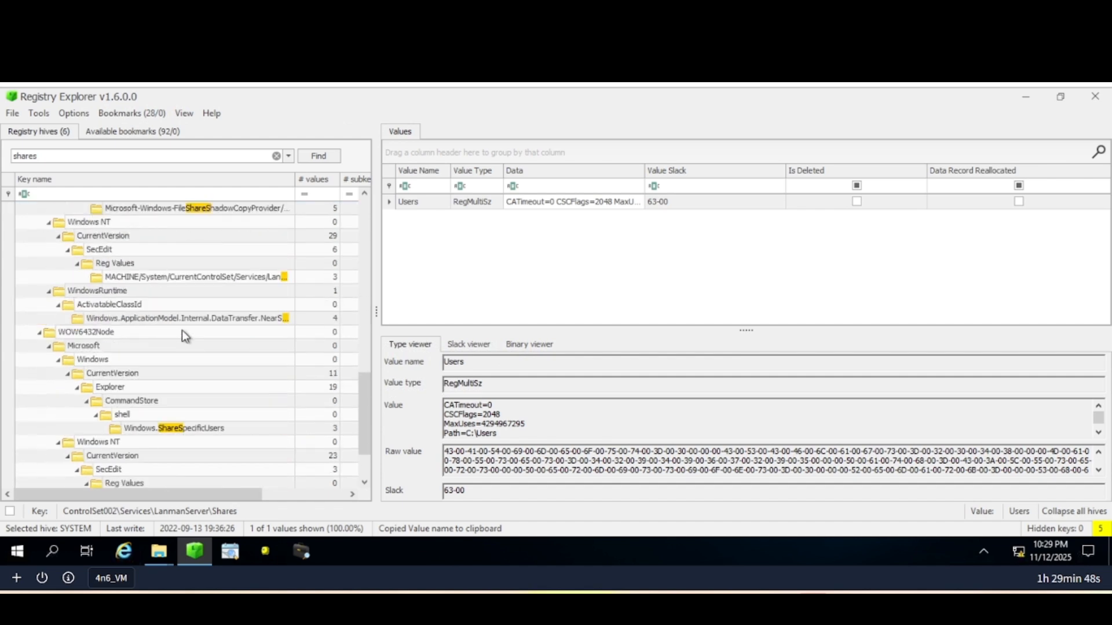
scroll(182, 330, "down", 2)
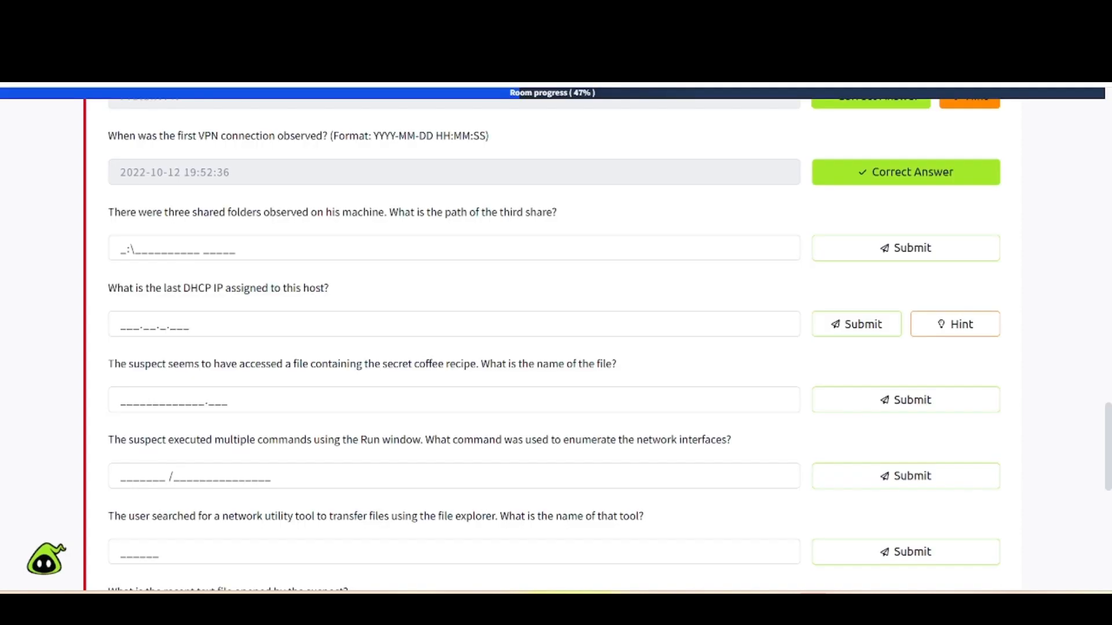
Search for 'recentdocs' and open NTUSER.DAT's RecentDocs key listing secret-recipe.pdf and secret-code.txt.
left_click(261, 17)
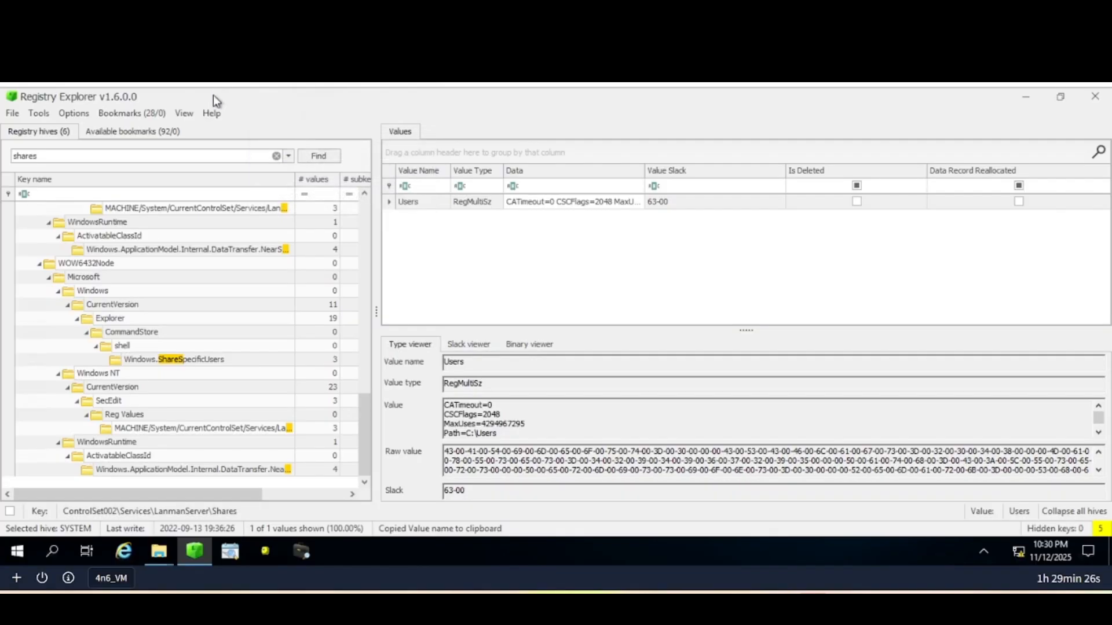
double_click(166, 161)
type("recentdocs")
key("Return")
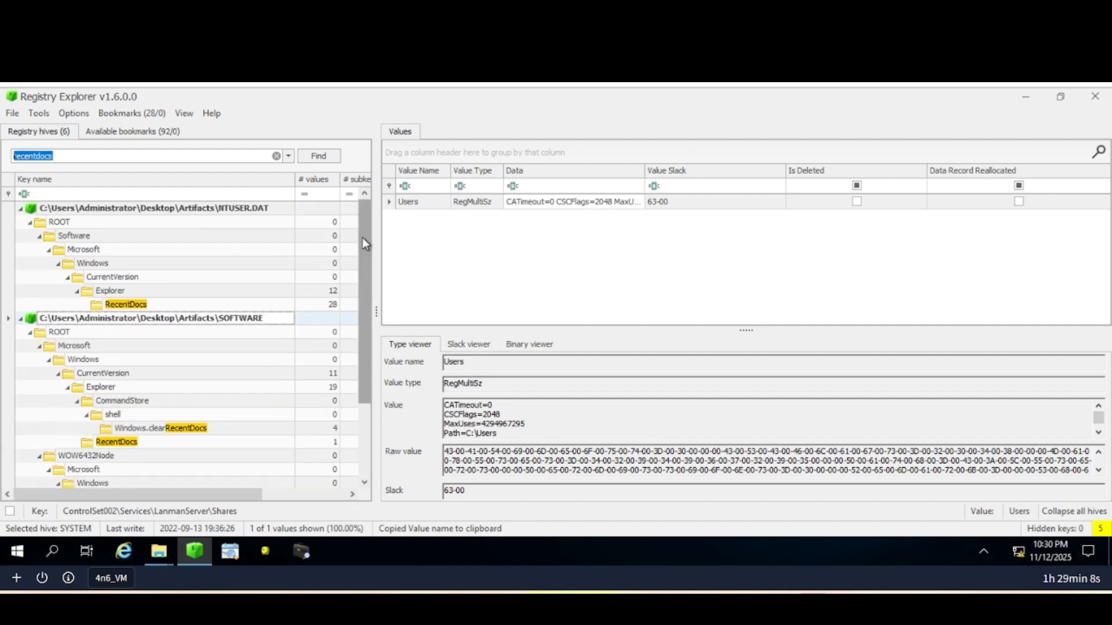
left_click(144, 304)
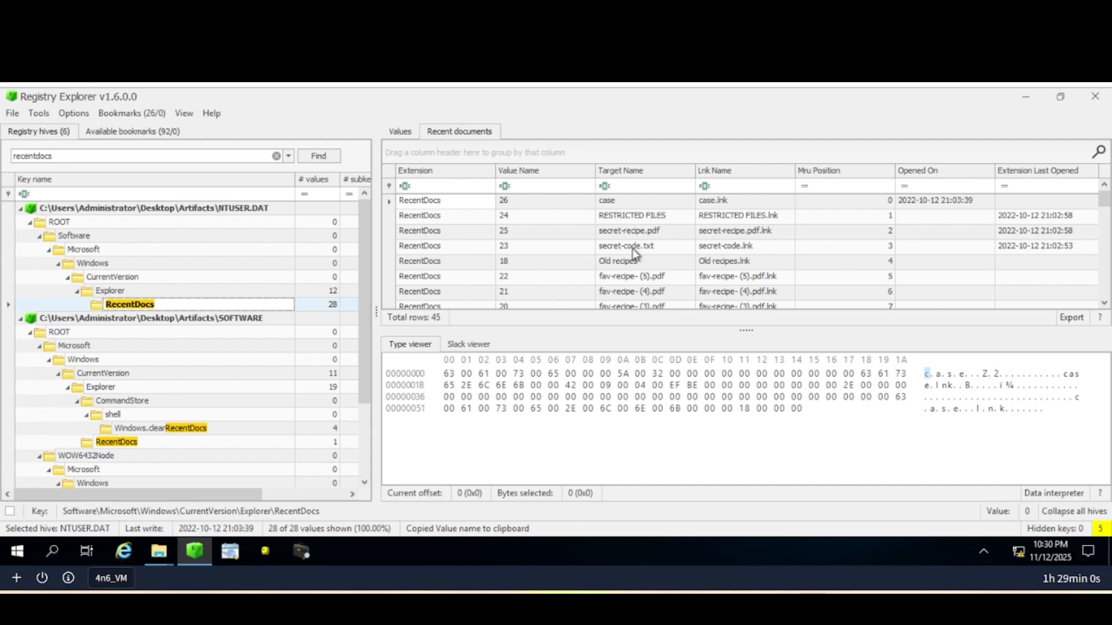
scroll(632, 248, "down", 3)
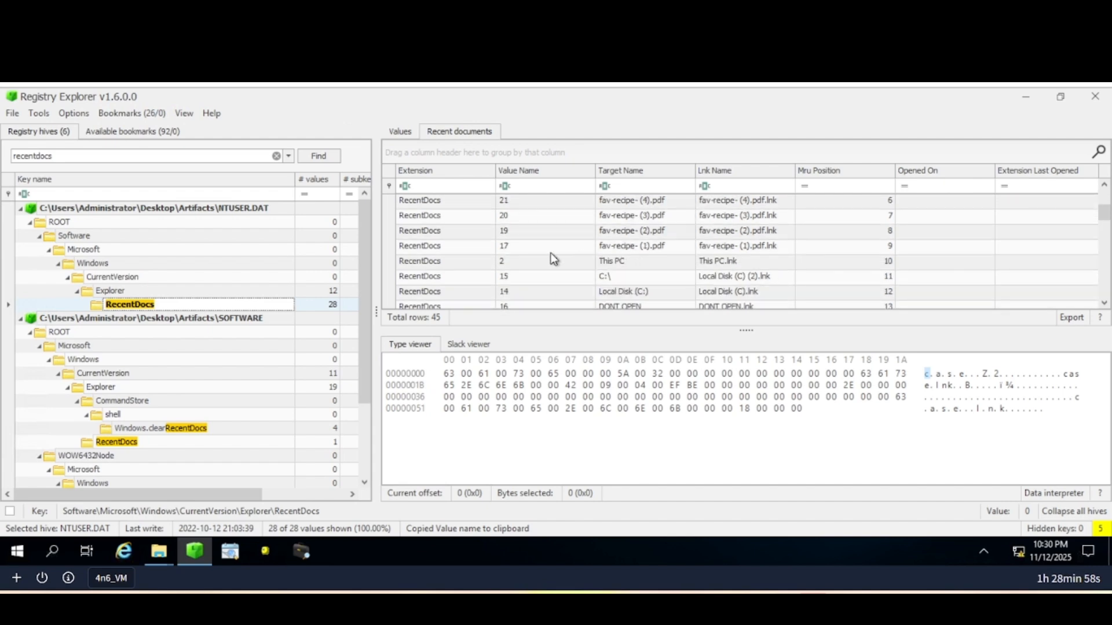
scroll(647, 255, "down", 2)
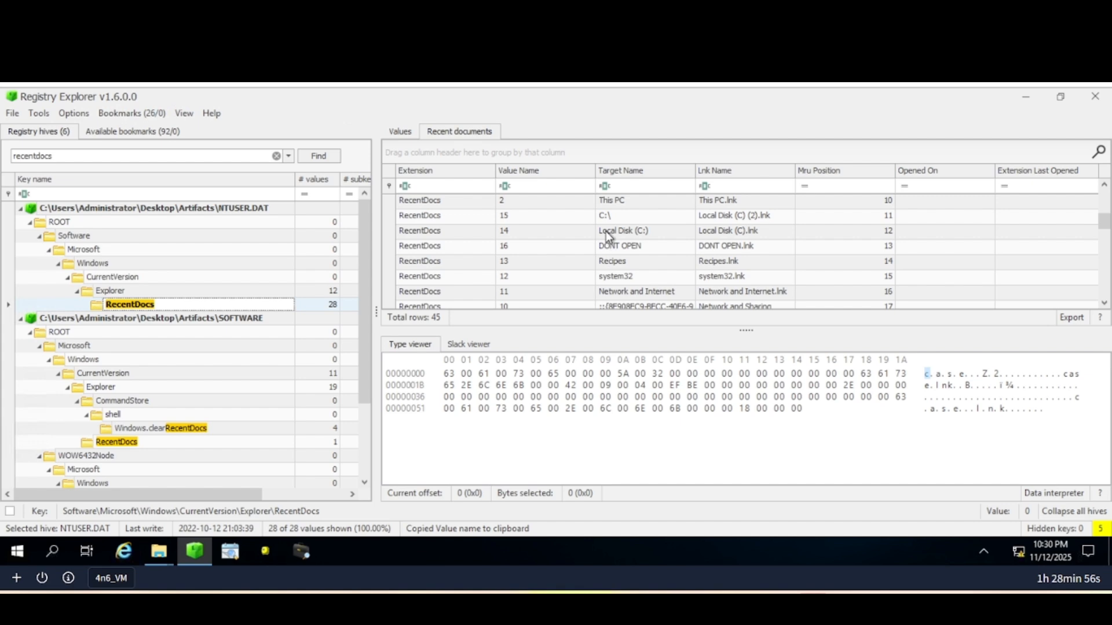
scroll(615, 240, "up", 5)
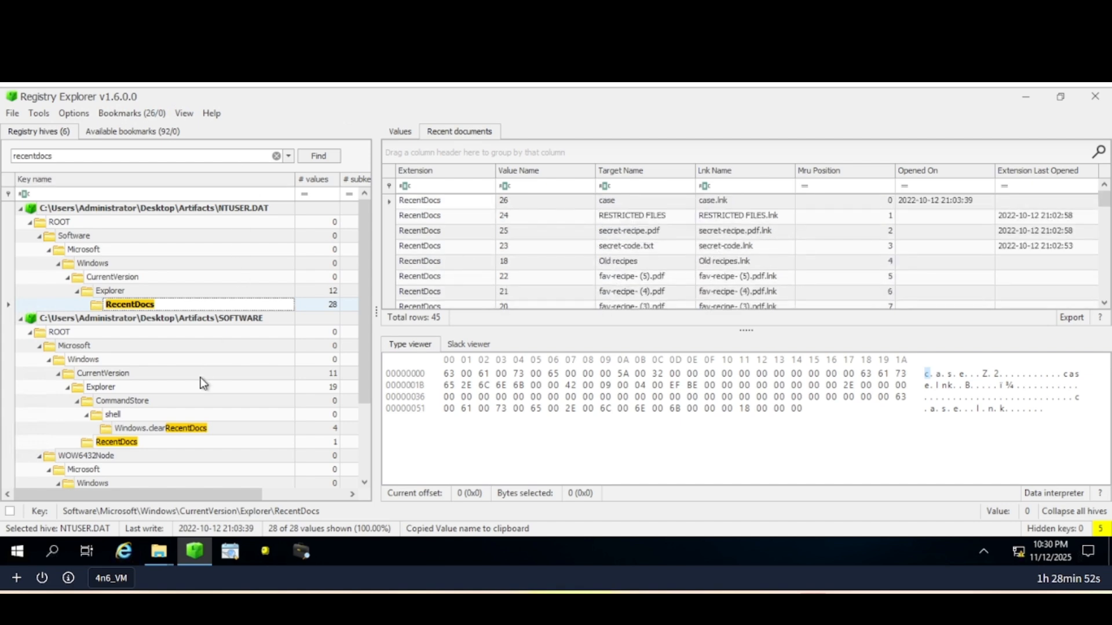
scroll(203, 382, "down", 2)
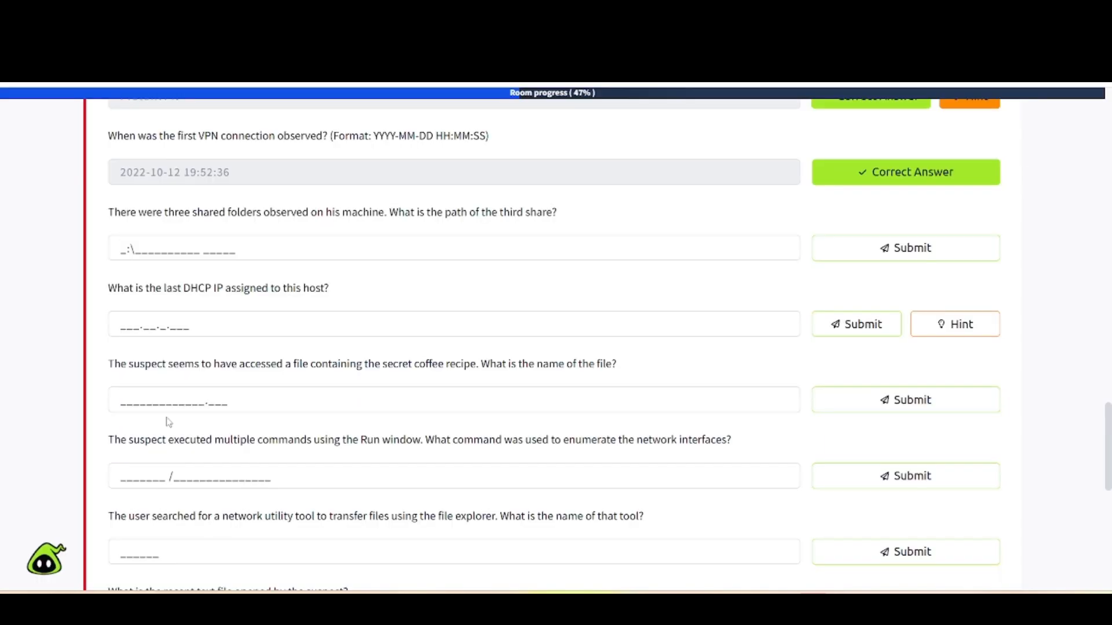
Locate and select secret-recipe.pdf in the Recent documents list.
scroll(168, 421, "down", 1)
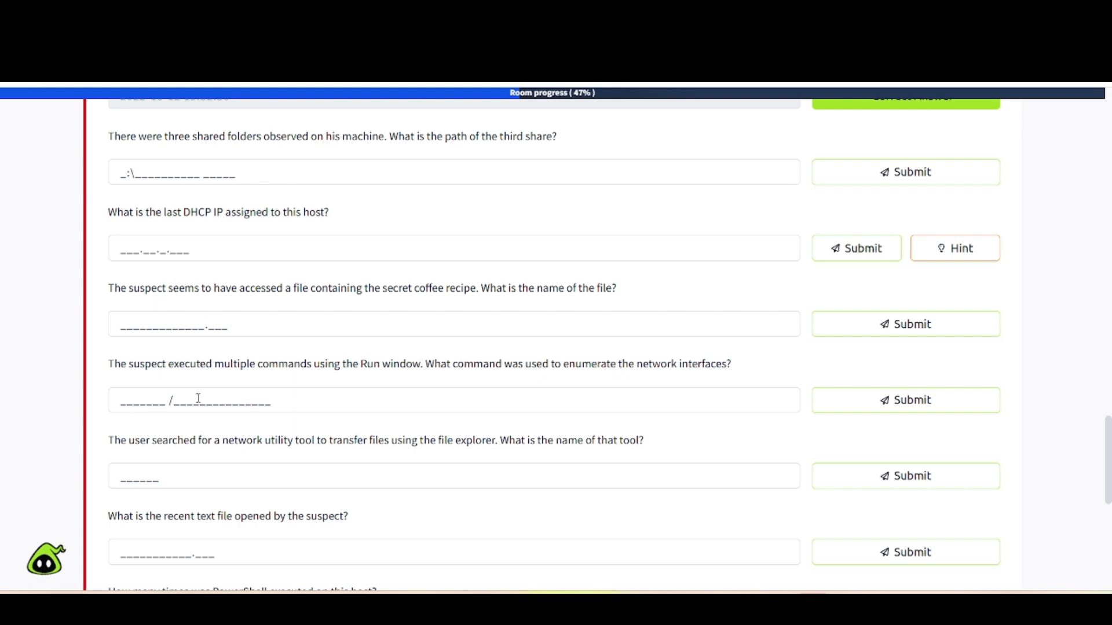
scroll(195, 377, "down", 2)
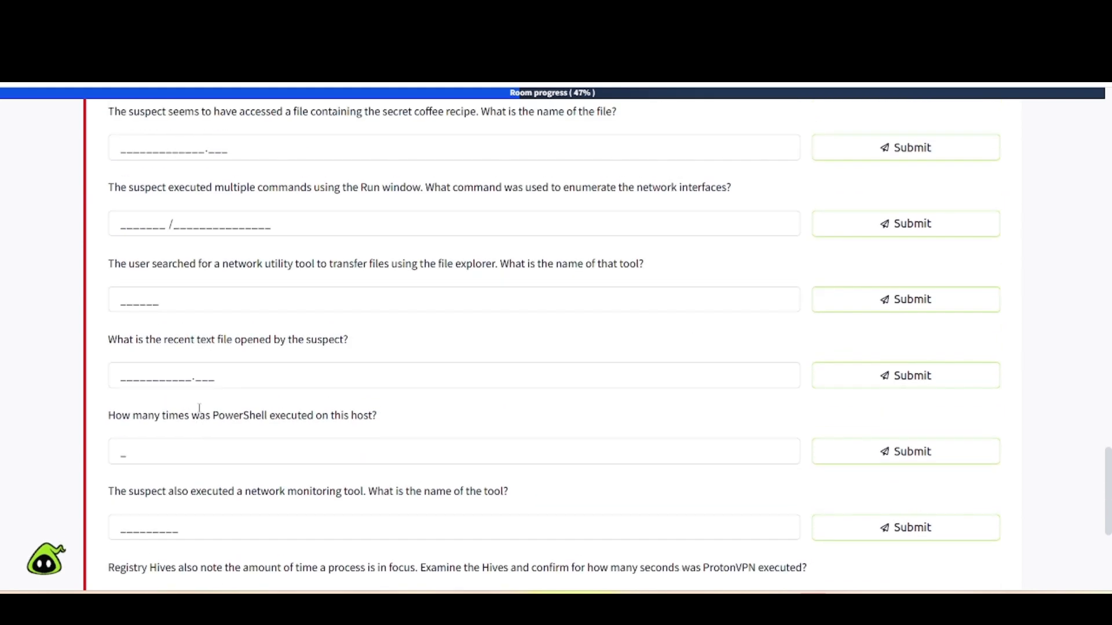
scroll(173, 409, "up", 3)
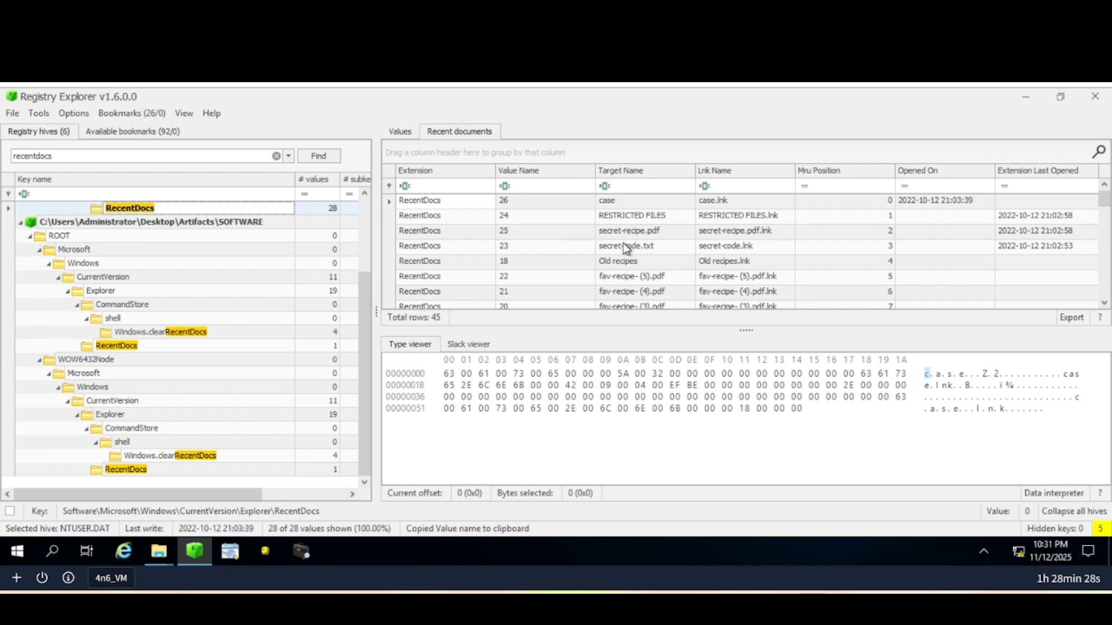
scroll(641, 228, "down", 1)
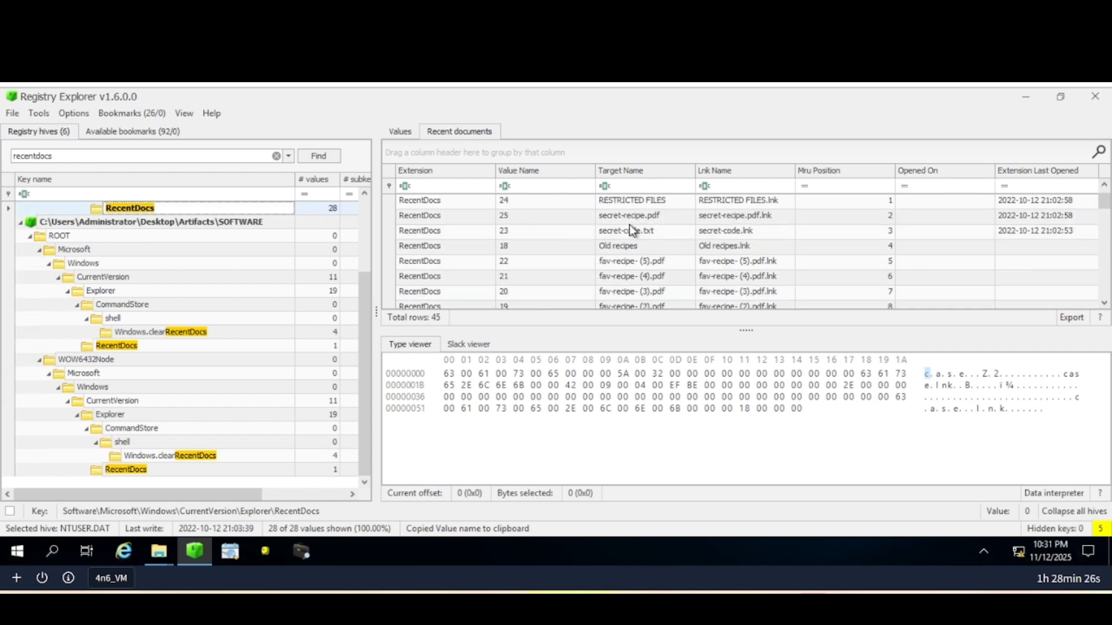
scroll(637, 237, "down", 3)
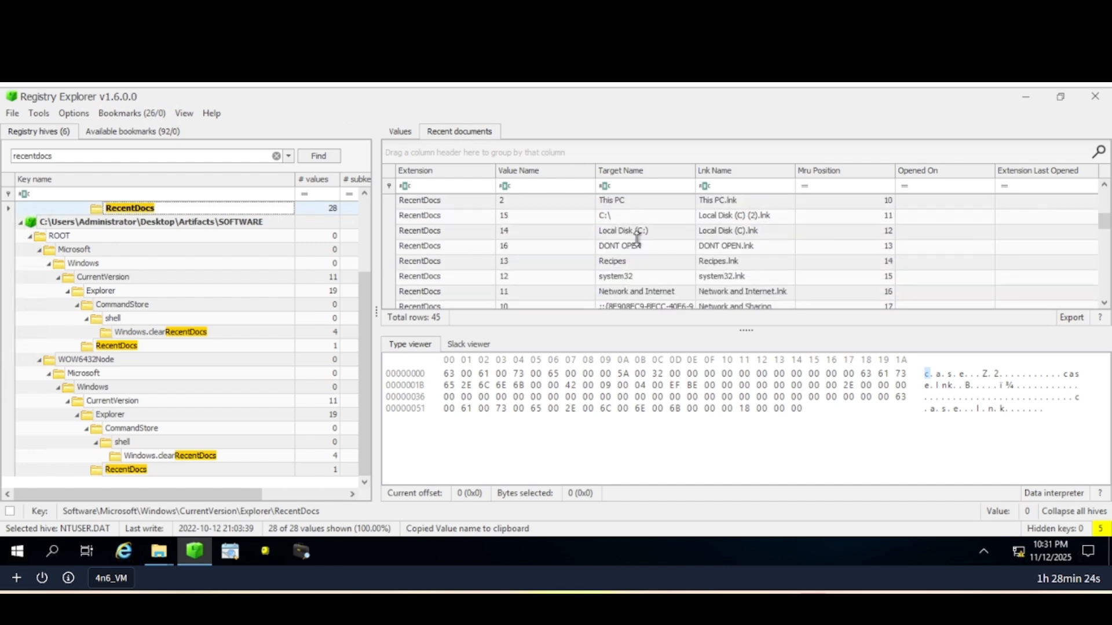
scroll(637, 239, "down", 1)
scroll(637, 238, "up", 3)
scroll(632, 231, "up", 1)
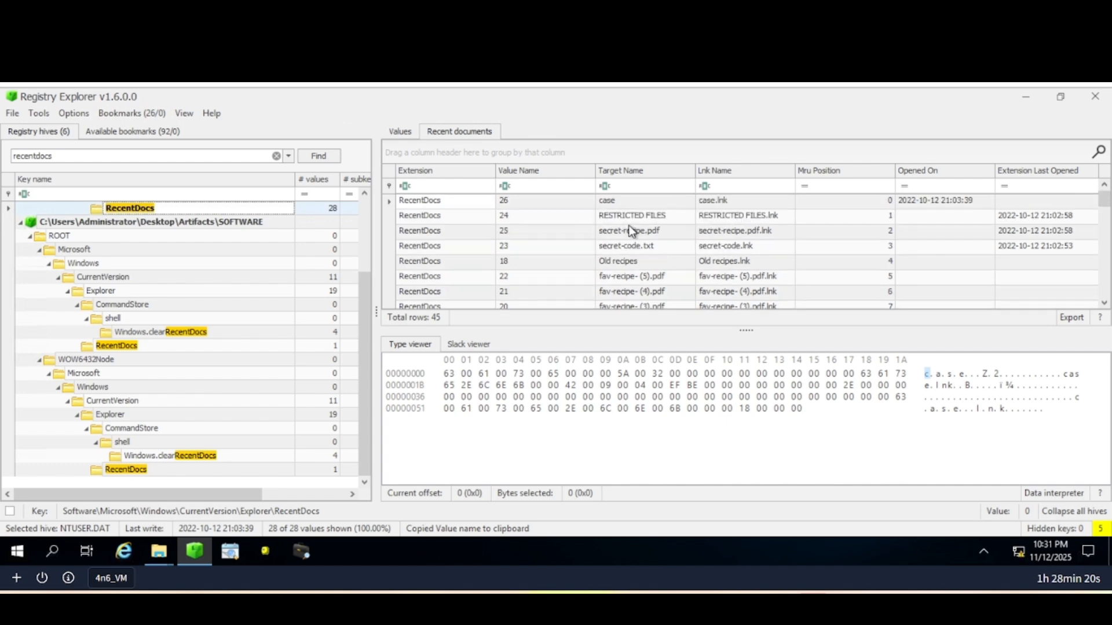
left_click(630, 231)
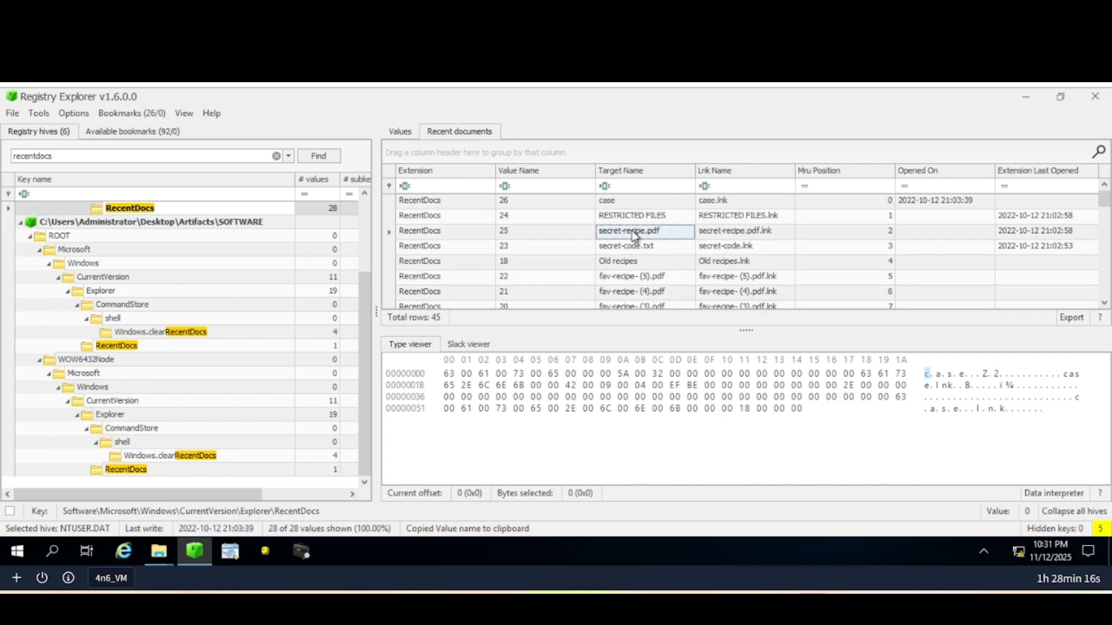
Answer the secret coffee recipe question with secret-recipe.pdf.
left_click(204, 84)
left_click(135, 325)
type("TargetNamesec.ret")
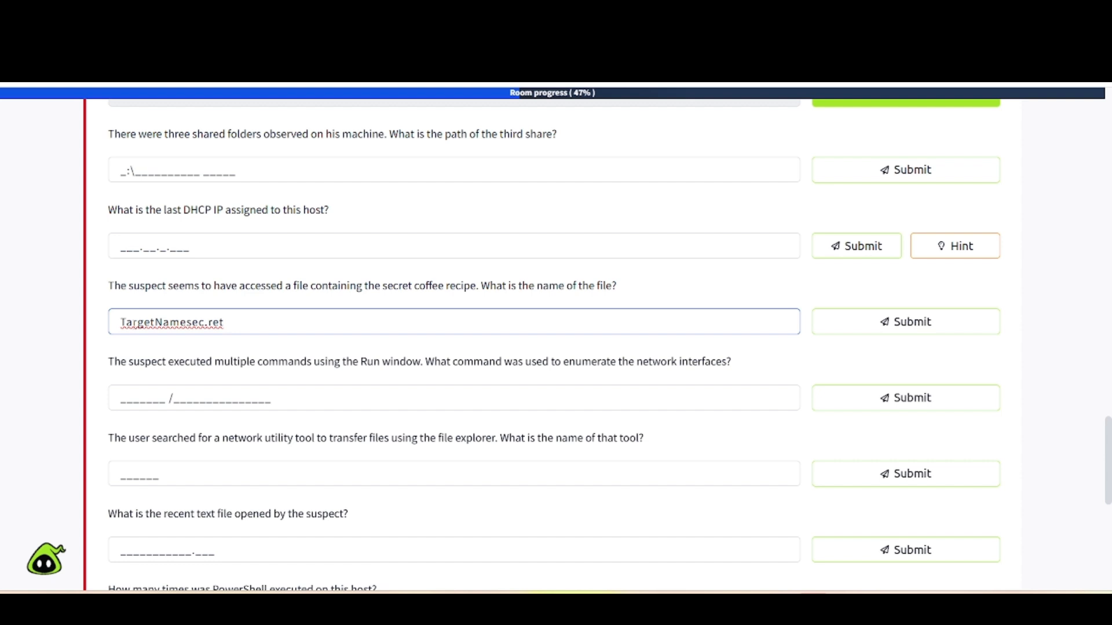
double_click(134, 325)
key("BackSpace")
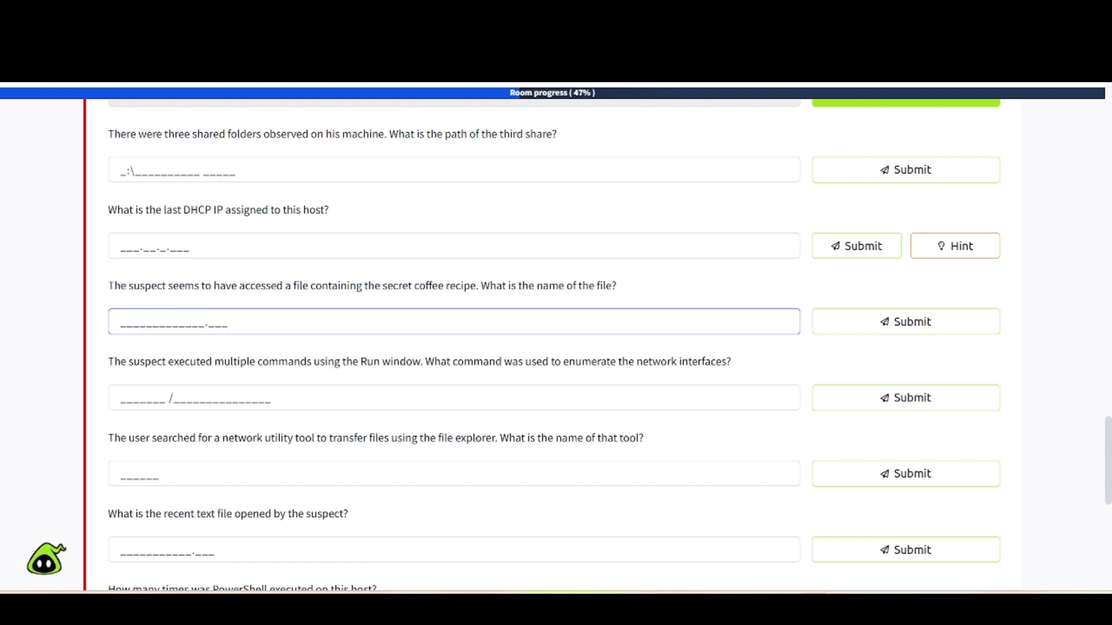
key("alt+Tab")
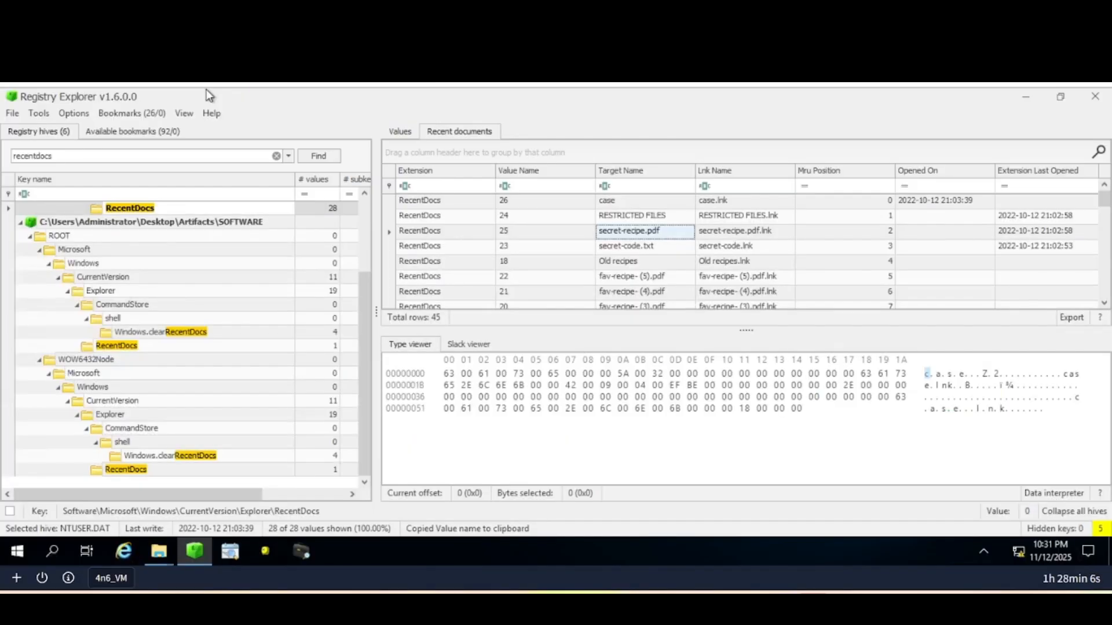
key("alt+Tab")
type("se")
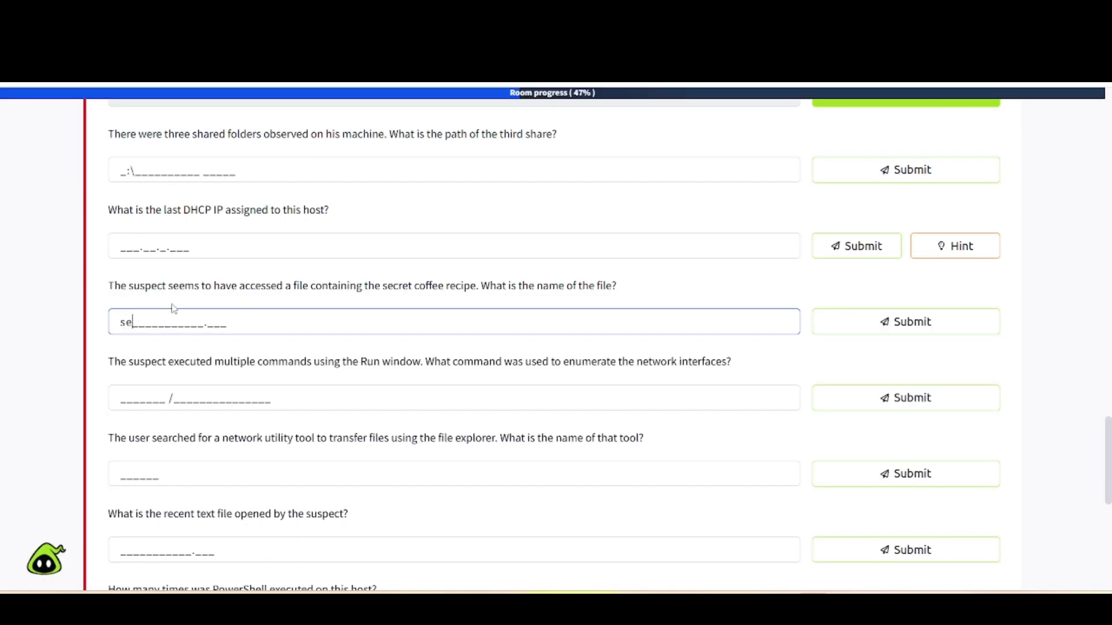
type("cret-recipe.pdf")
key("Return")
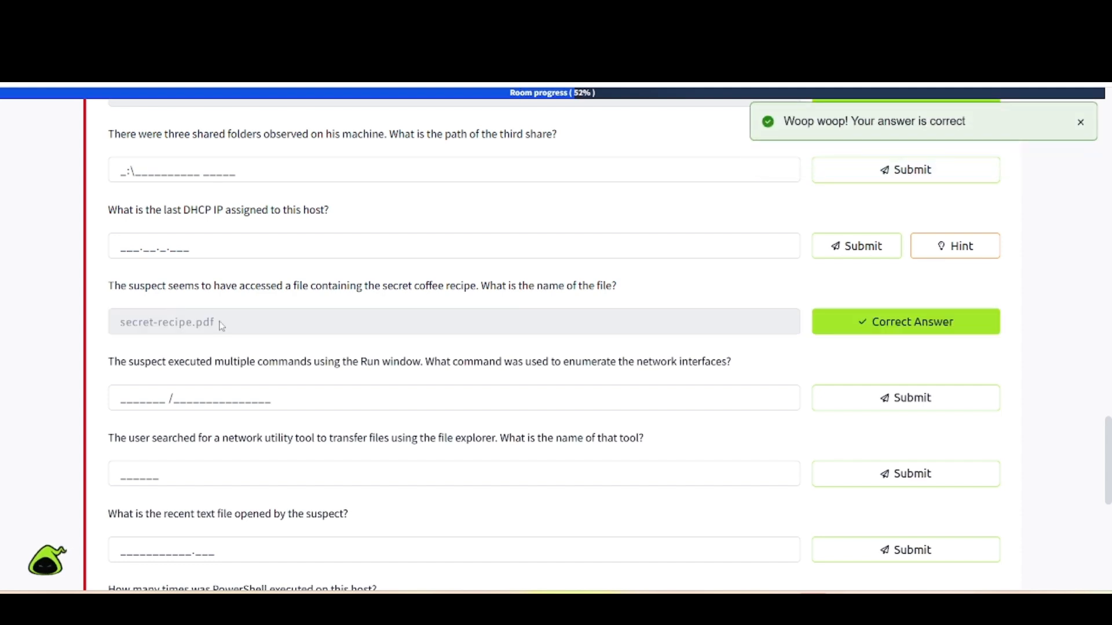
scroll(242, 346, "down", 1)
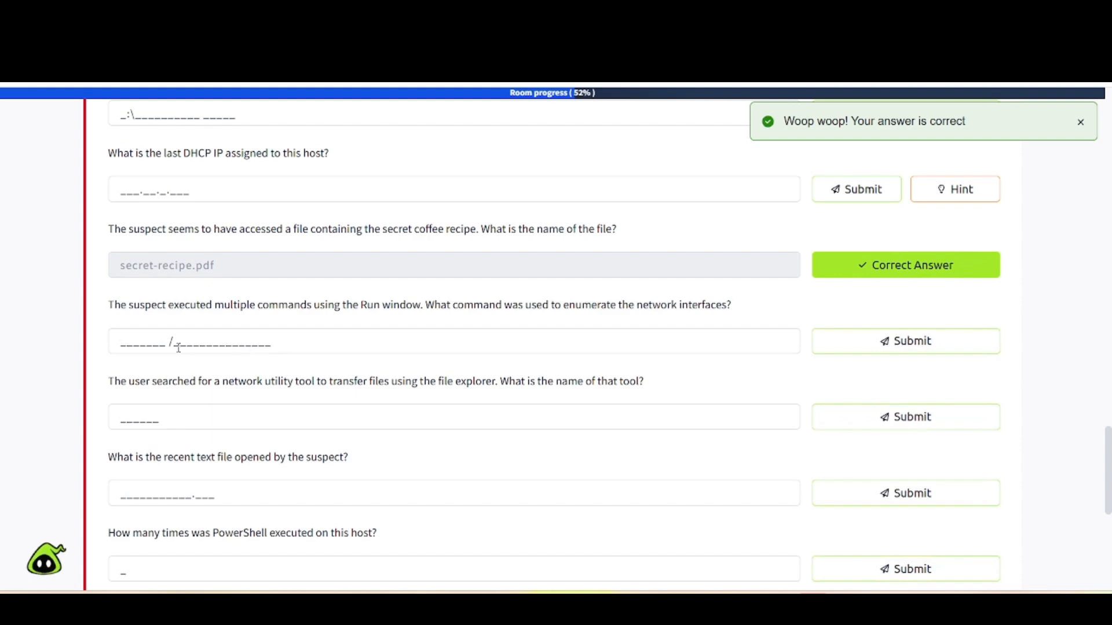
scroll(200, 368, "down", 1)
scroll(202, 370, "up", 2)
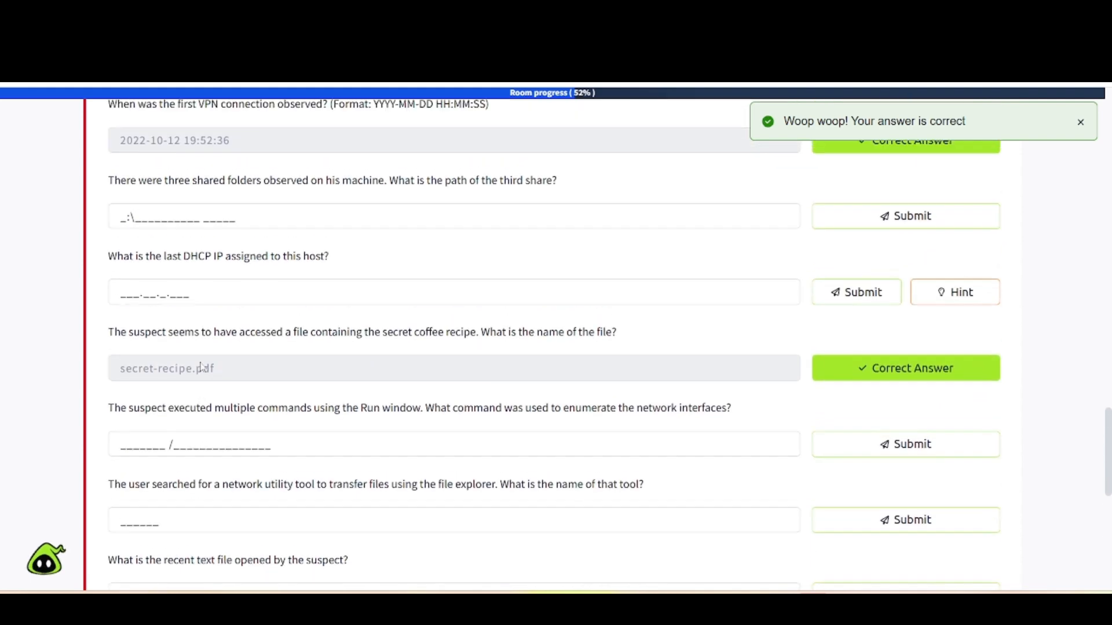
scroll(196, 312, "up", 1)
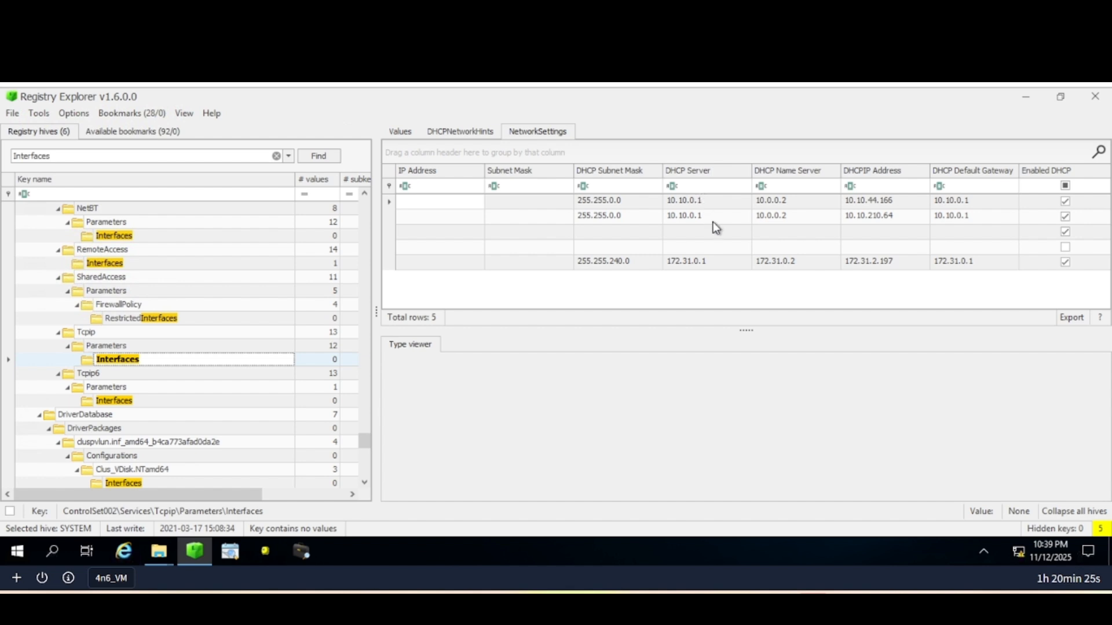
Read the last interface's DHCP server 172.31.0.1 and DHCP IP 172.31.2.197.
left_click(699, 265)
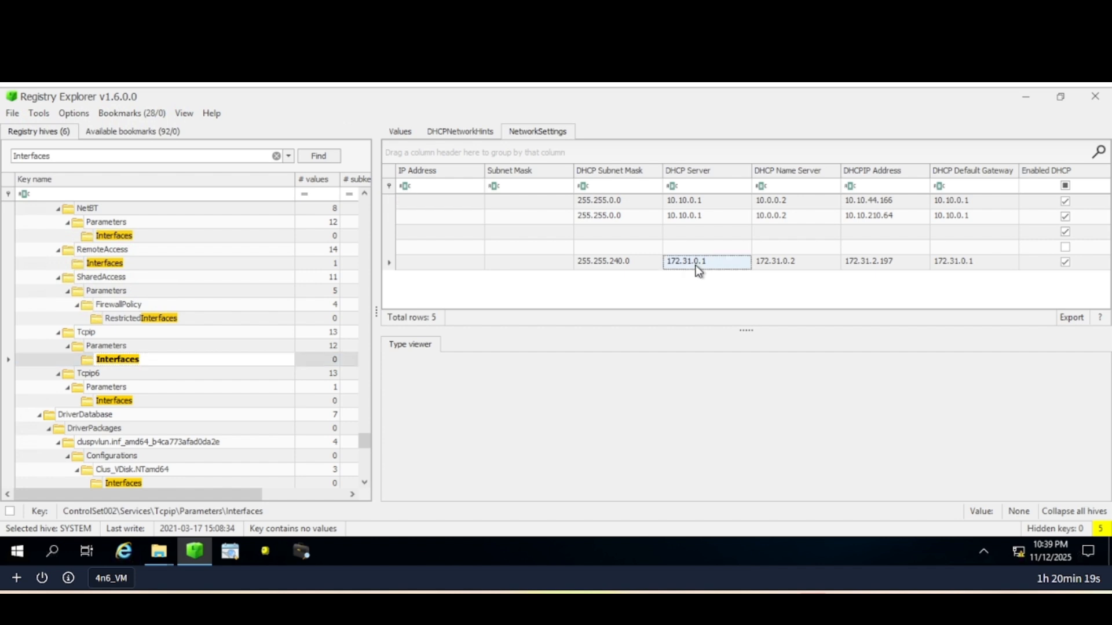
left_click(874, 265)
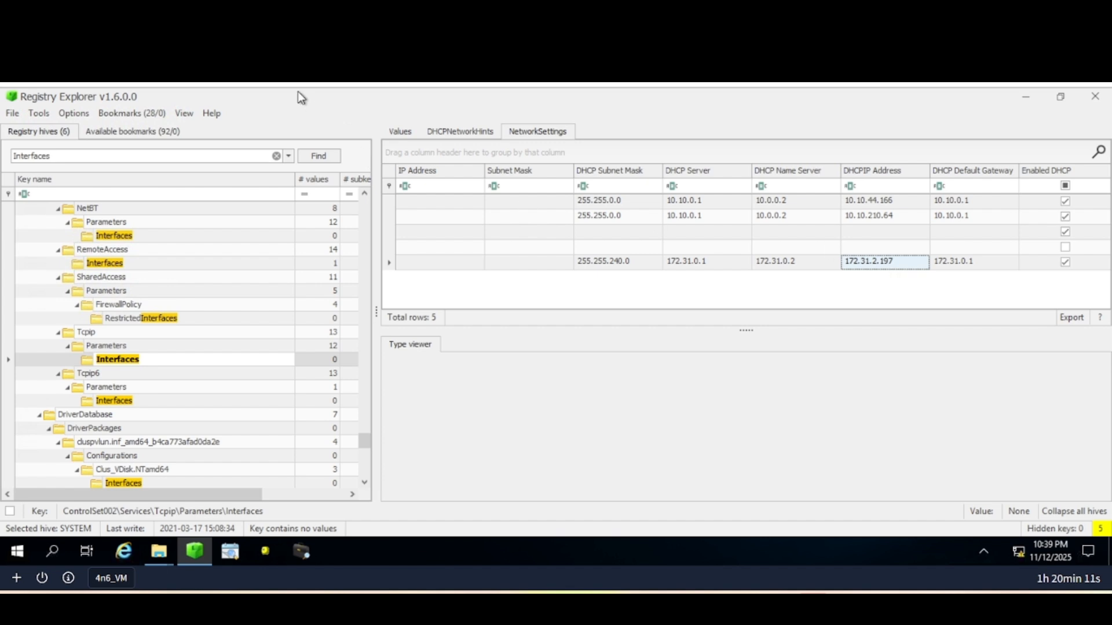
left_click(249, 13)
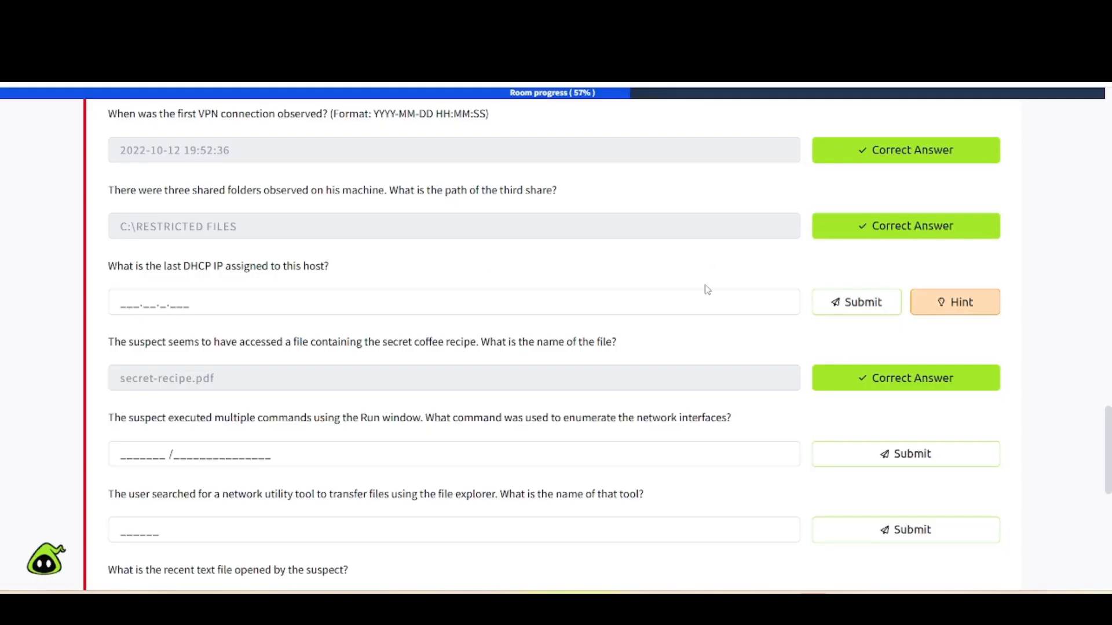
Answer the last DHCP IP question with 172.31.2.197, checking the address in Registry Explorer.
left_click(132, 301)
type("Dhc.pI.P.Add")
key("BackSpace")
key("BackSpace")
key("BackSpace")
key("BackSpace")
key("BackSpace")
key("BackSpace")
key("BackSpace")
key("BackSpace")
key("BackSpace")
type("1")
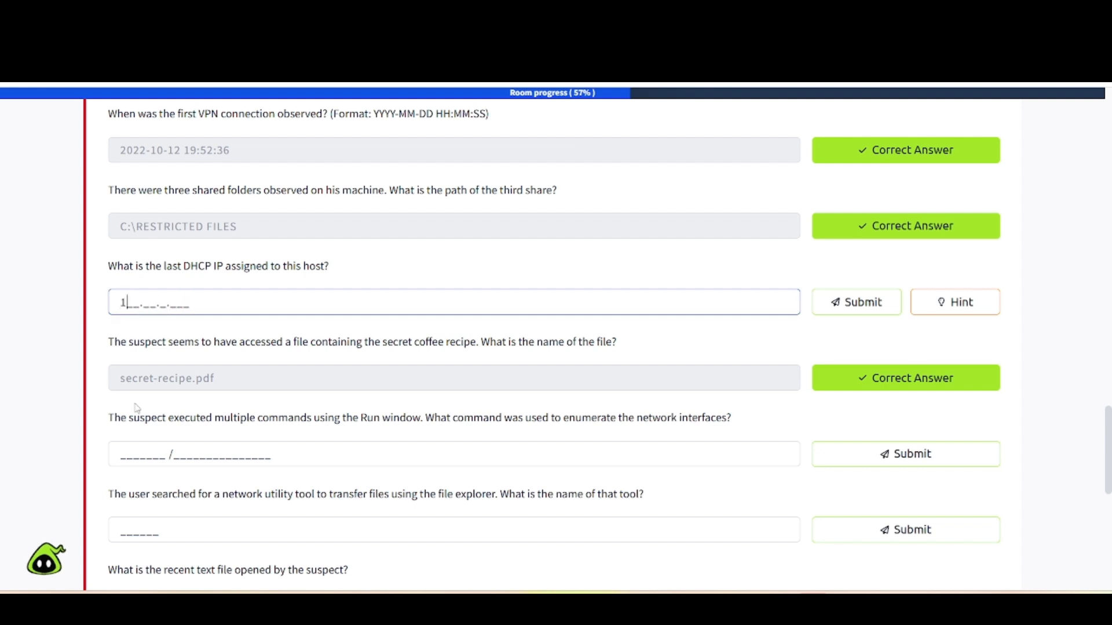
type("72.")
left_click(301, 63)
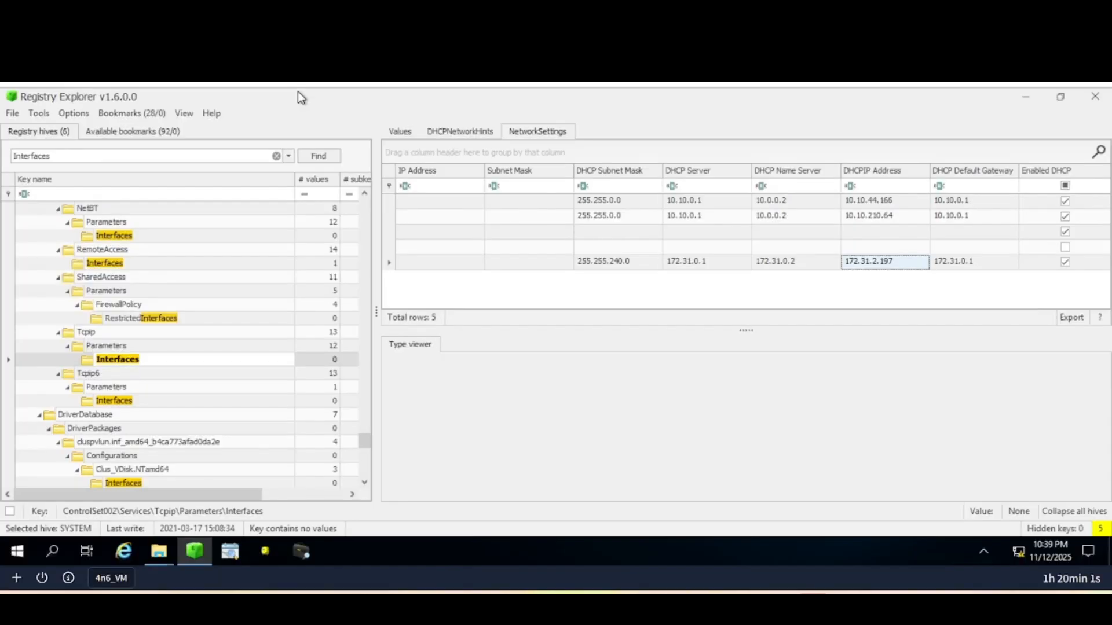
left_click(185, 64)
type("31.2.")
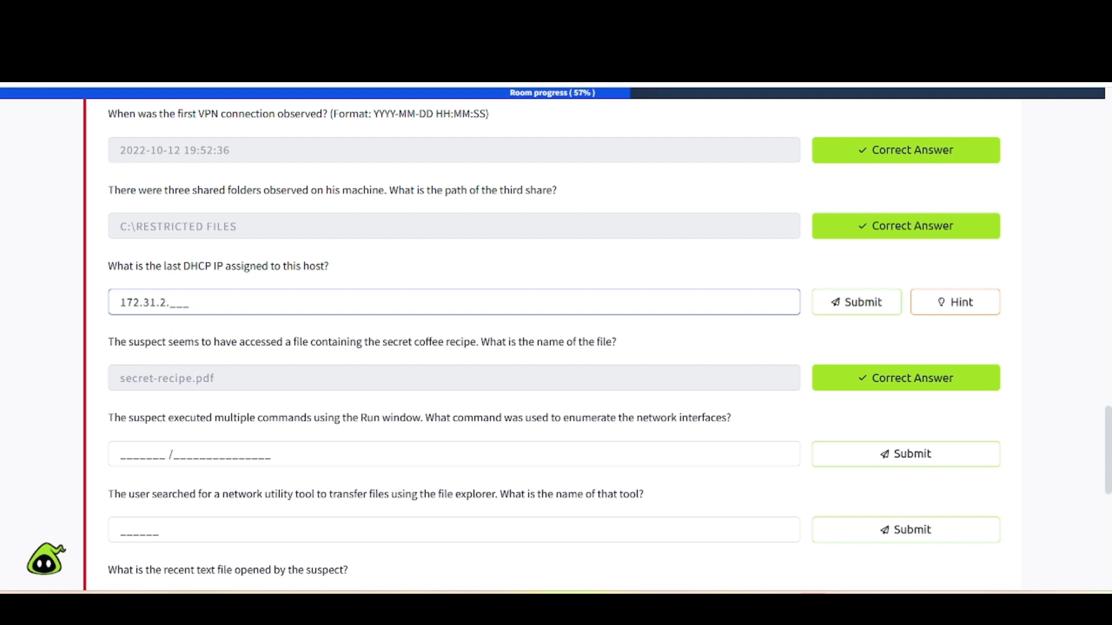
left_click(301, 64)
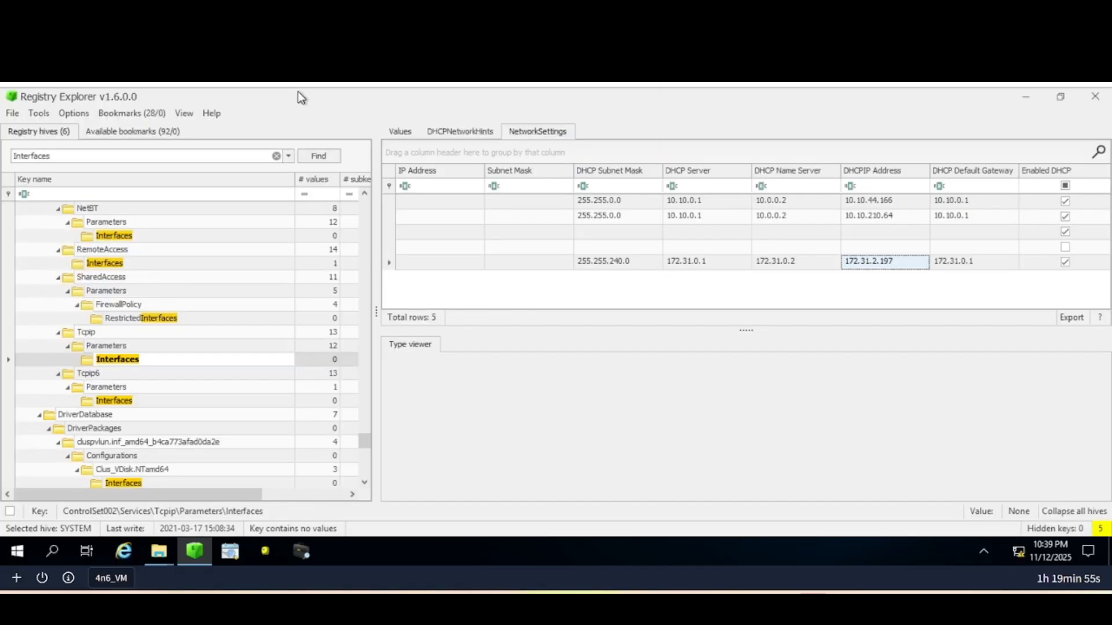
left_click(186, 64)
type("19")
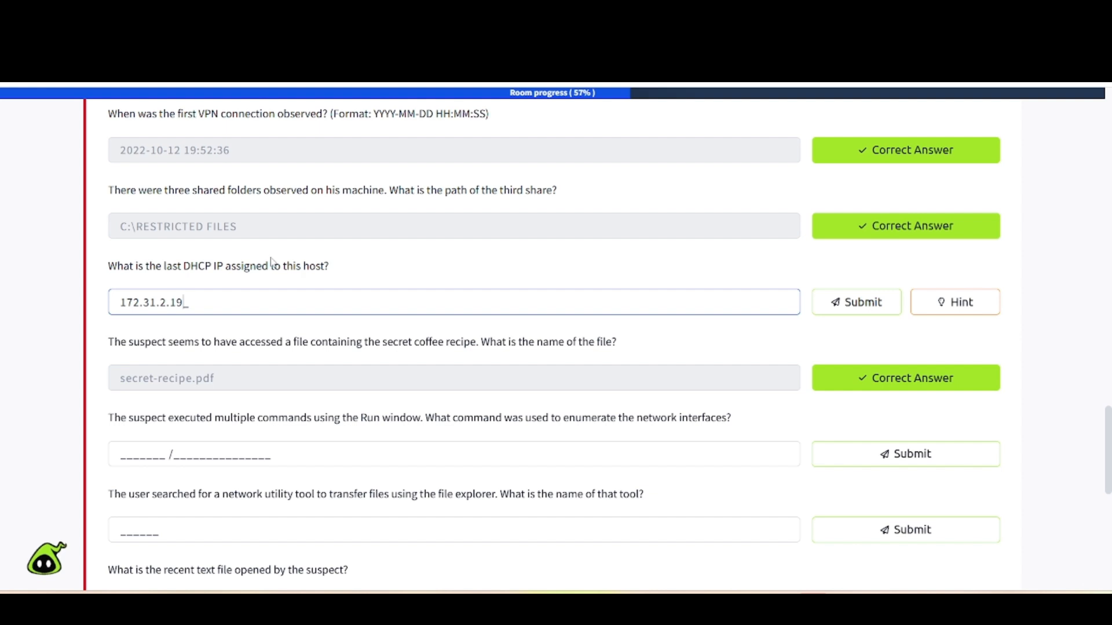
type("7")
key("Return")
Replace the Registry Explorer key search term with 'shares' and run the search.
scroll(245, 264, "up", 1)
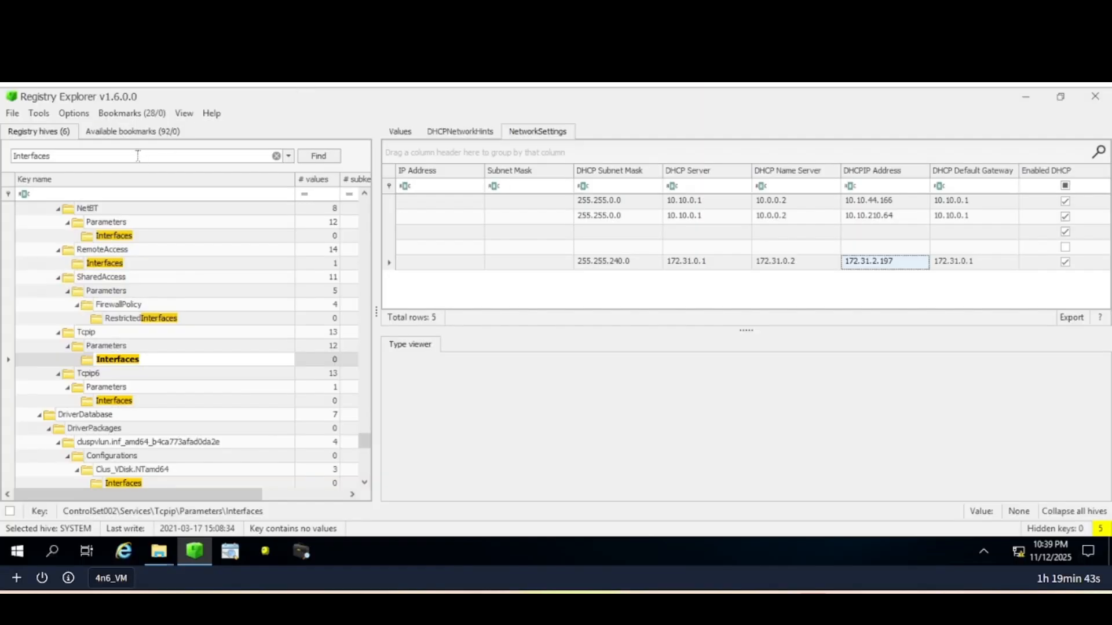
left_click(137, 156)
key("BackSpace")
key("BackSpace")
key("BackSpace")
key("BackSpace")
key("BackSpace")
key("BackSpace")
key("BackSpace")
key("BackSpace")
key("BackSpace")
key("BackSpace")
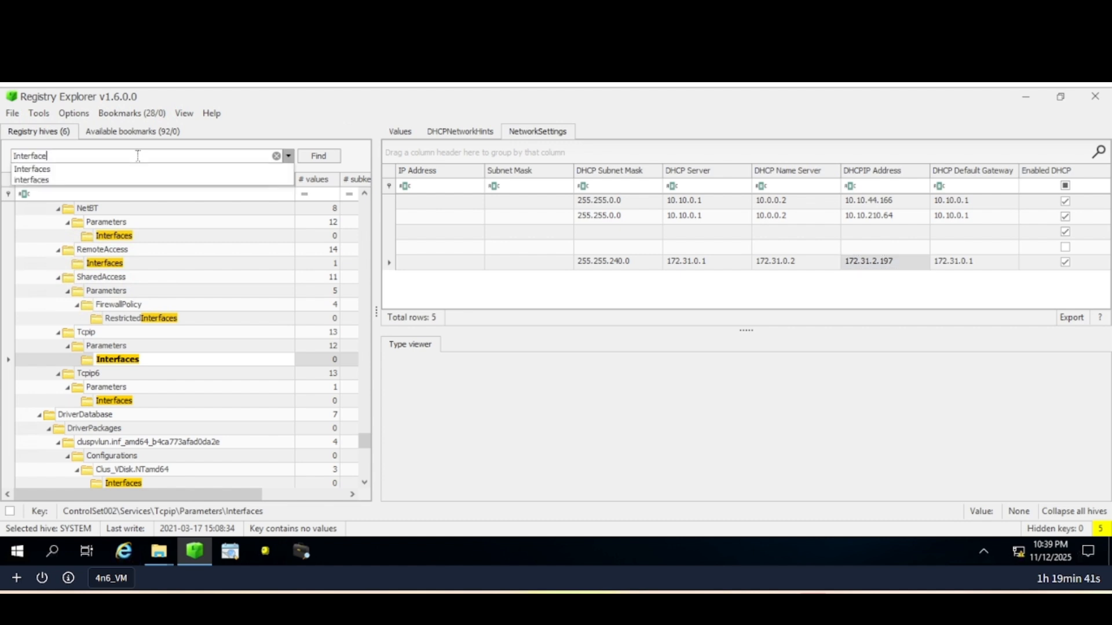
type("shares")
key("Return")
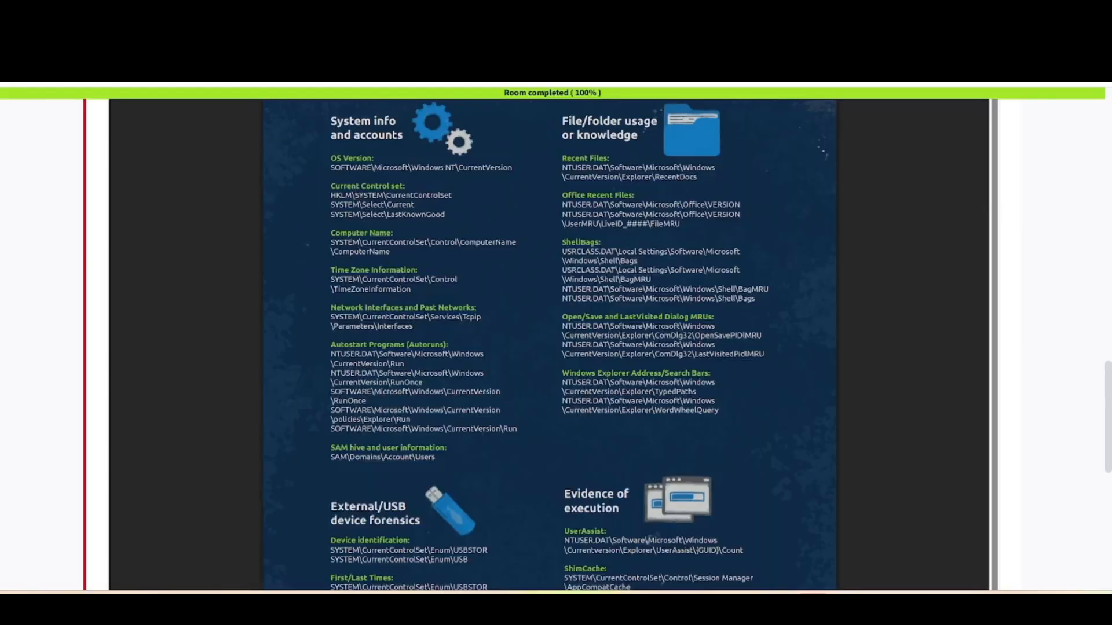
Scroll through the registry cheat sheet image to review its hive paths.
scroll(349, 278, "up", 2)
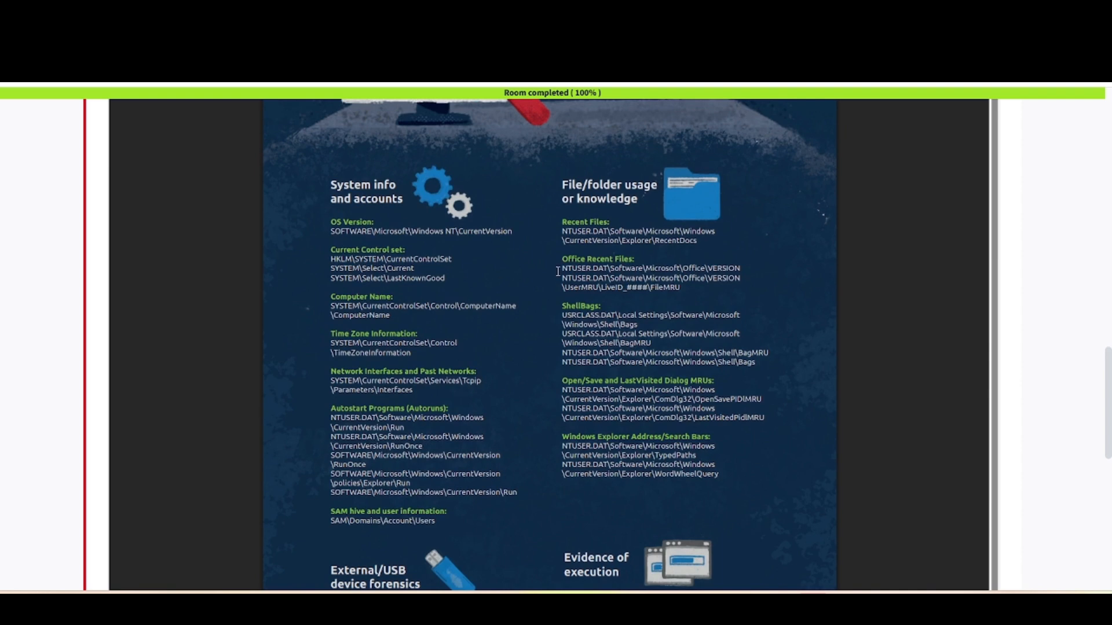
scroll(589, 264, "down", 1)
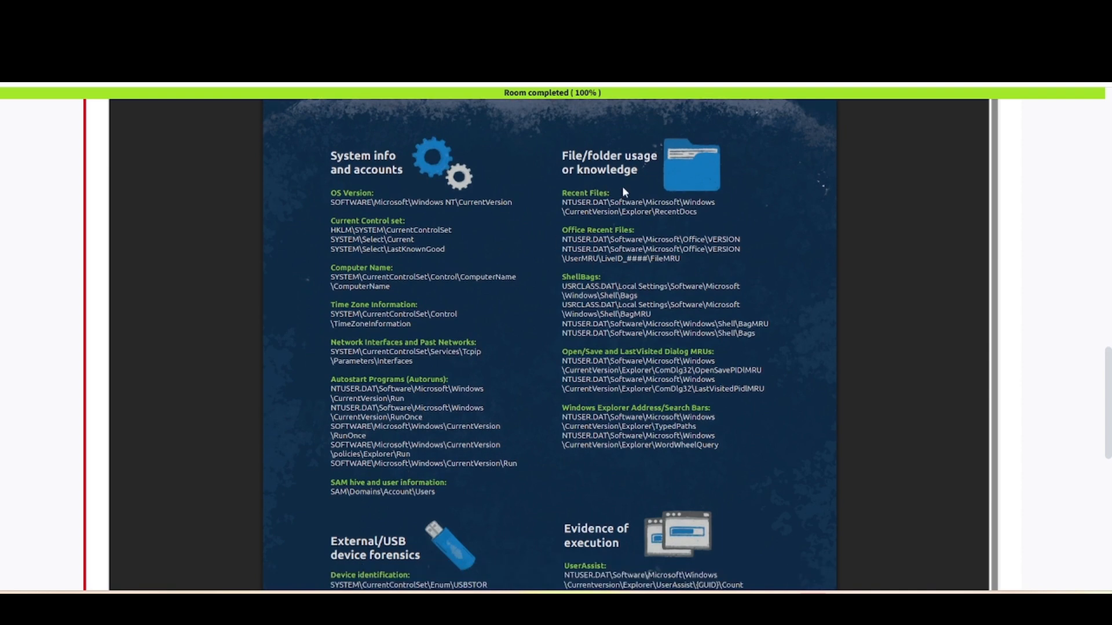
scroll(673, 384, "down", 2)
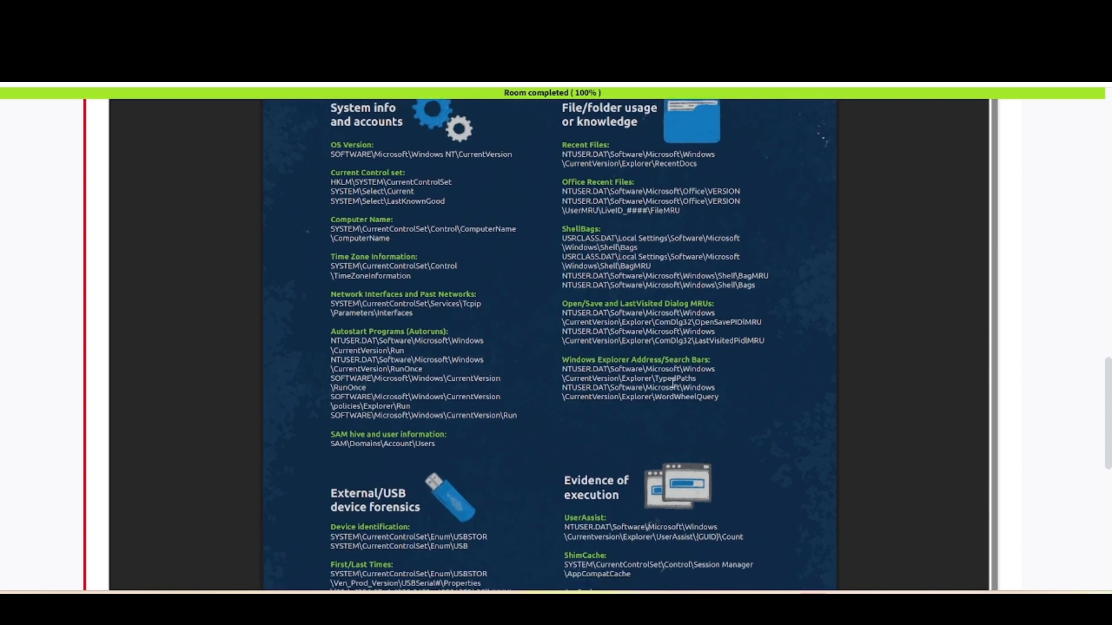
scroll(530, 454, "down", 5)
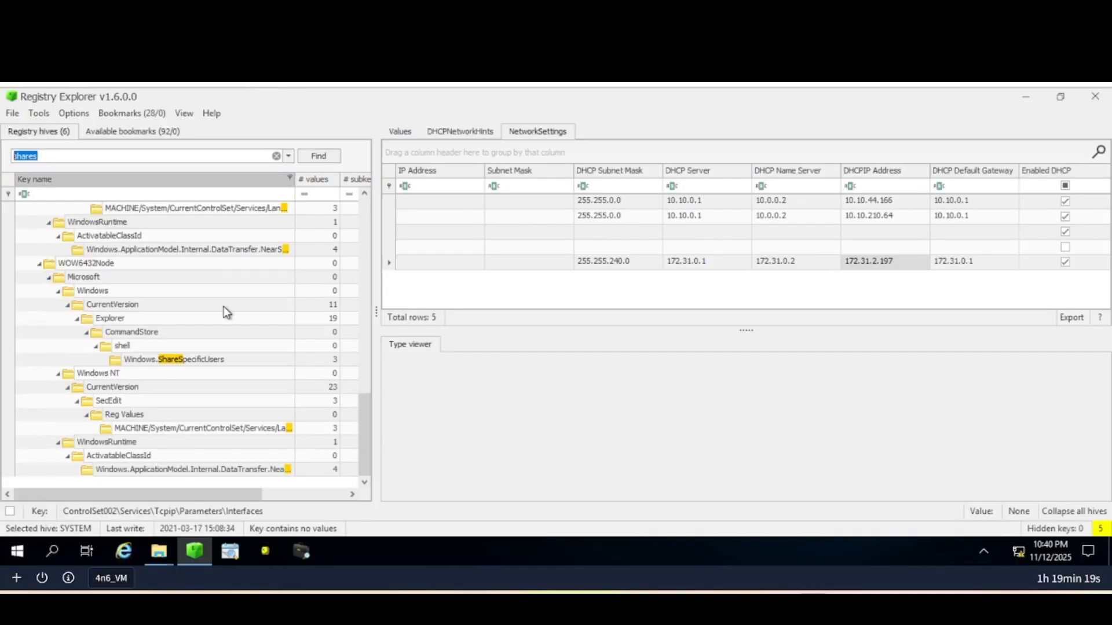
Open ControlSet001's LanmanServer Shares key and inspect the RESTRICTED FILES share's details.
scroll(224, 307, "up", 10)
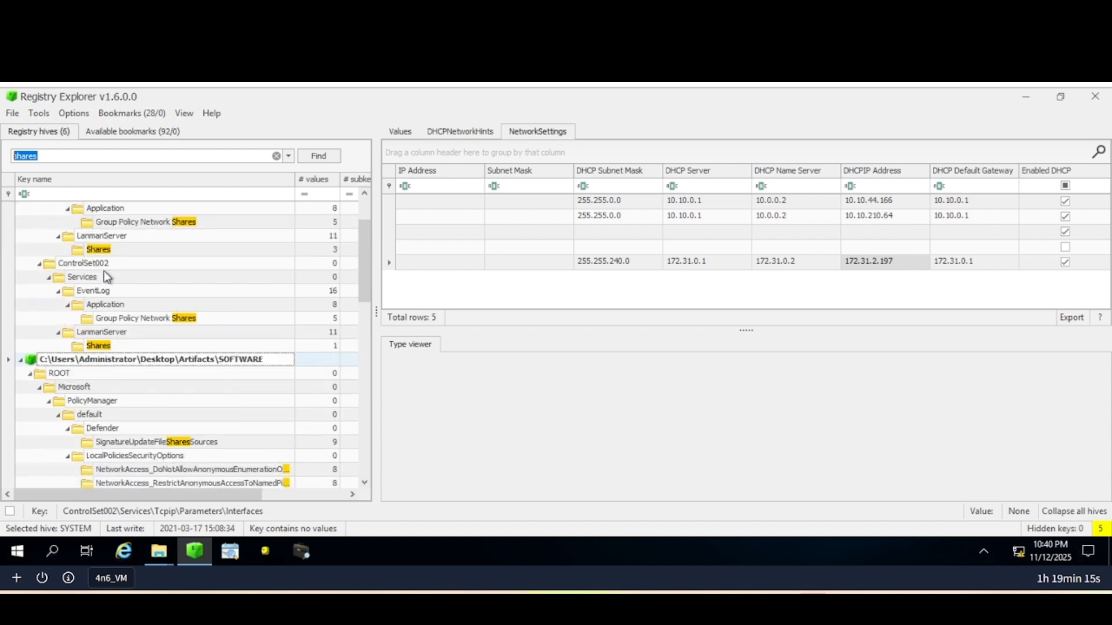
left_click(100, 346)
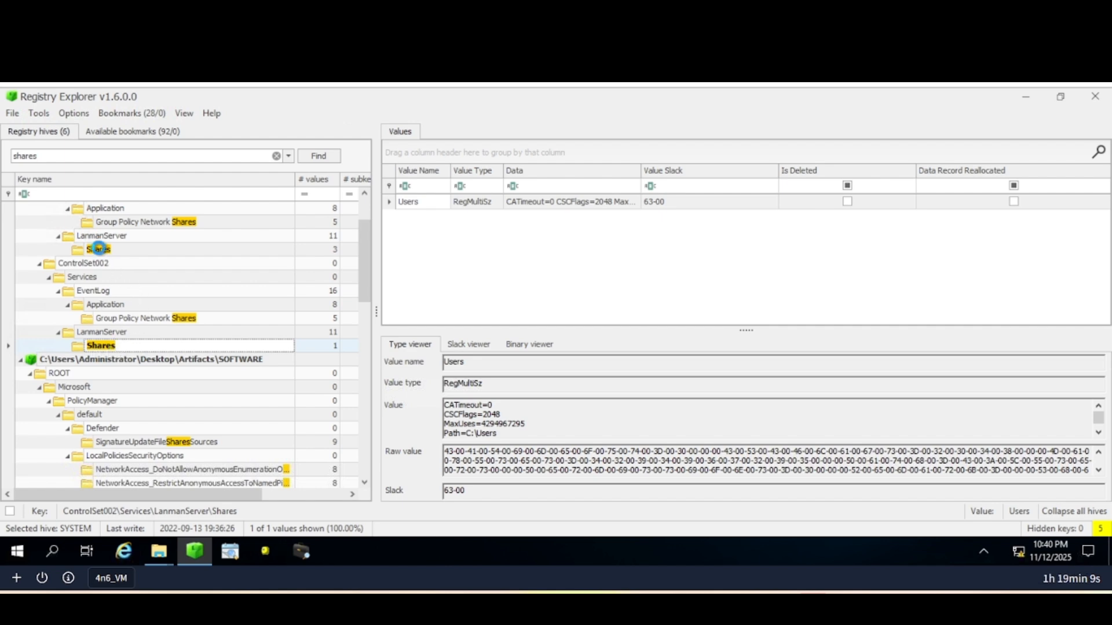
left_click(100, 251)
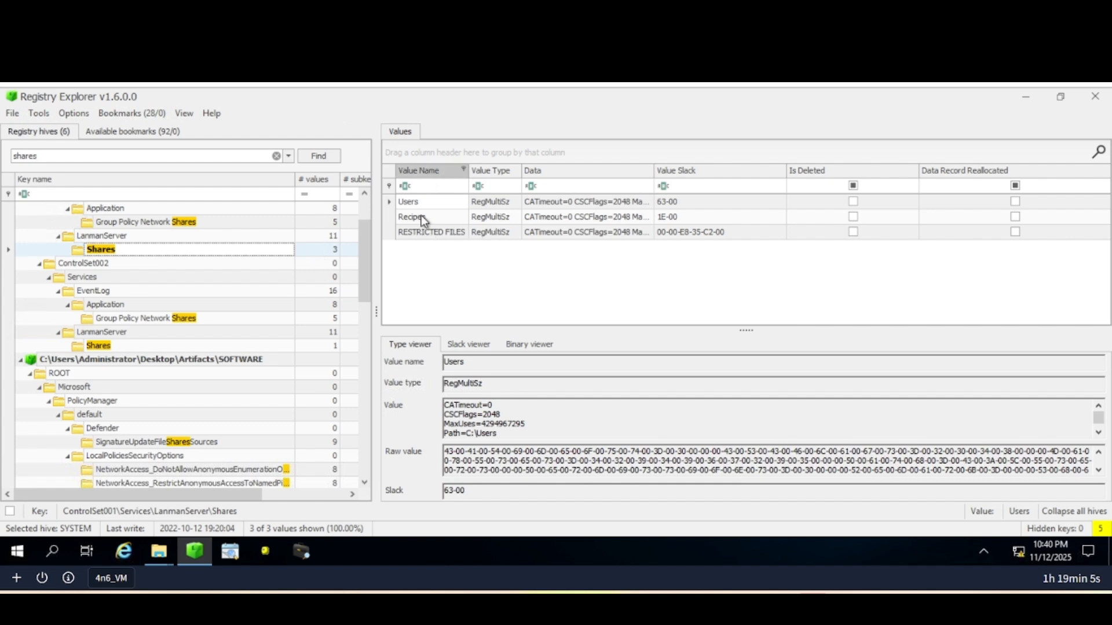
left_click(426, 231)
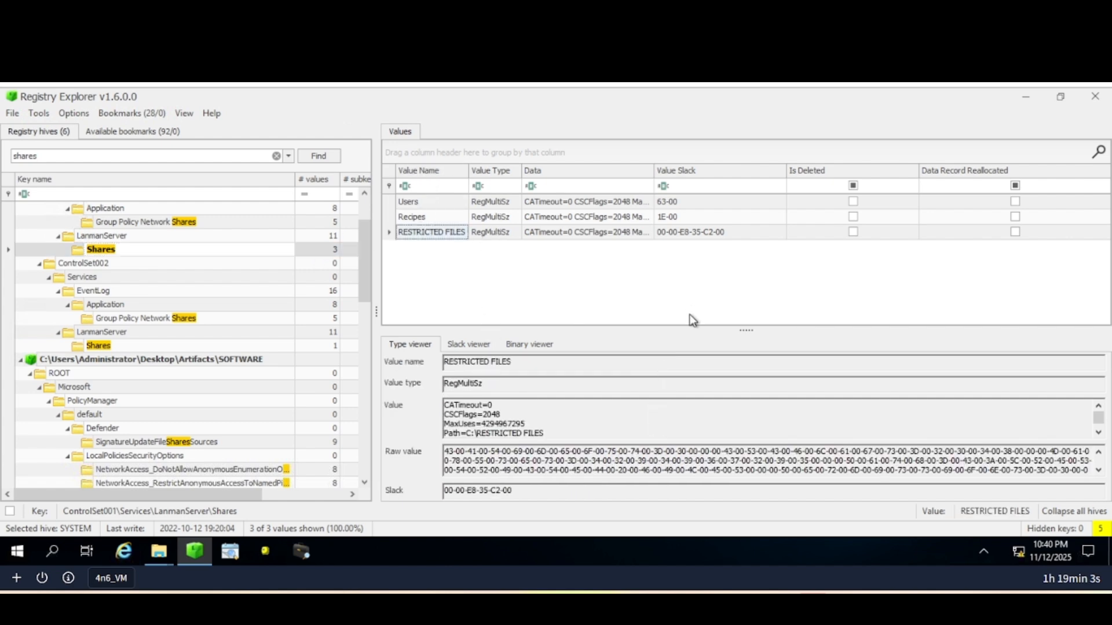
left_click_drag(734, 325, 736, 256)
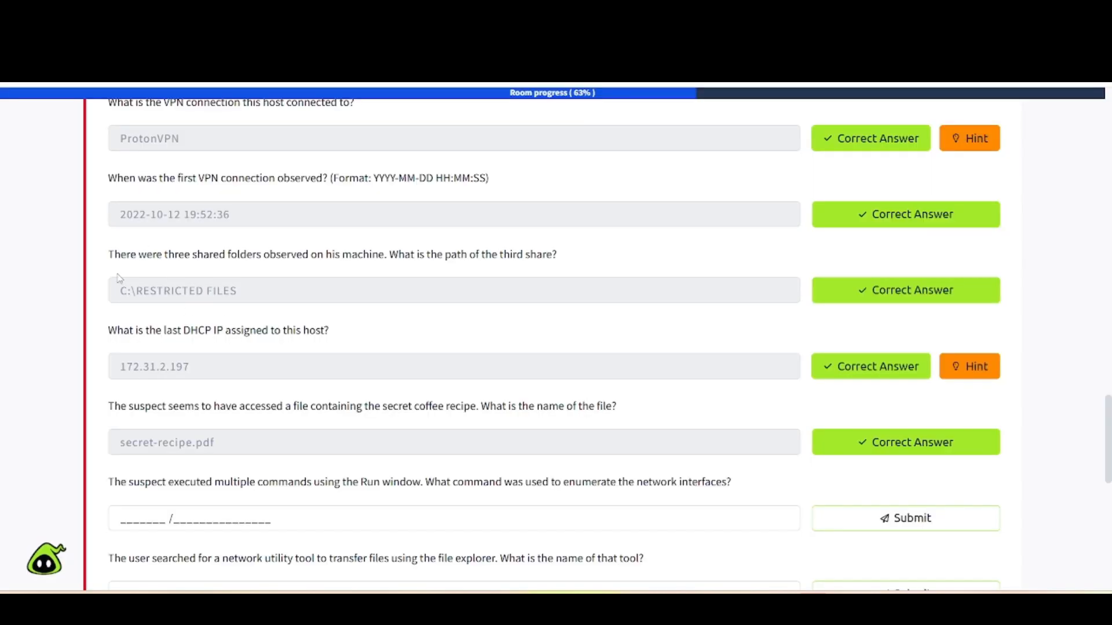
Scroll through the quiz questions, then filter Registry Explorer's keys by 'run'.
scroll(286, 316, "down", 3)
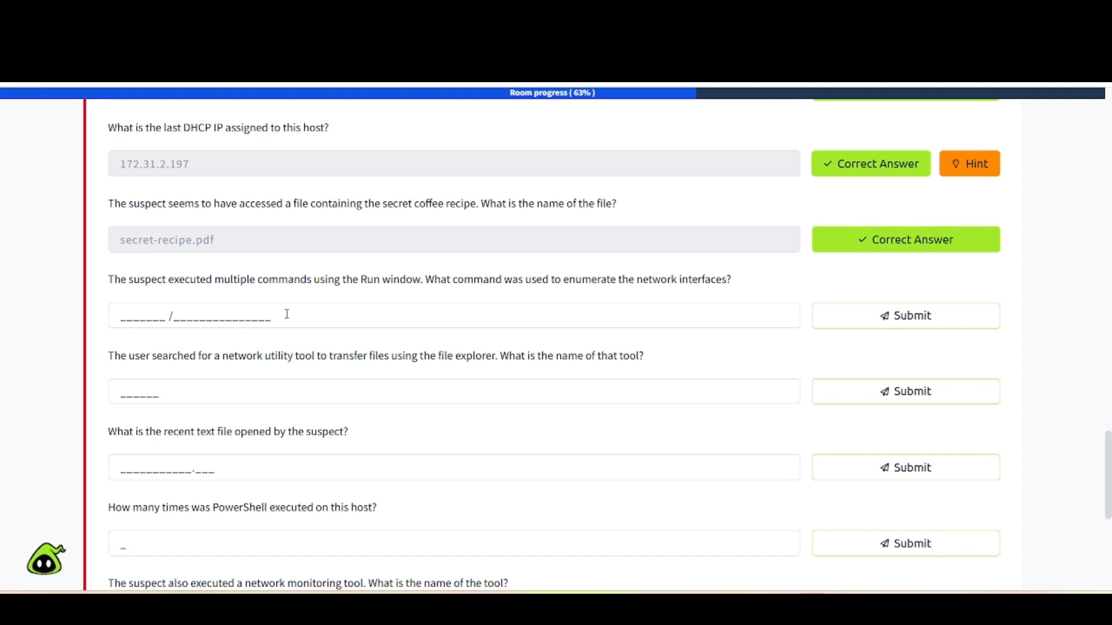
scroll(288, 316, "down", 1)
scroll(195, 244, "down", 2)
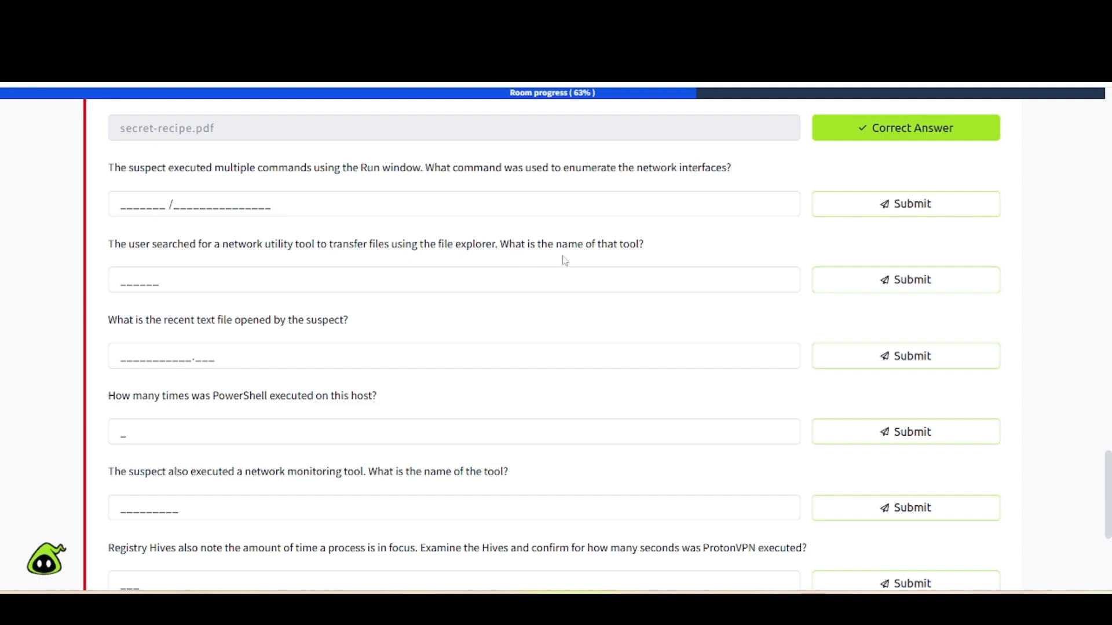
scroll(565, 261, "down", 1)
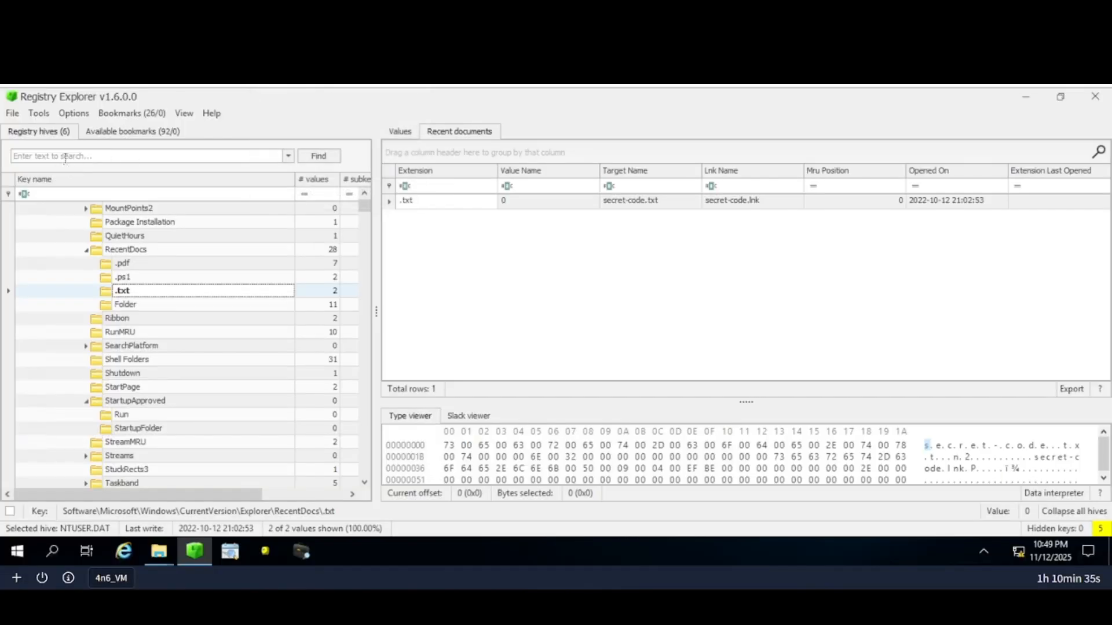
left_click(65, 158)
type("run")
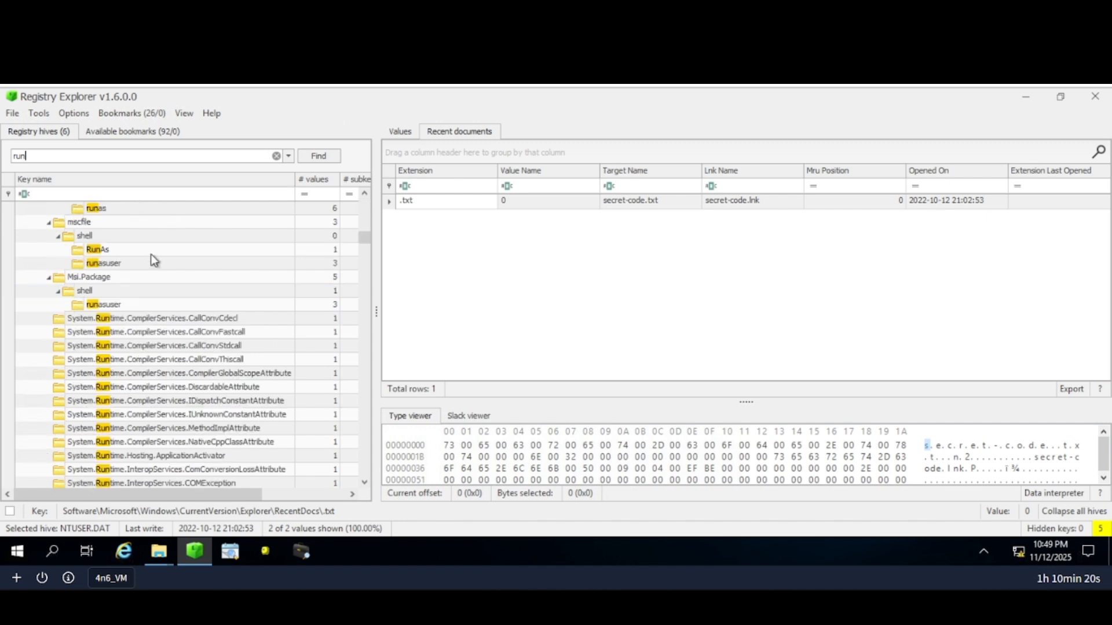
Open the RunMRU key to view its nine run commands, then check the quiz.
scroll(151, 253, "up", 8)
scroll(151, 255, "up", 15)
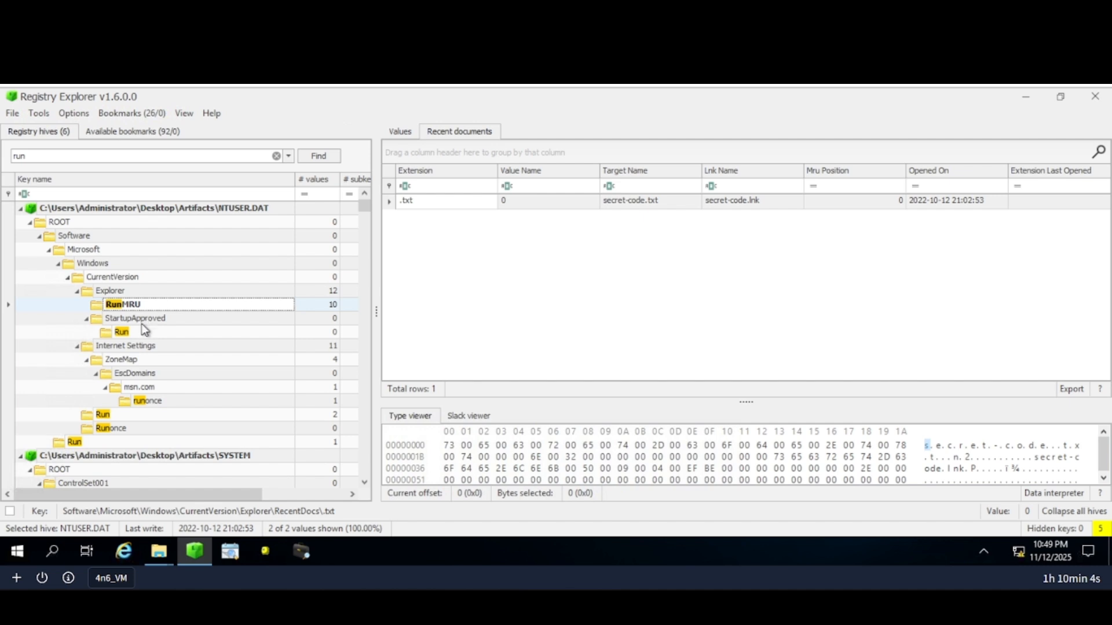
left_click(122, 333)
left_click(126, 308)
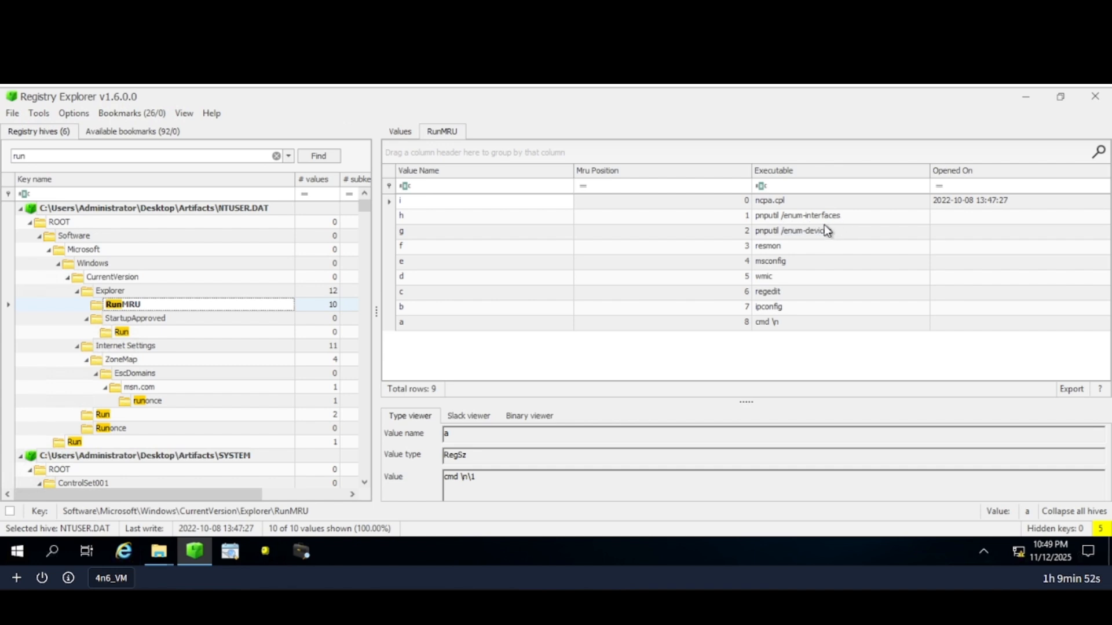
left_click(240, 17)
Delete the 'run' search term to restore the full NTUSER.DAT key tree.
double_click(63, 155)
key("BackSpace")
left_click(311, 158)
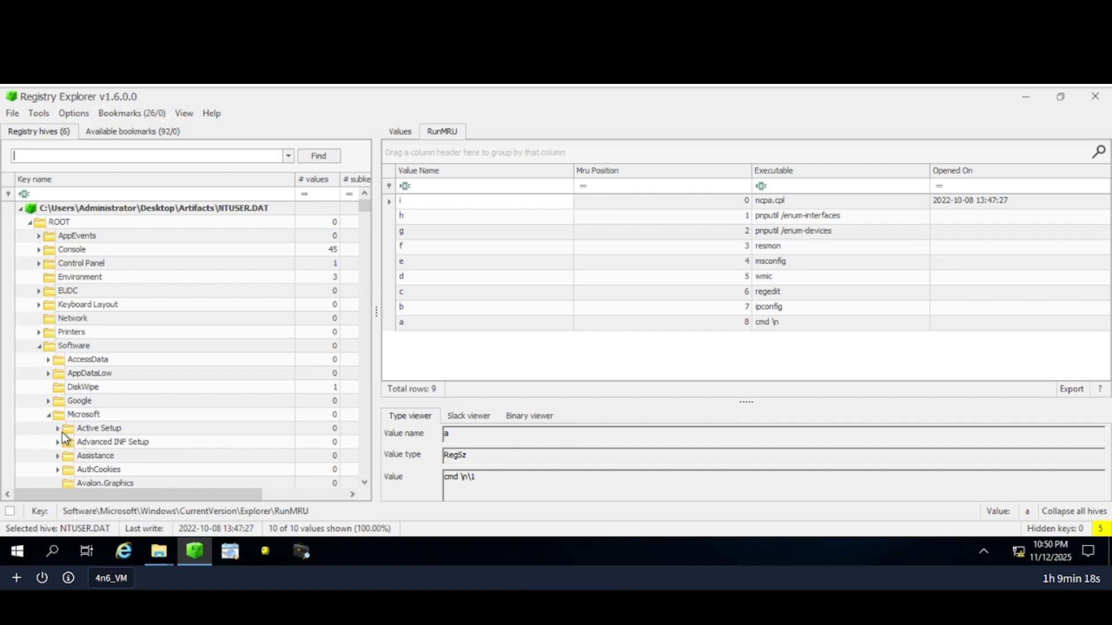
Open the WordWheelQuery key to show searches: secret files, netcat, recipe, recipes.
scroll(116, 367, "down", 3)
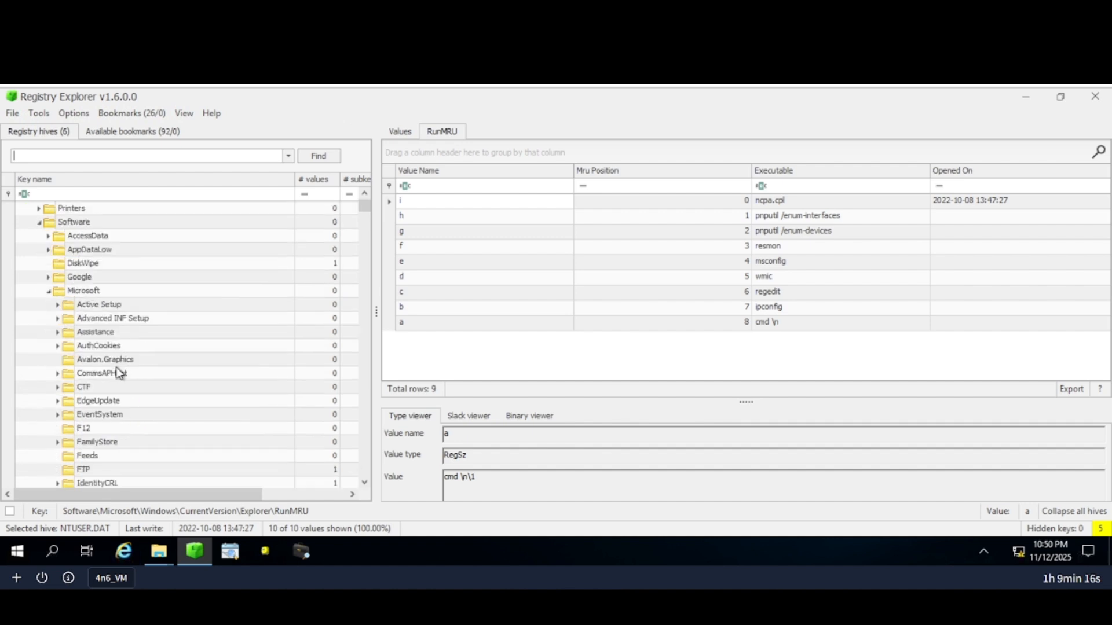
scroll(118, 371, "down", 8)
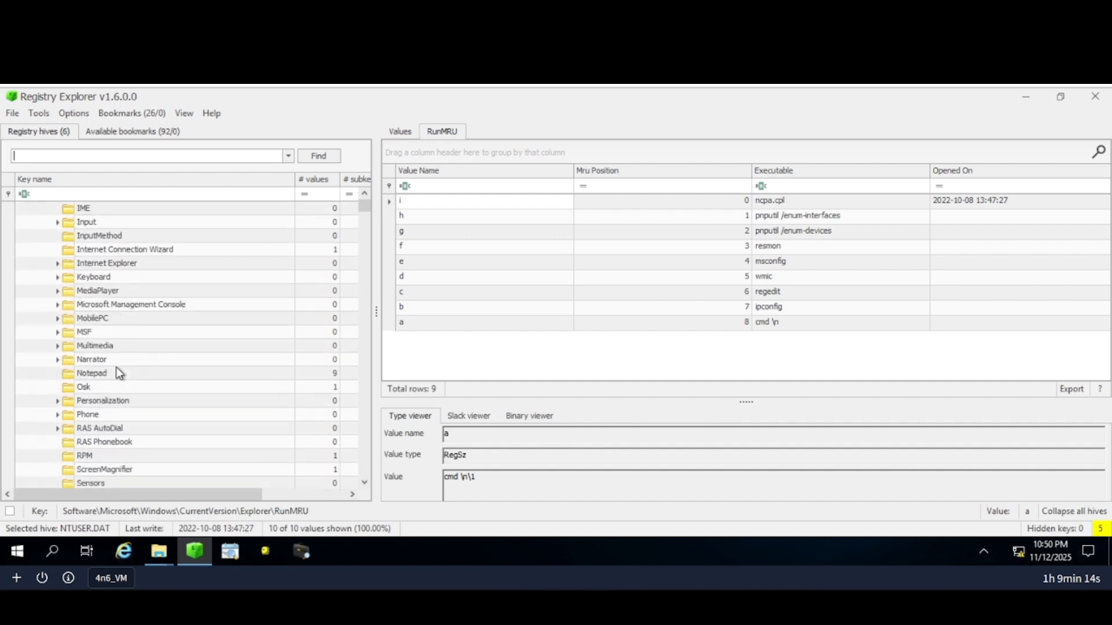
scroll(116, 367, "down", 1)
scroll(116, 367, "down", 3)
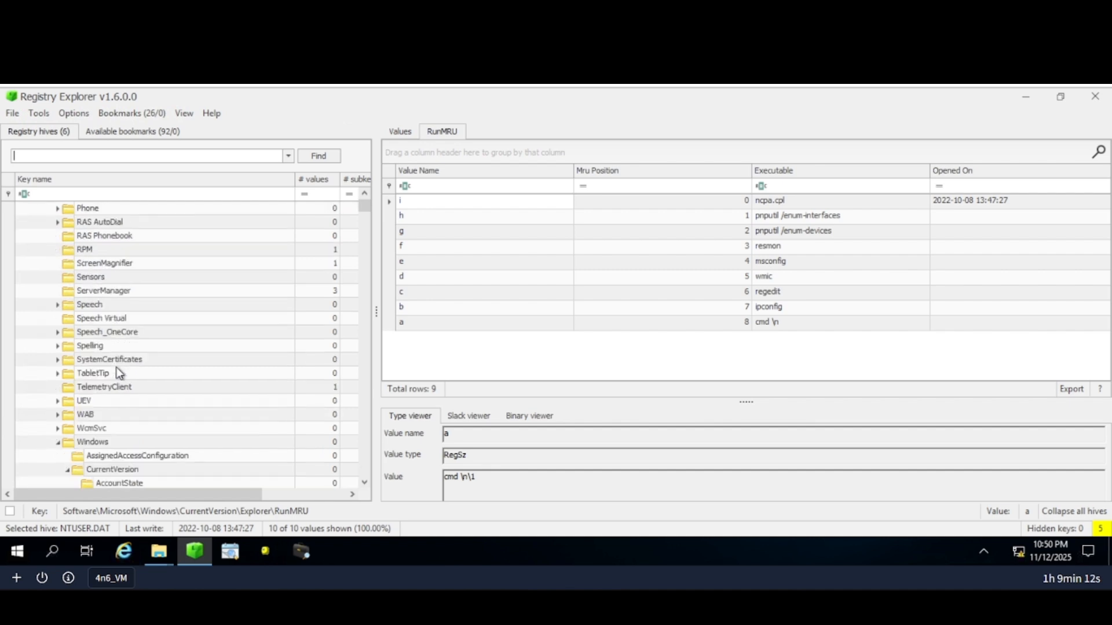
scroll(133, 427, "down", 2)
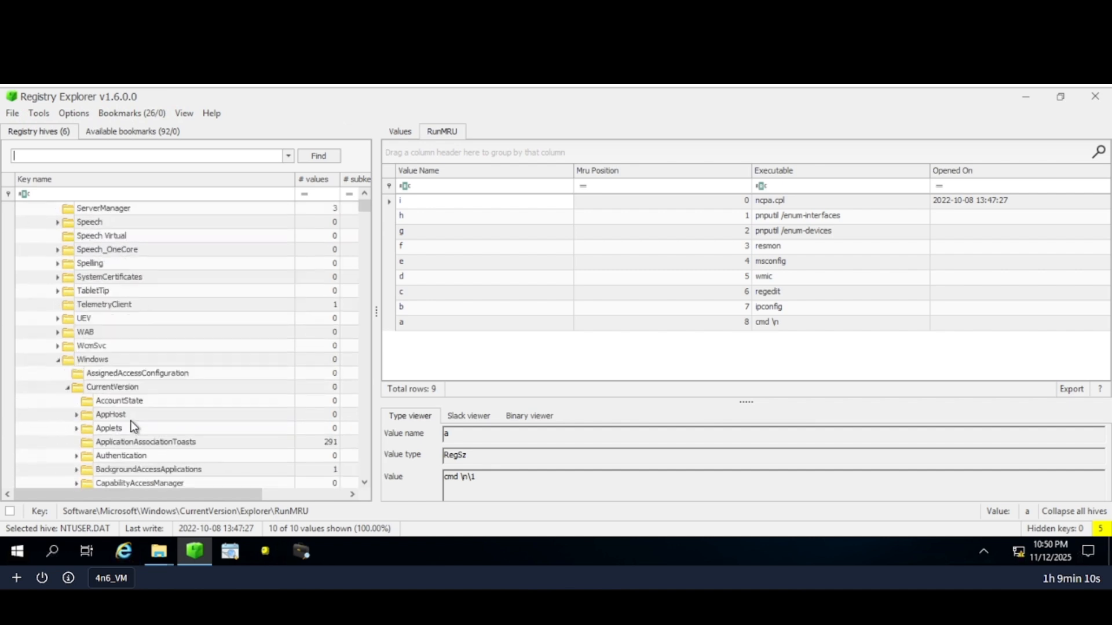
scroll(134, 427, "down", 3)
scroll(131, 425, "down", 4)
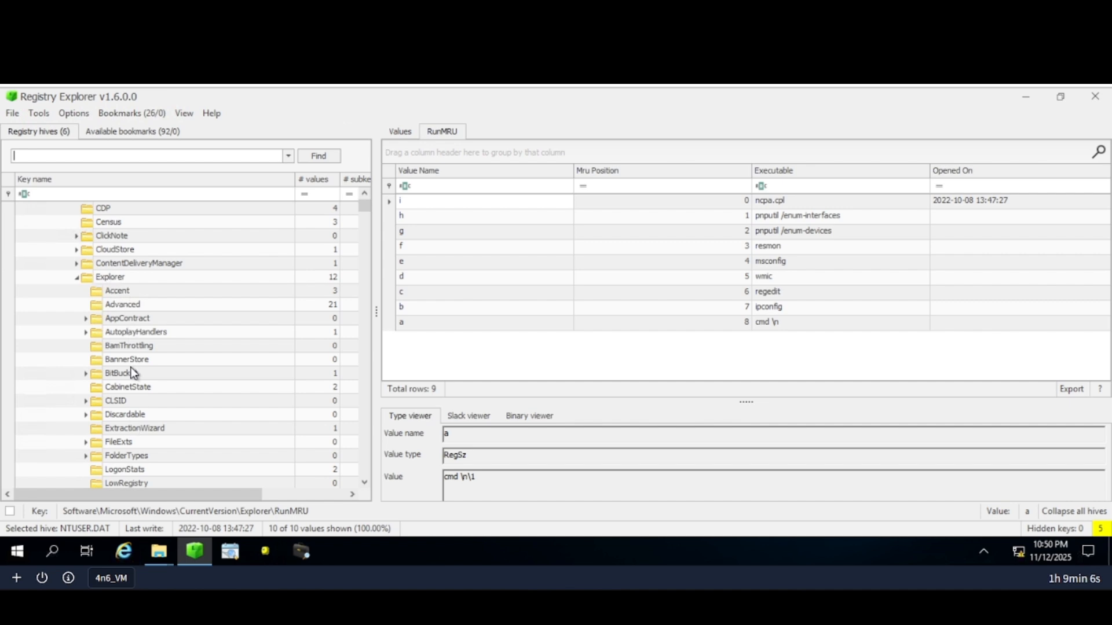
scroll(141, 366, "down", 4)
scroll(145, 370, "down", 1)
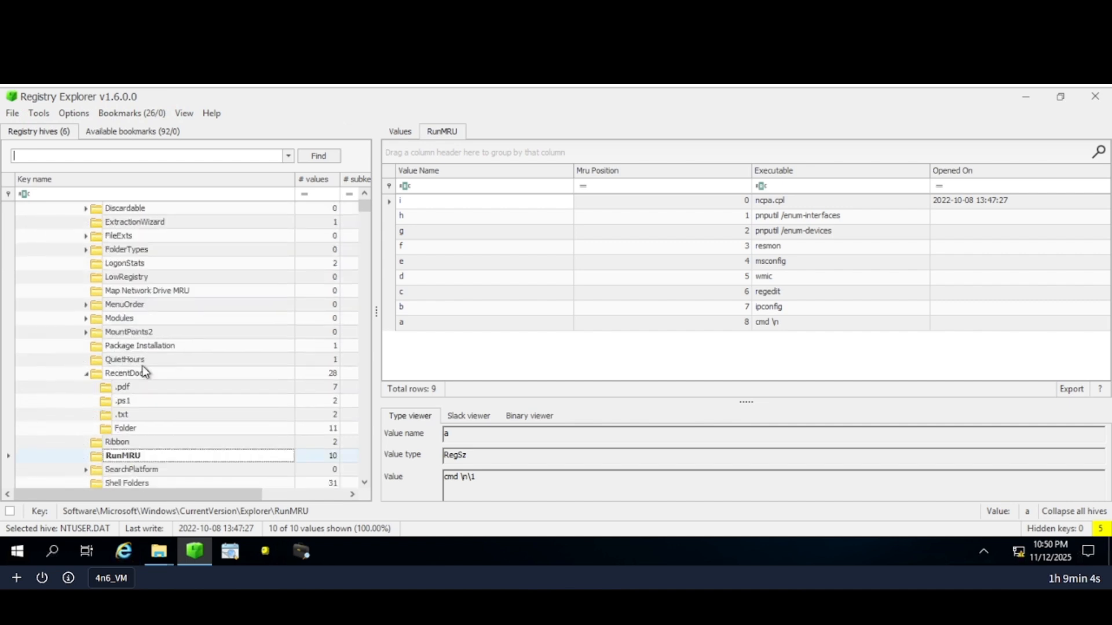
scroll(144, 371, "down", 1)
scroll(142, 366, "down", 3)
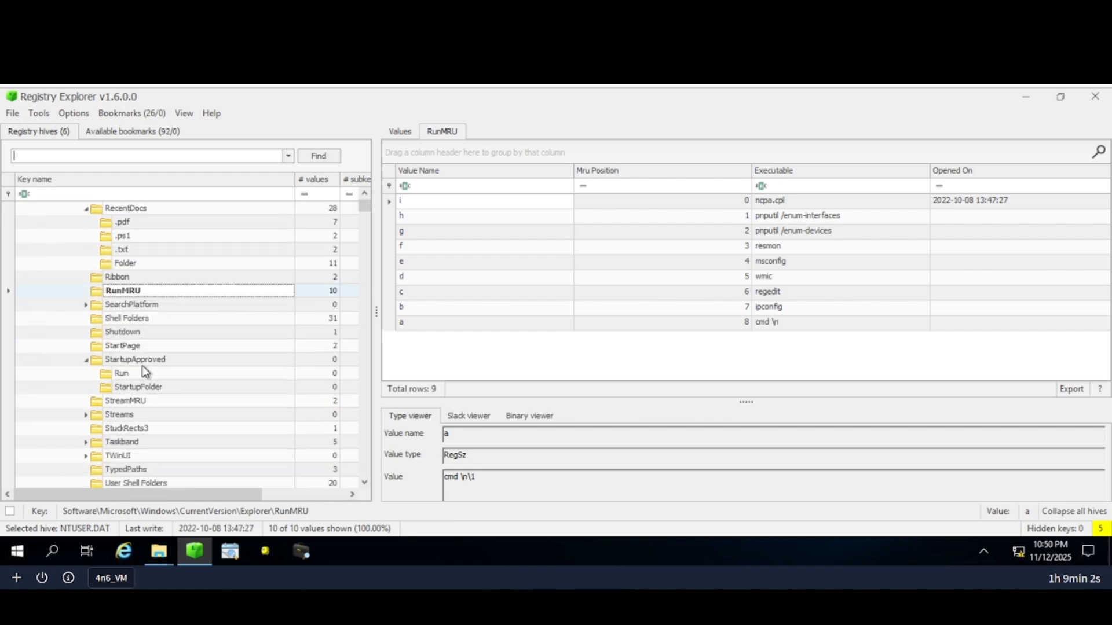
scroll(141, 366, "up", 2)
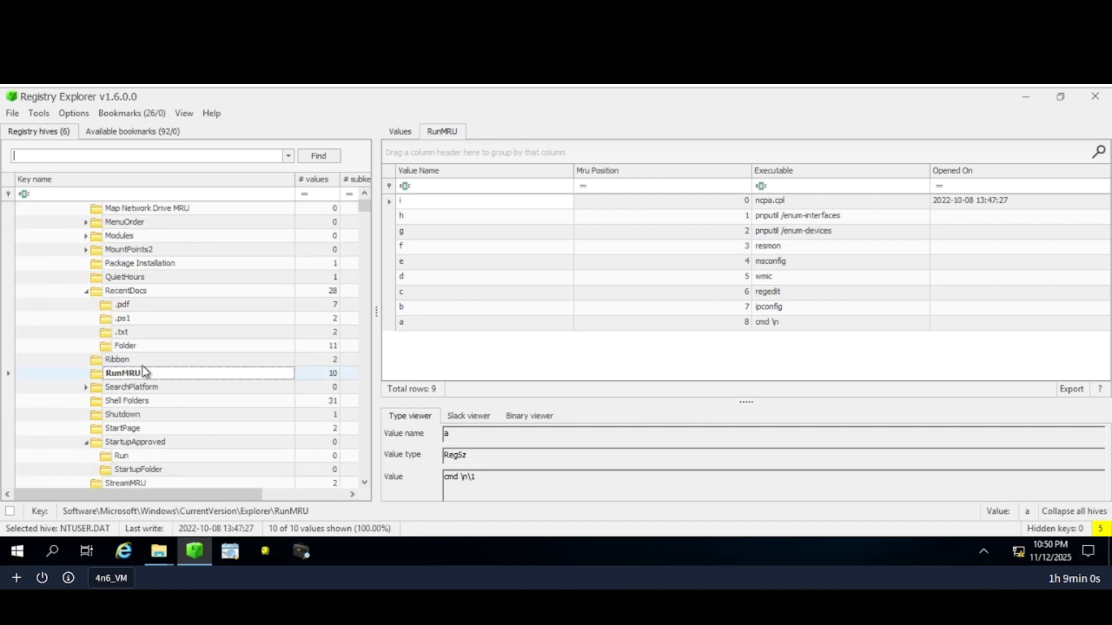
scroll(145, 371, "down", 3)
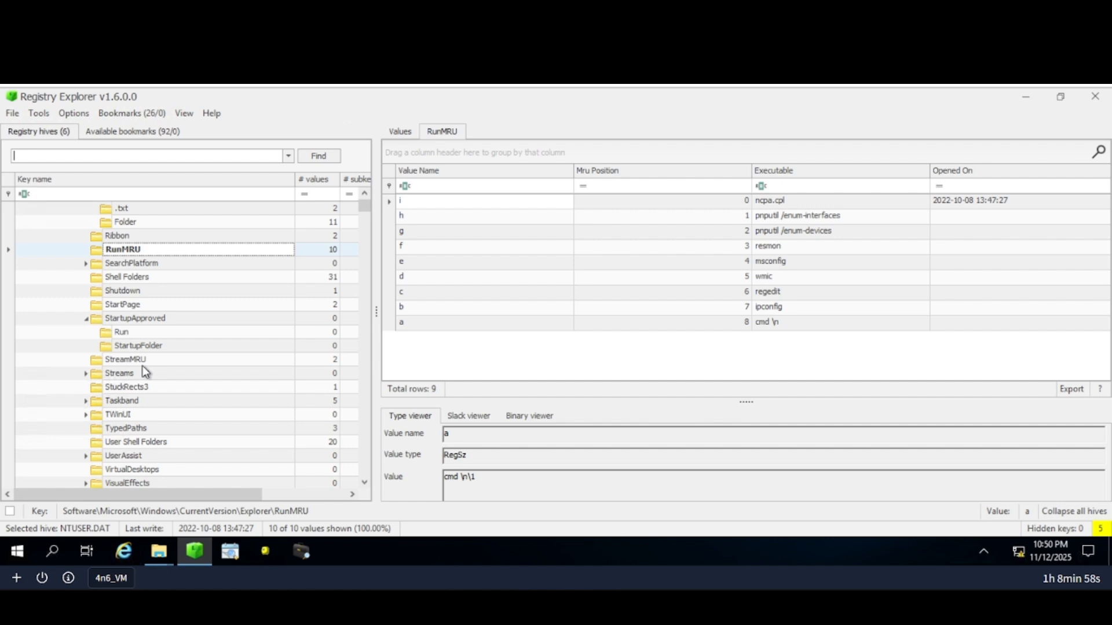
scroll(145, 371, "down", 2)
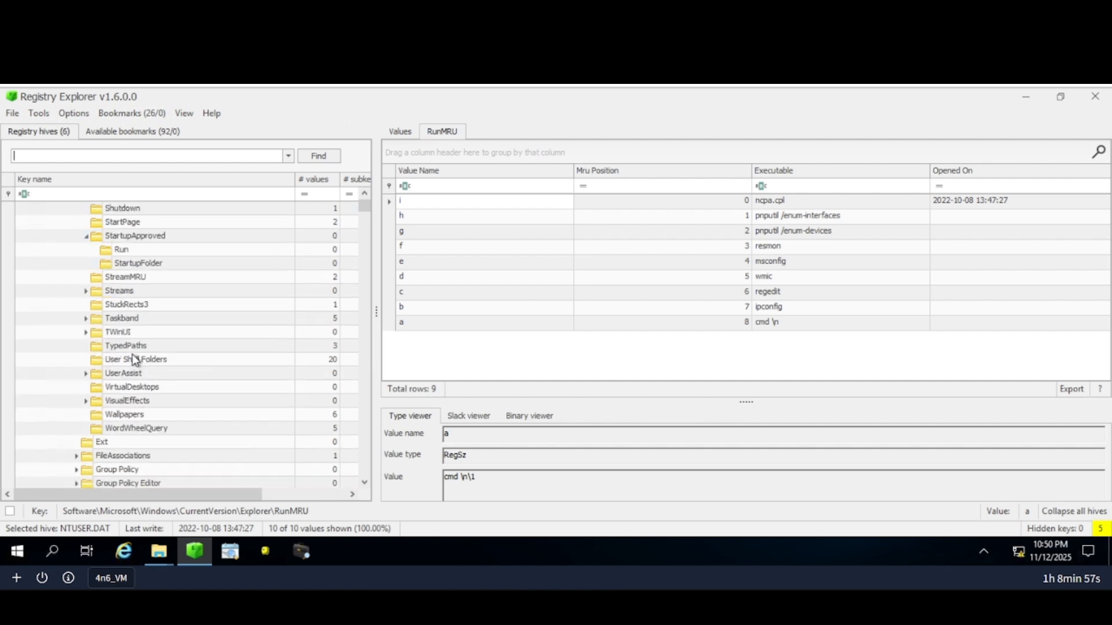
left_click(143, 428)
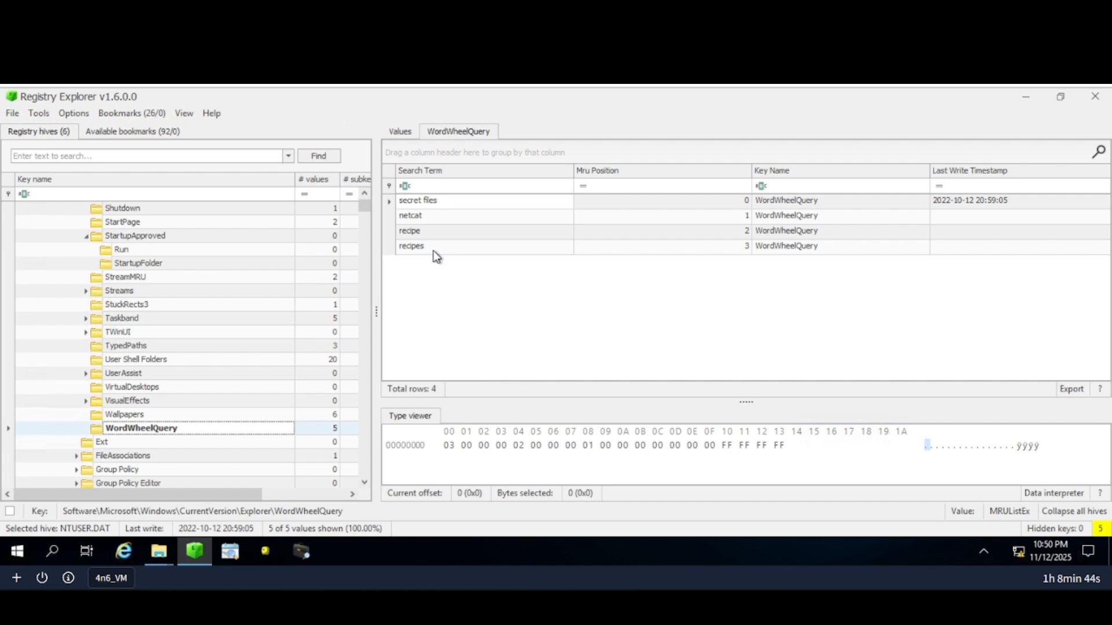
left_click(409, 217)
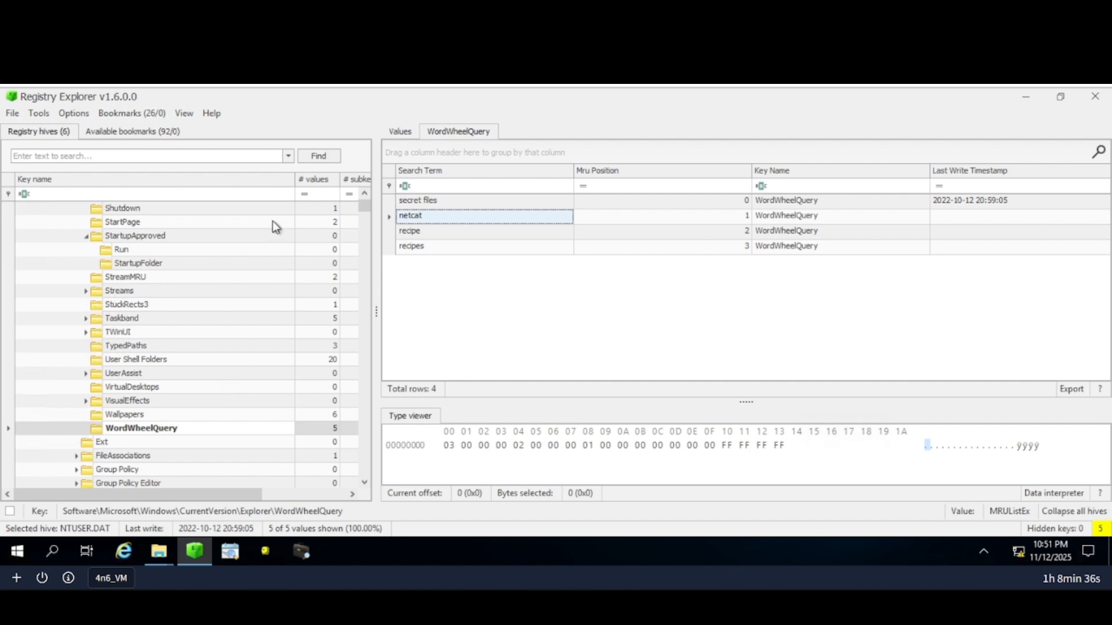
left_click(275, 12)
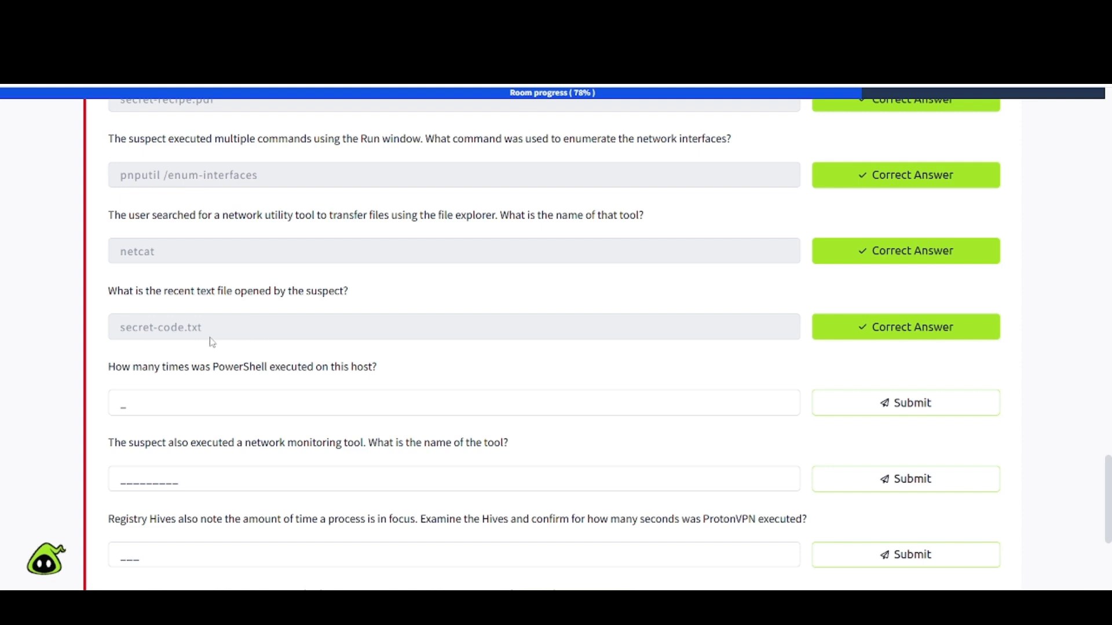
left_click(279, 18)
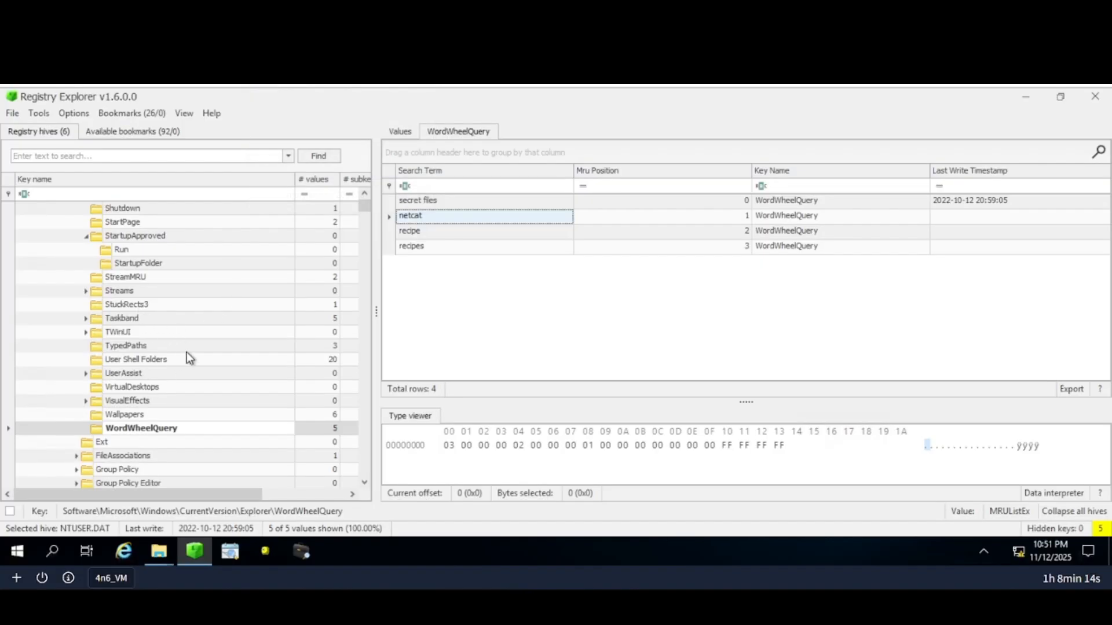
Check RecentDocs' .pdf, .ps1 and .txt subkeys to find secret-code.txt, then return to the quiz.
scroll(187, 352, "up", 3)
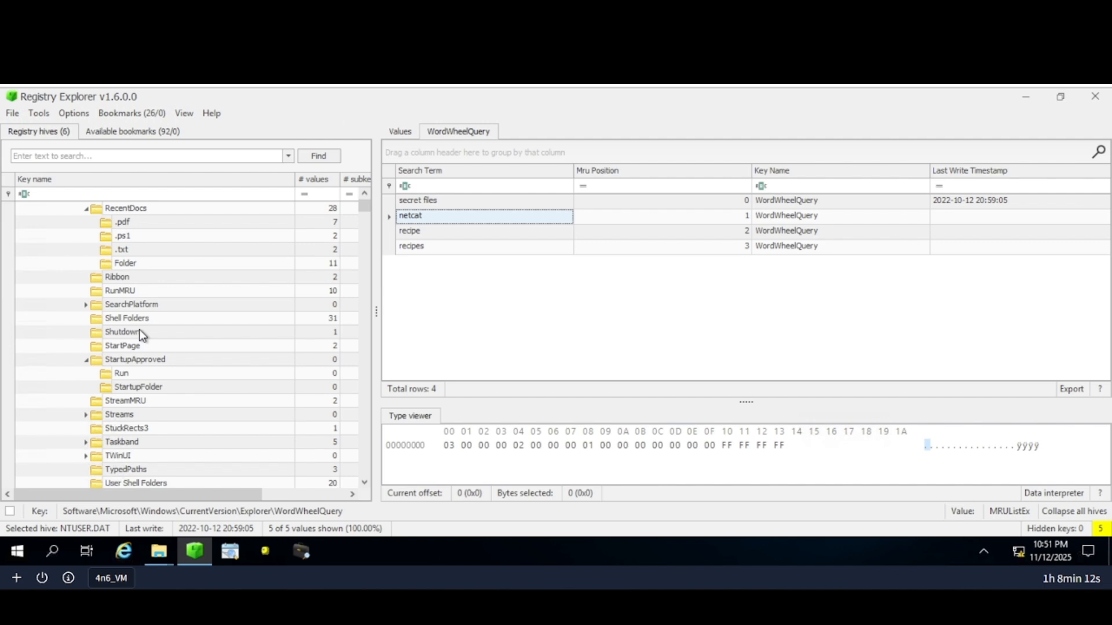
scroll(142, 307, "up", 2)
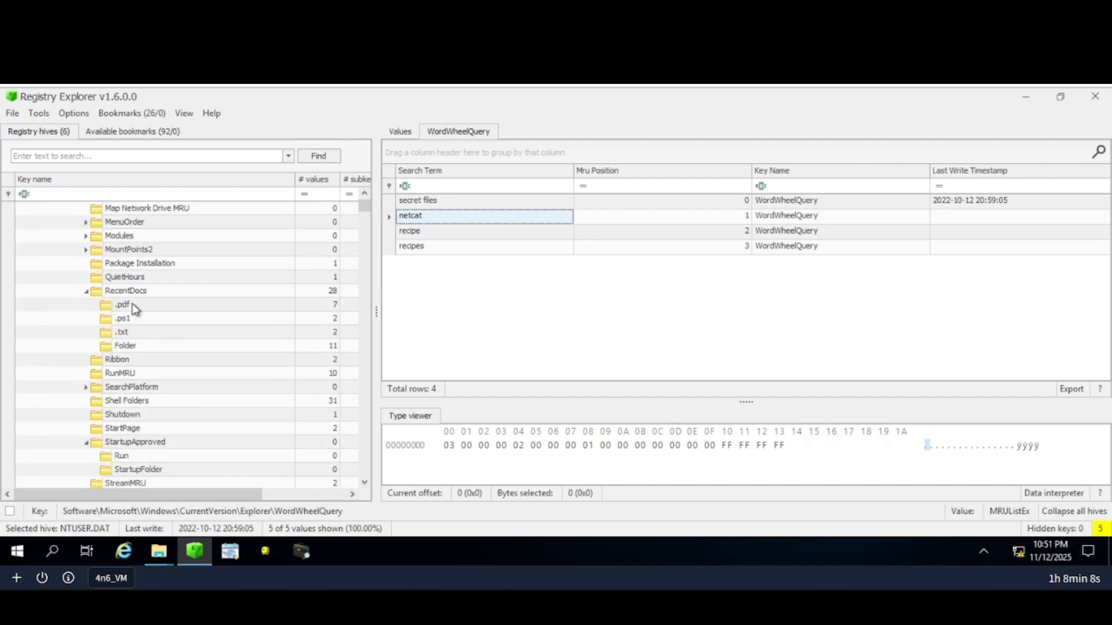
left_click(132, 304)
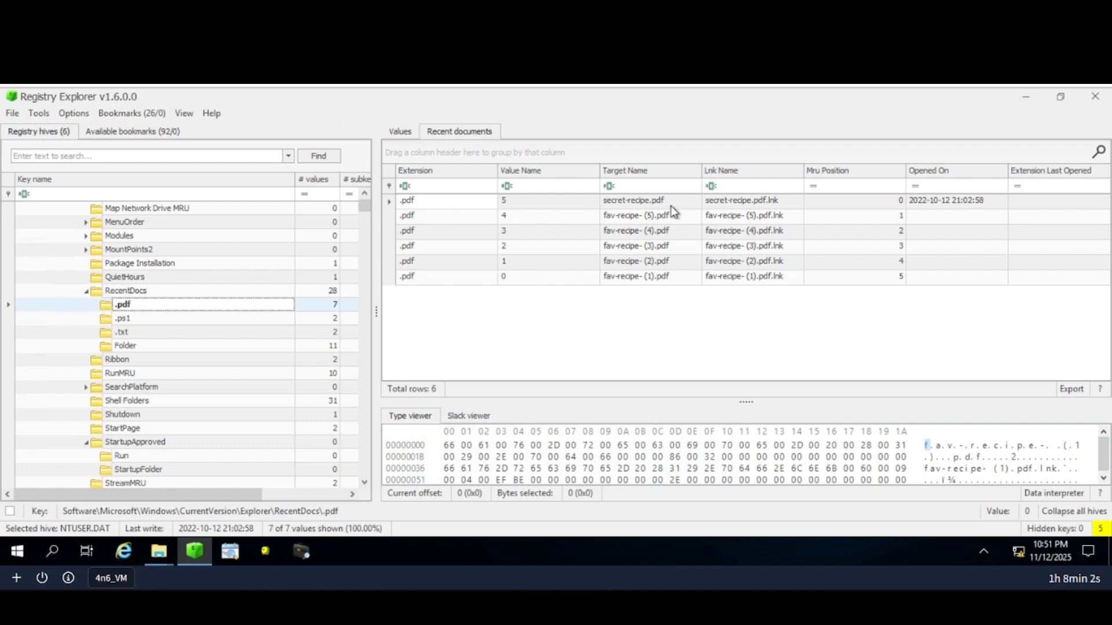
left_click(162, 318)
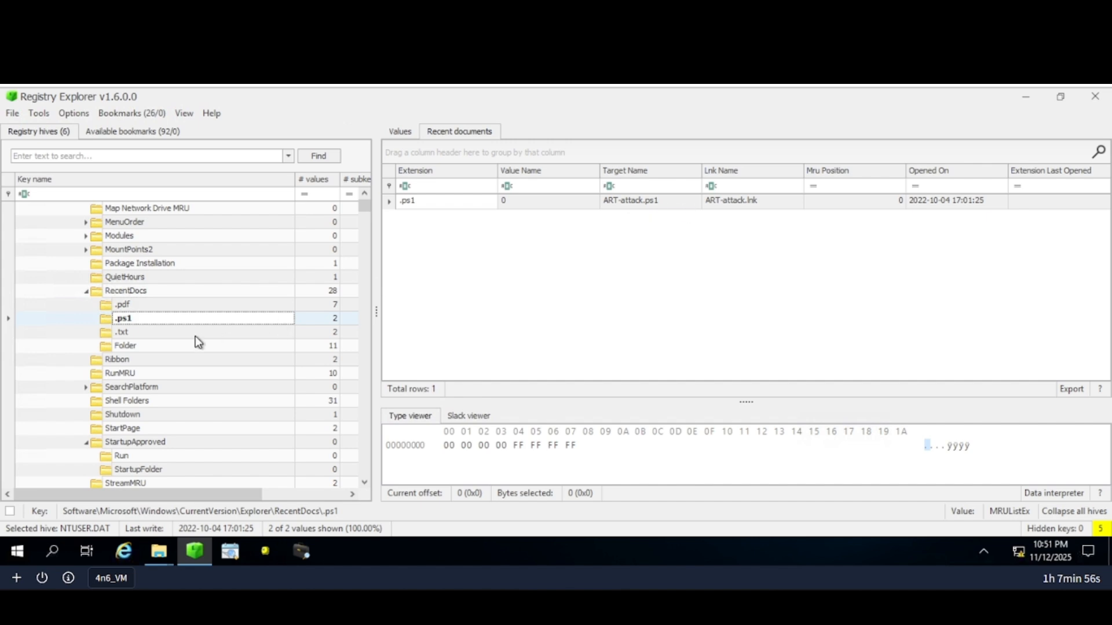
left_click(168, 334)
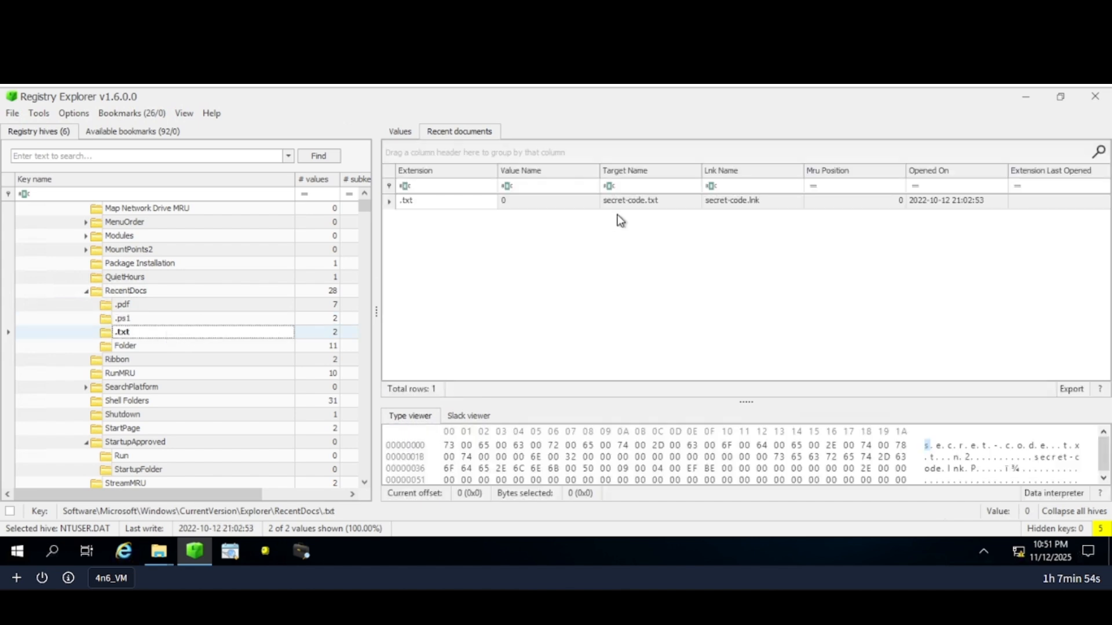
left_click(628, 207)
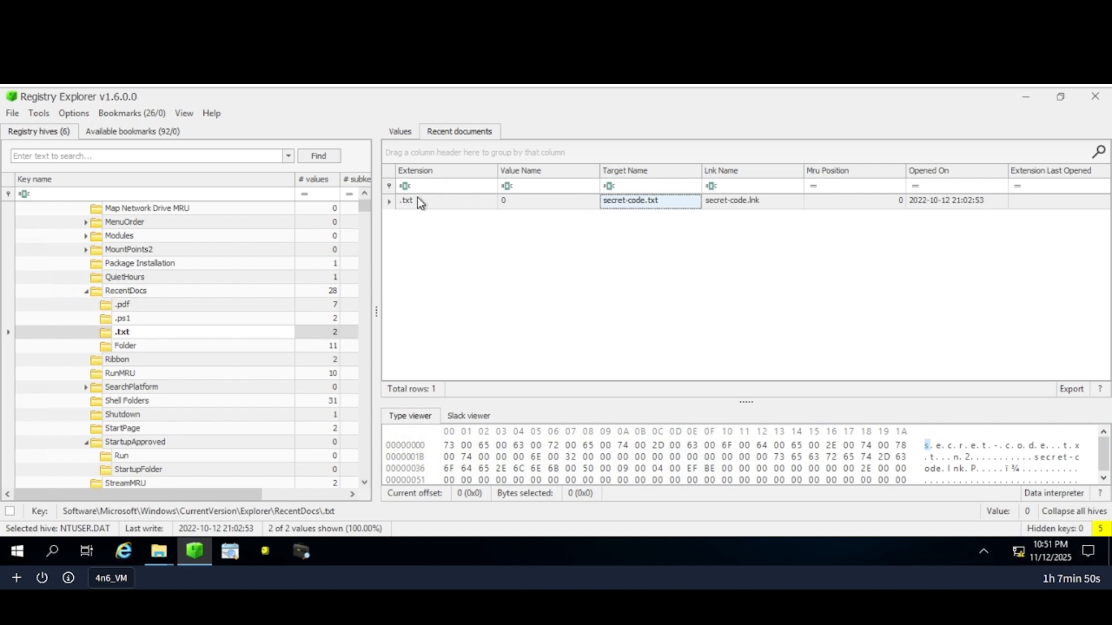
left_click(438, 207)
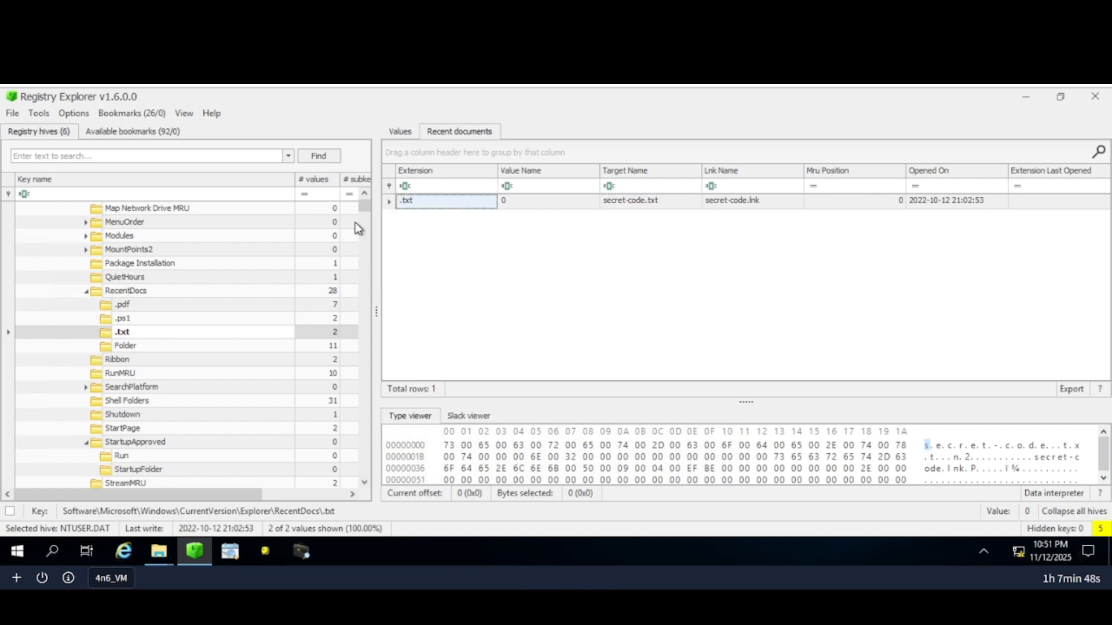
left_click(220, 14)
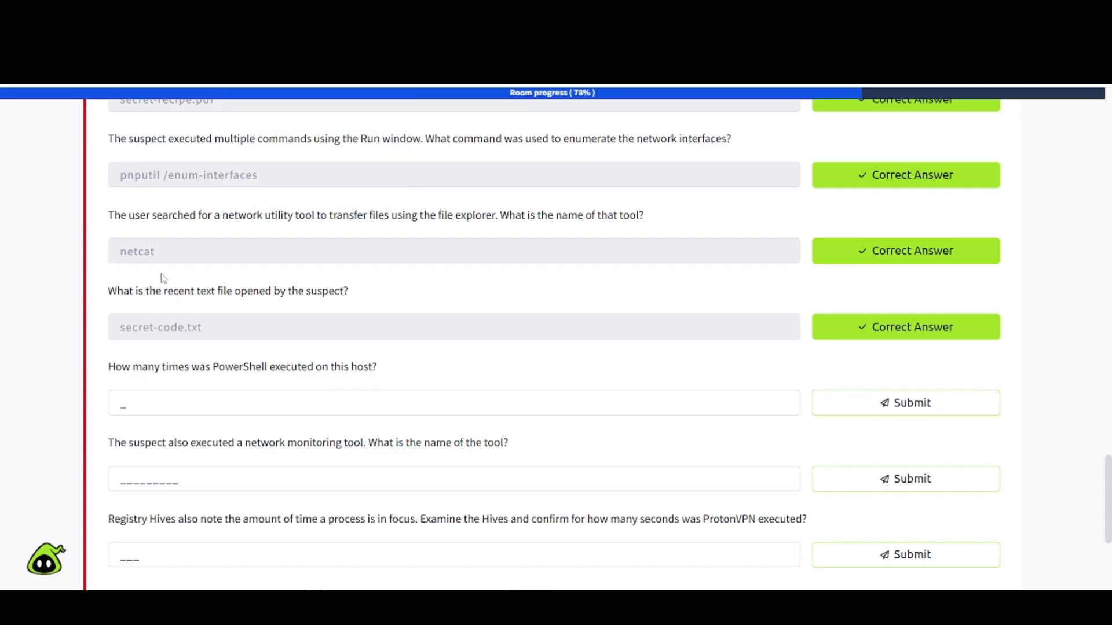
Review the remaining quiz questions and filter the registry key tree by 'powershell'.
scroll(171, 394, "down", 3)
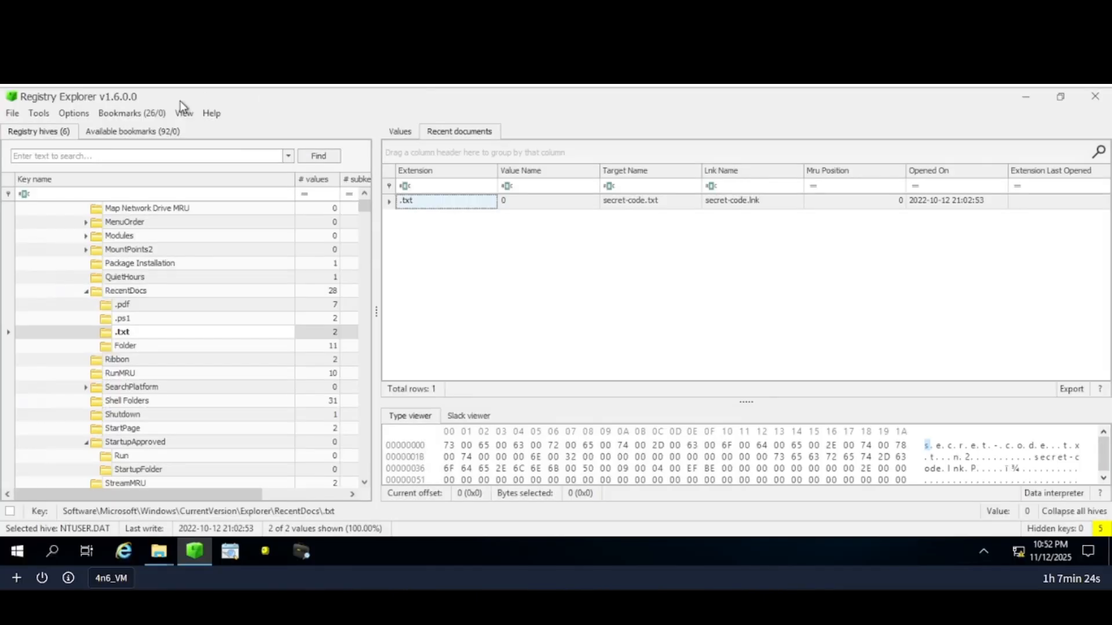
left_click(143, 156)
type("powershell")
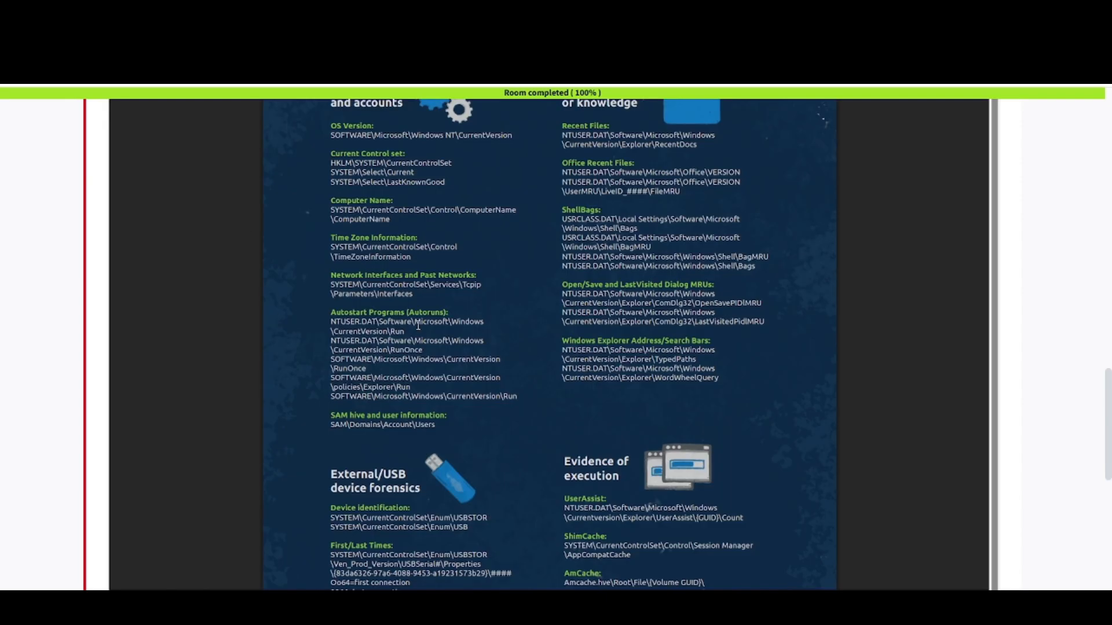
scroll(418, 326, "up", 1)
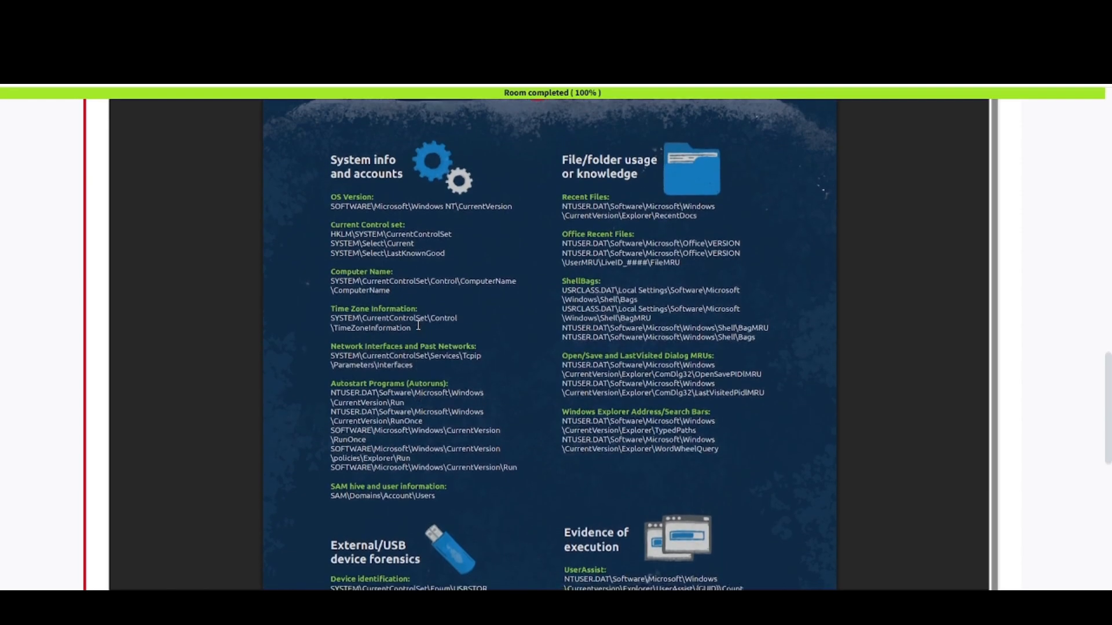
scroll(418, 326, "down", 4)
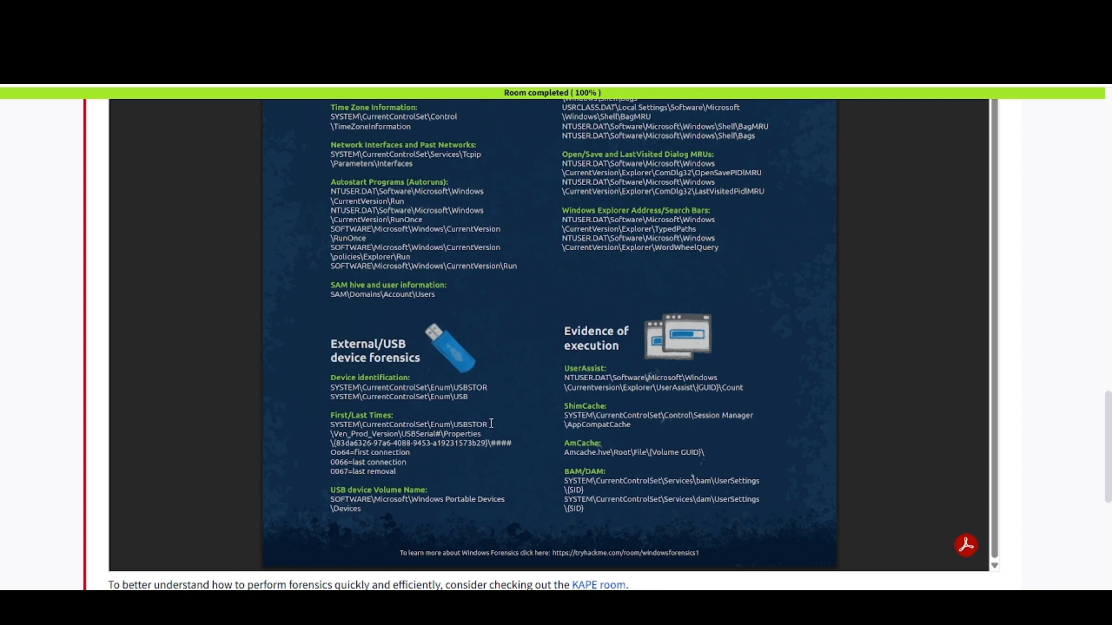
scroll(491, 424, "up", 1)
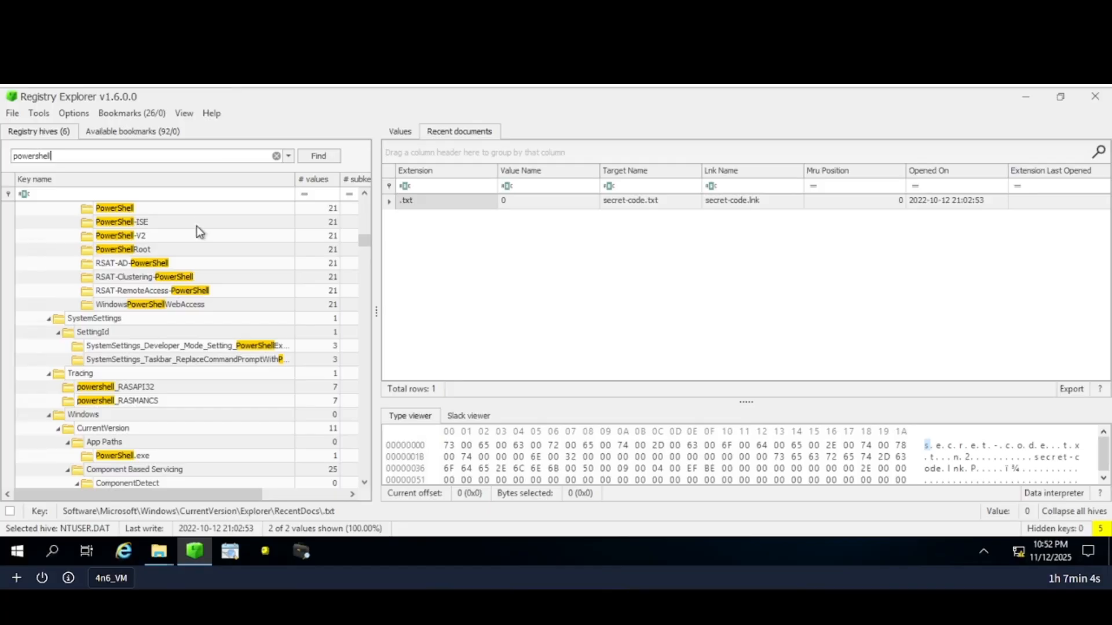
View the Windows PowerShell event-log key values under ControlSet002, then ControlSet001.
scroll(166, 321, "up", 5)
scroll(166, 321, "up", 8)
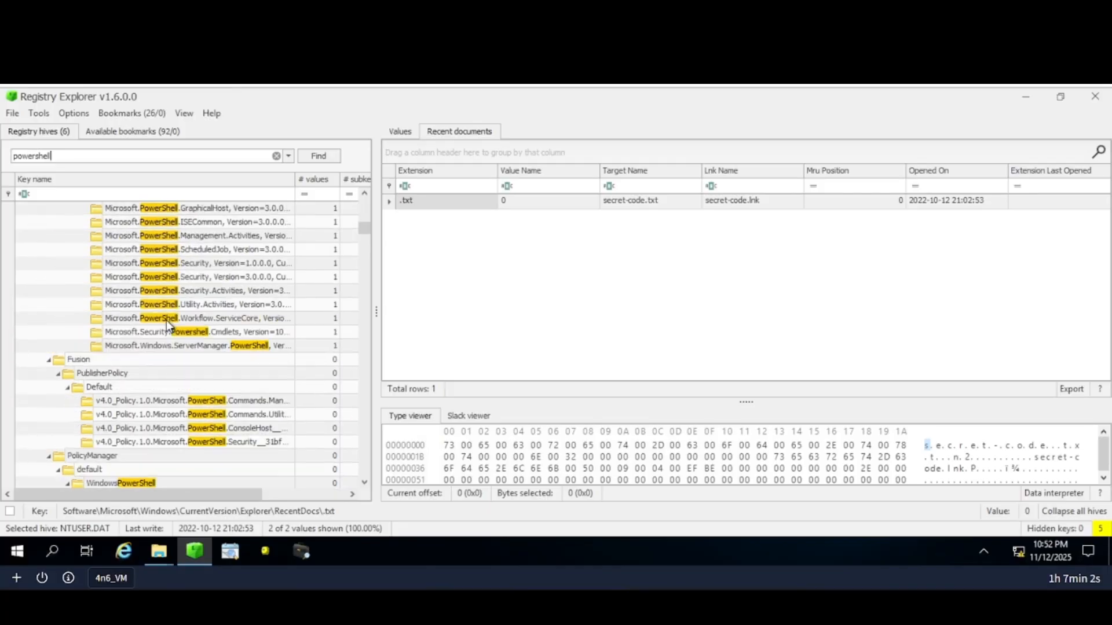
scroll(166, 321, "up", 3)
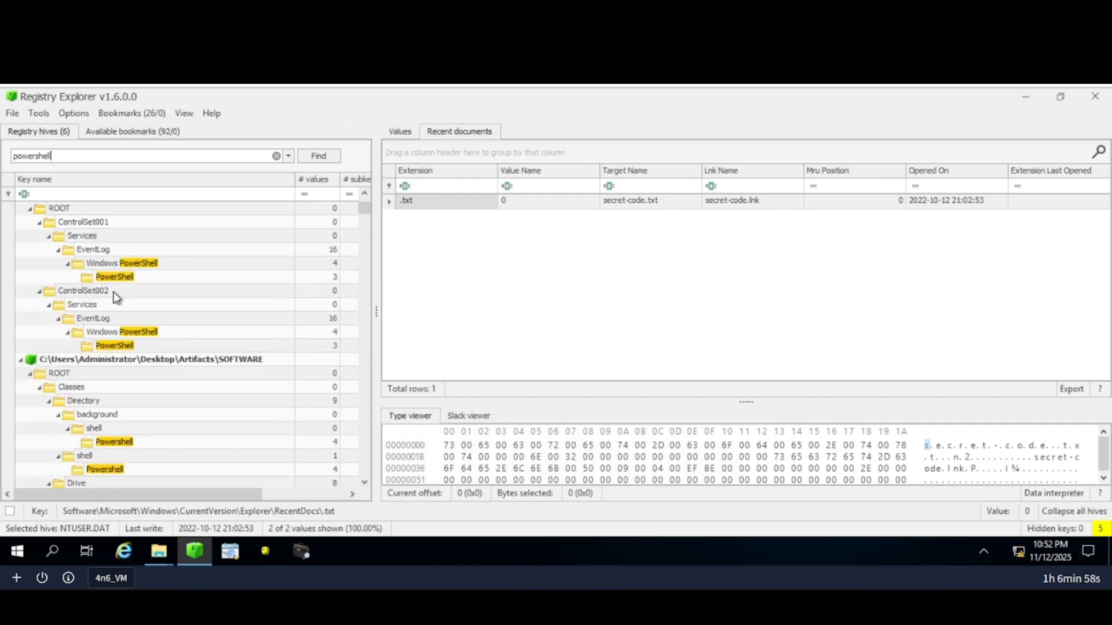
left_click(120, 345)
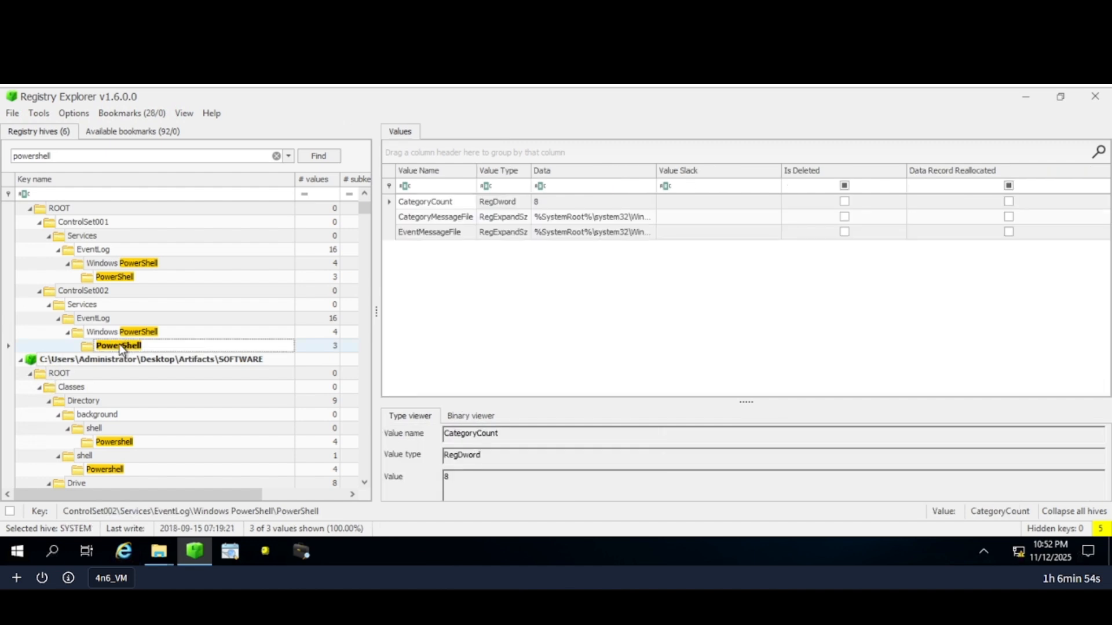
left_click(116, 276)
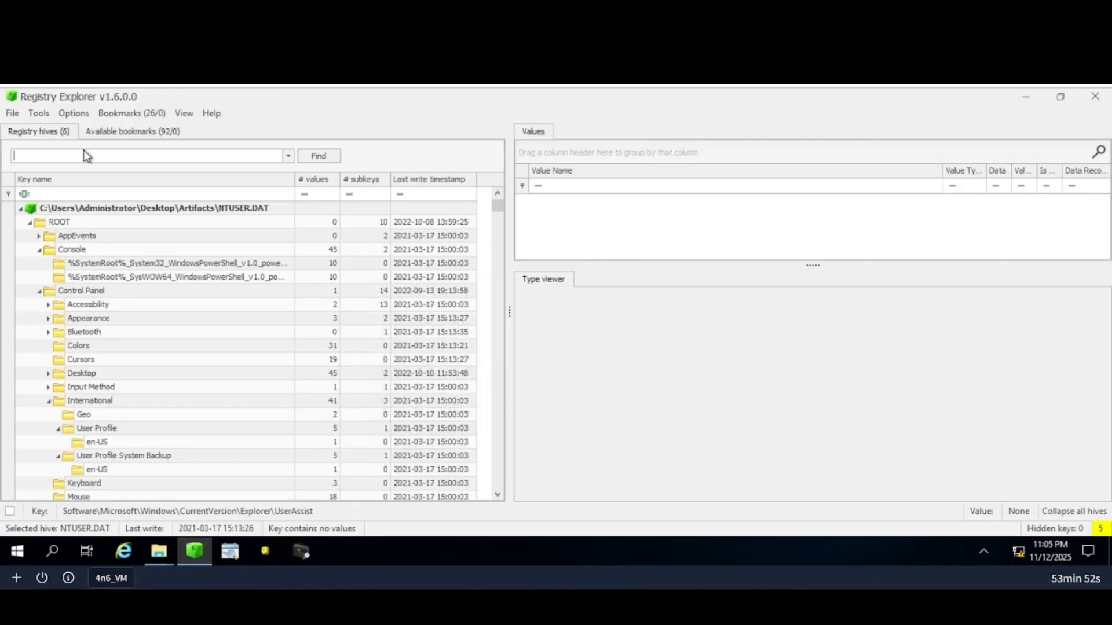
Search the key tree for 'UserAssist', then clear the search term.
type("User")
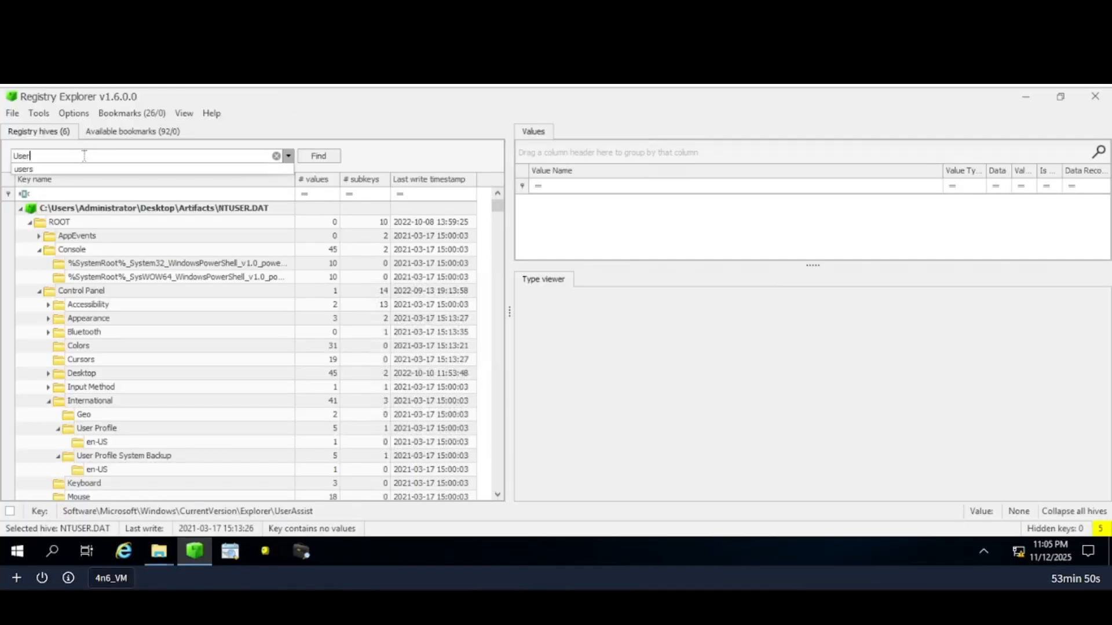
type("Assist")
key("Return")
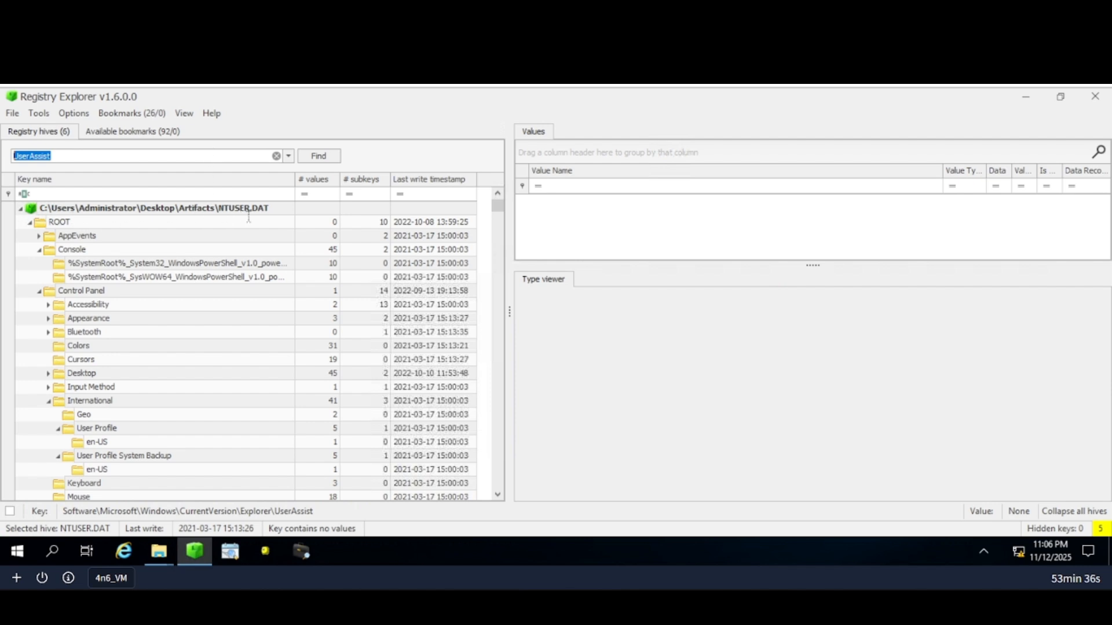
key("Return")
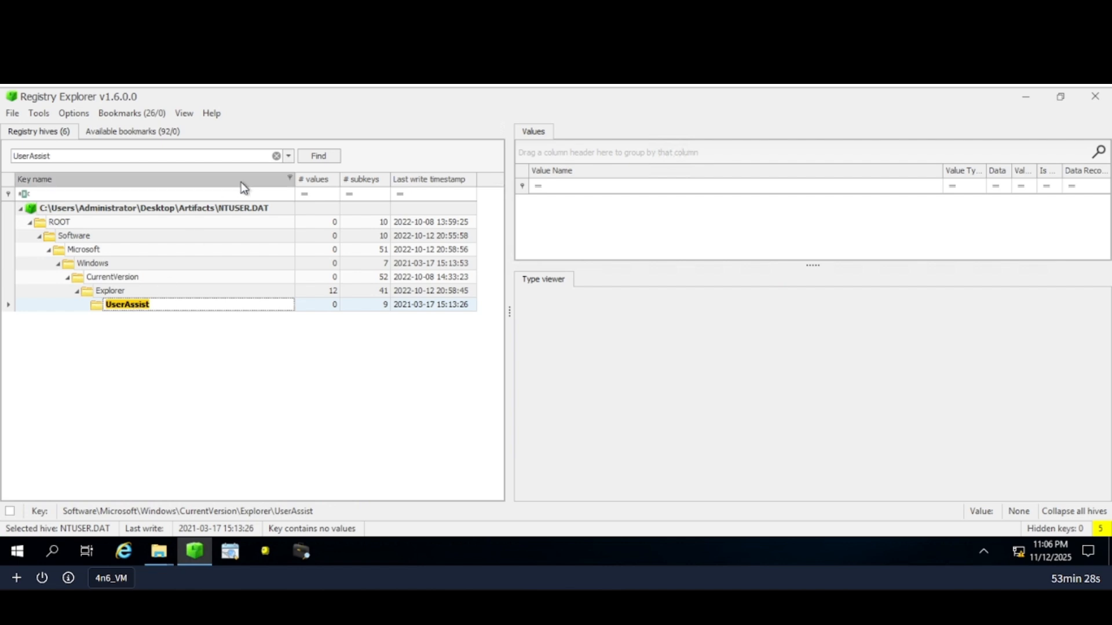
left_click(277, 160)
key("BackSpace")
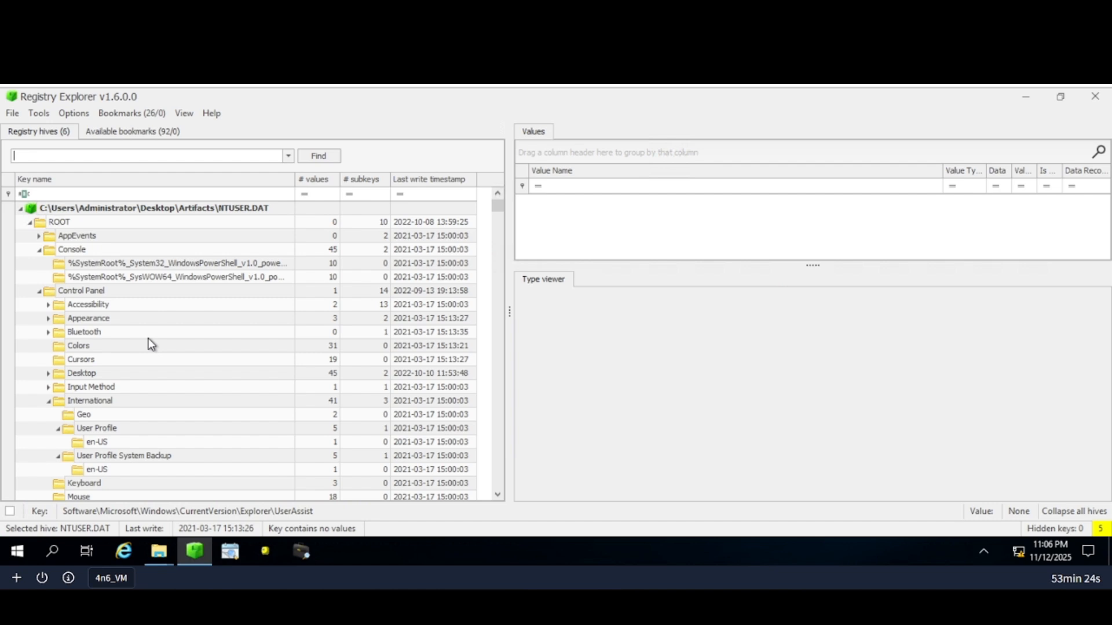
Expand NTUSER.DAT's ROOT and navigate down to open a UserAssist Count key.
left_click(38, 290)
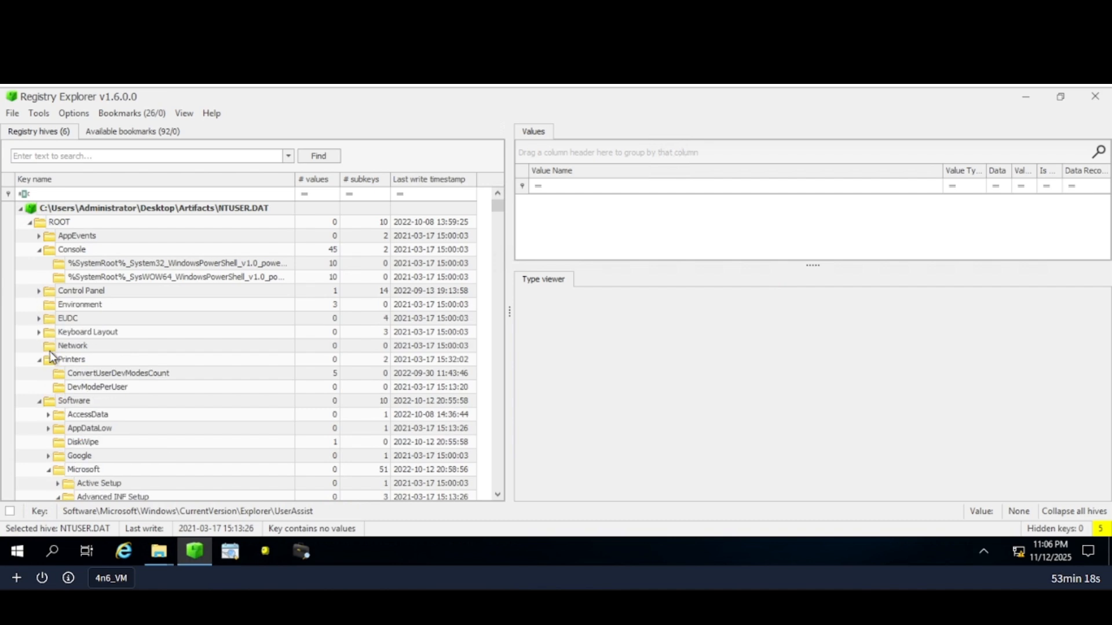
left_click(31, 223)
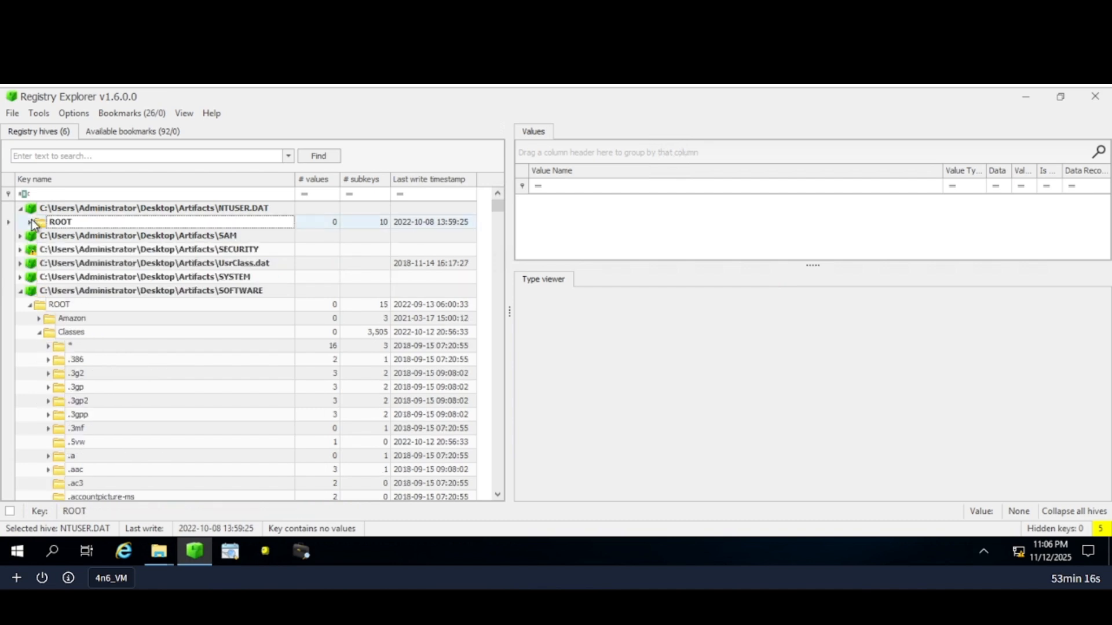
left_click(24, 292)
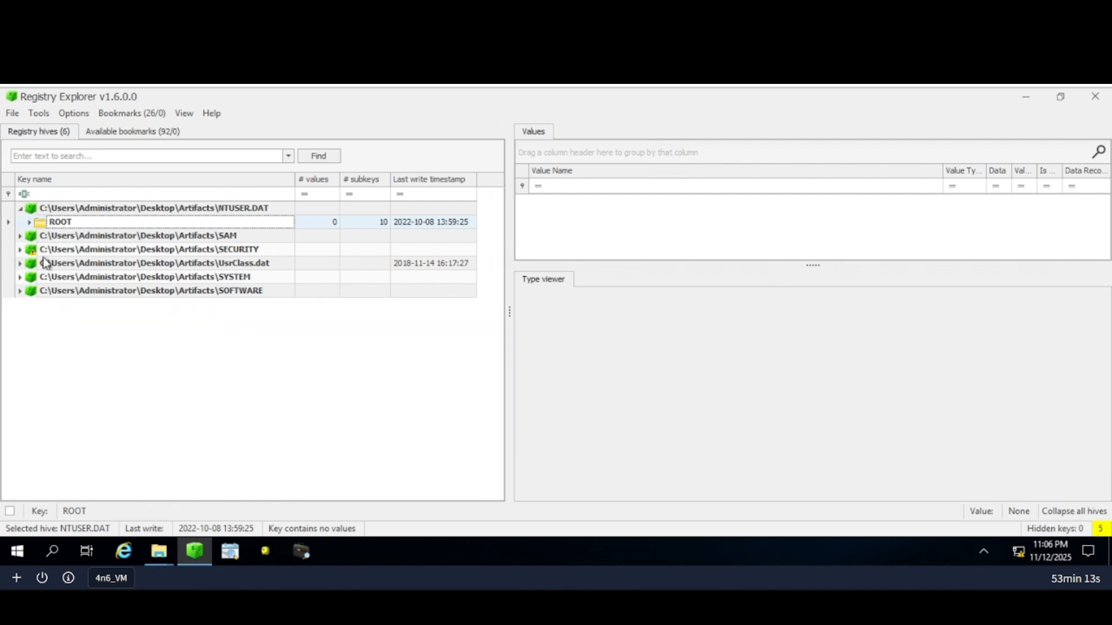
left_click(29, 223)
scroll(110, 346, "down", 2)
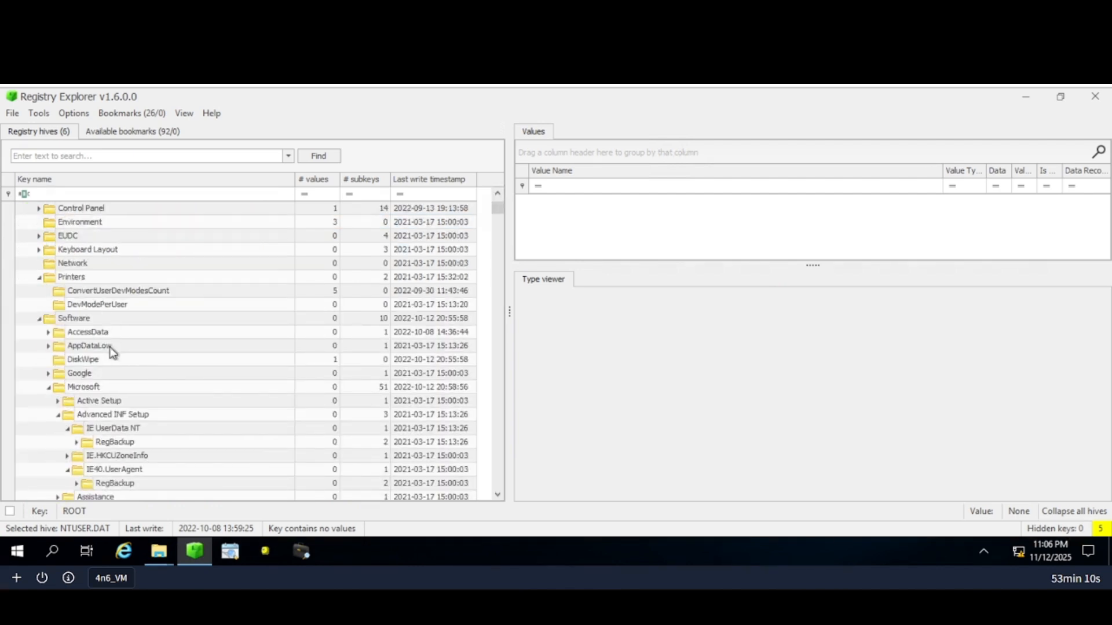
scroll(110, 347, "down", 1)
scroll(82, 416, "down", 5)
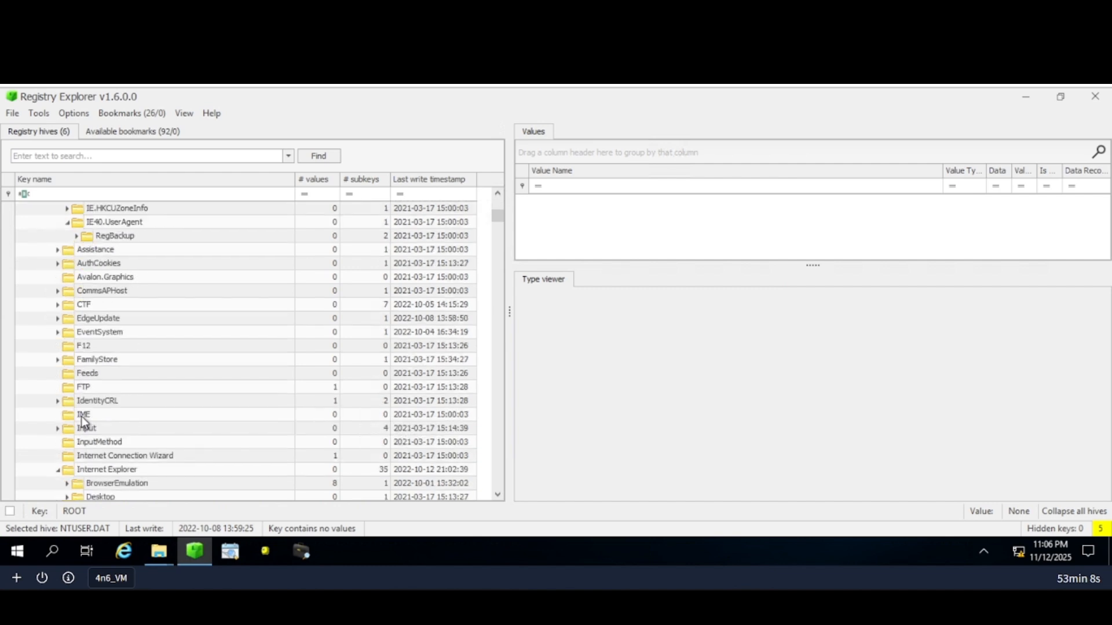
scroll(120, 377, "down", 2)
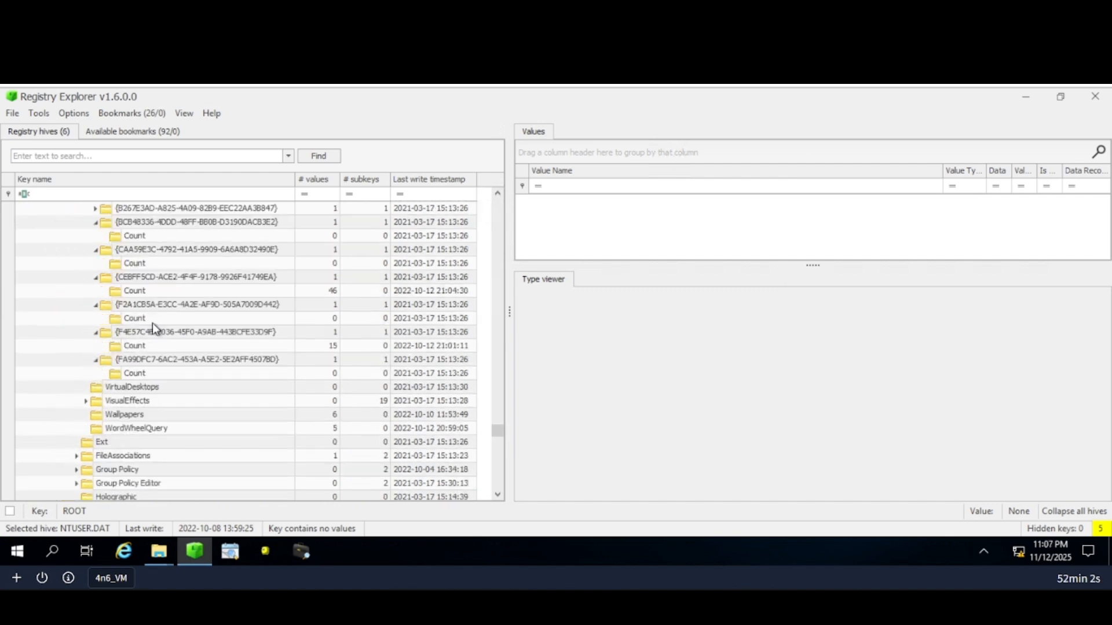
scroll(152, 322, "up", 4)
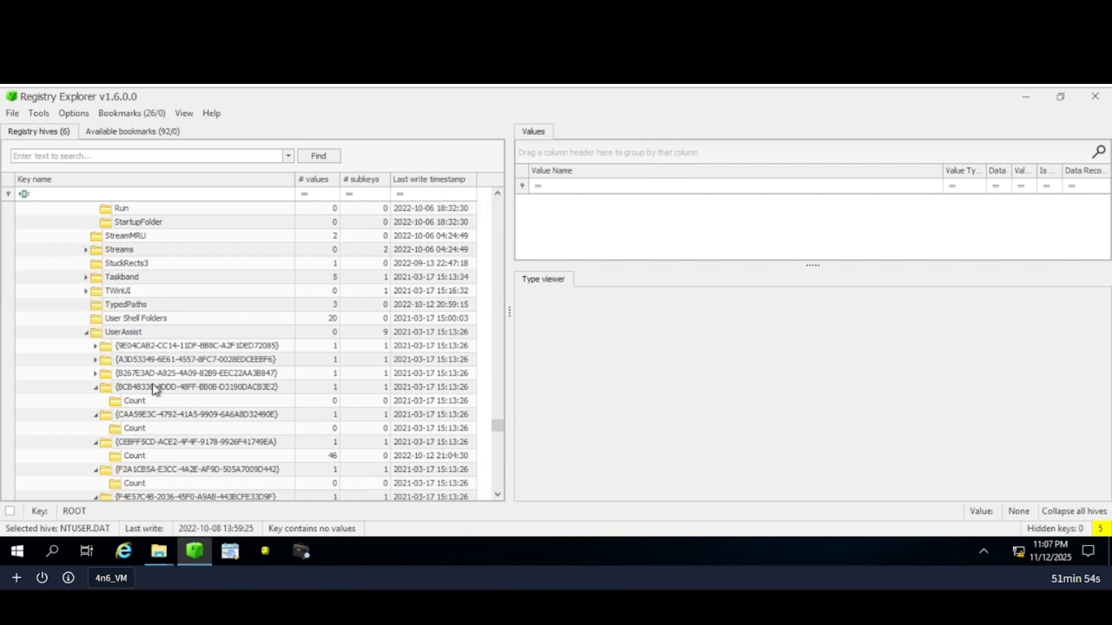
scroll(153, 419, "down", 2)
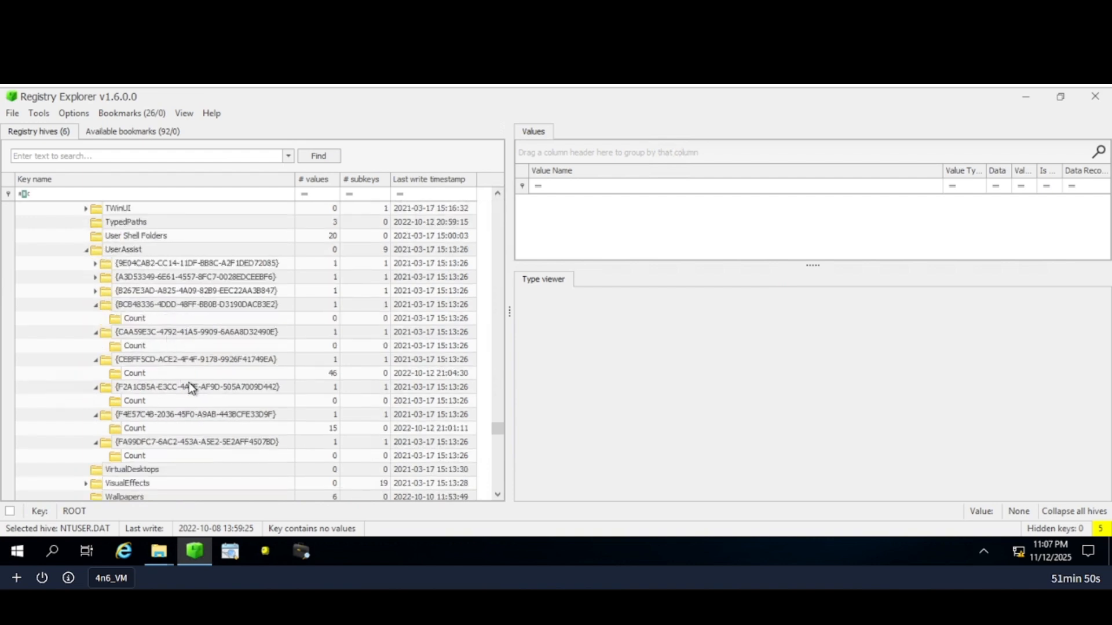
left_click(220, 374)
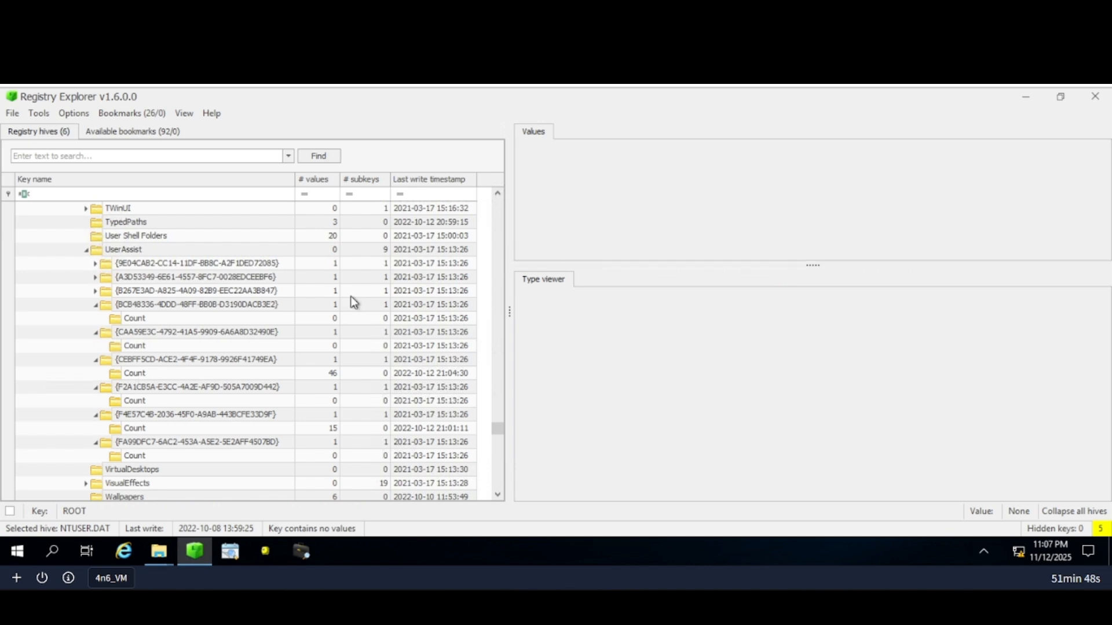
Load the CEBFF5CD Count UserAssist data and filter it for powershell.exe, which ran 3 times.
left_click(259, 375)
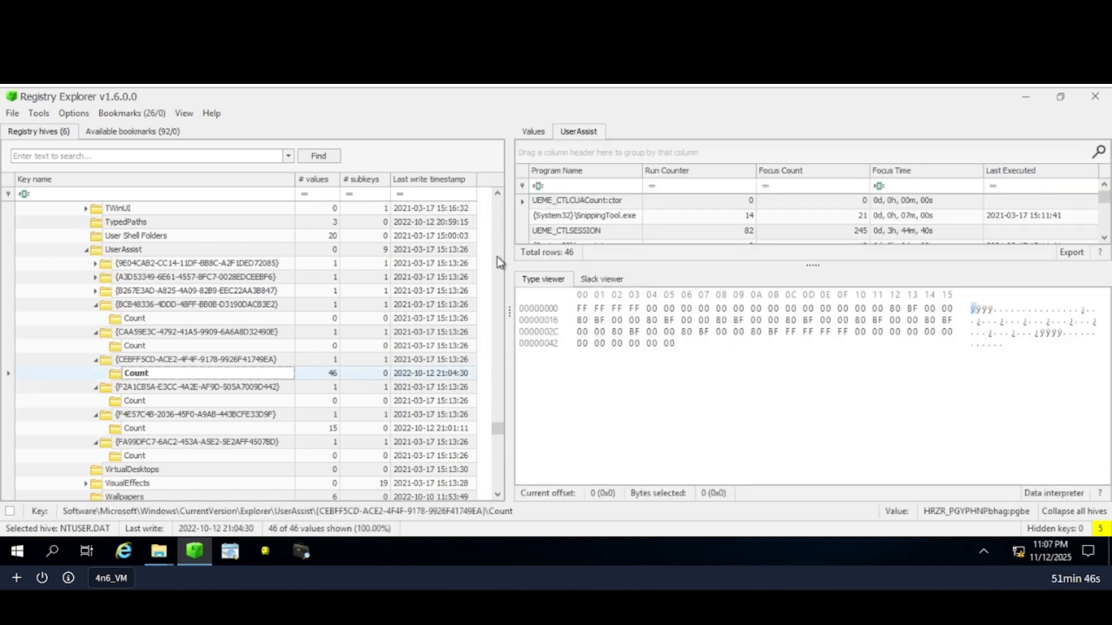
left_click_drag(507, 289, 235, 296)
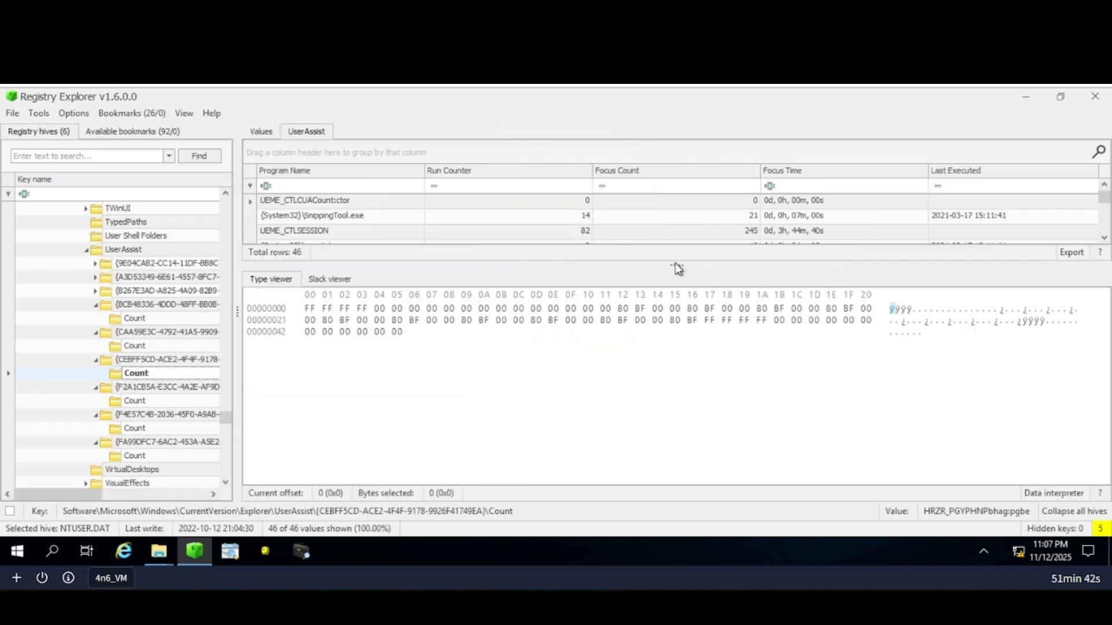
left_click_drag(675, 263, 660, 342)
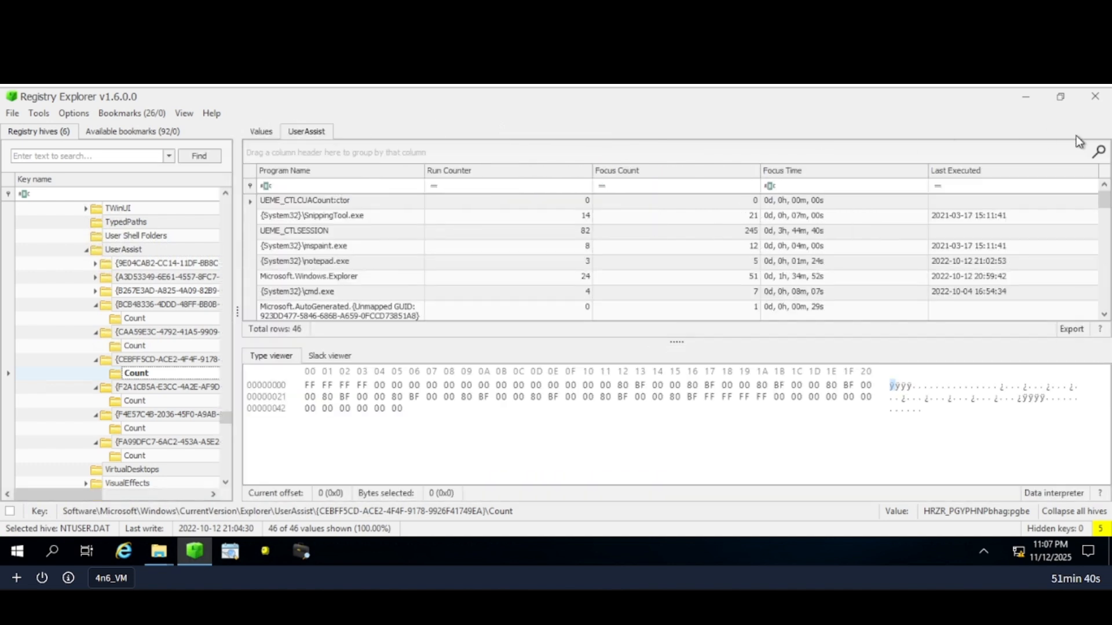
left_click(1098, 152)
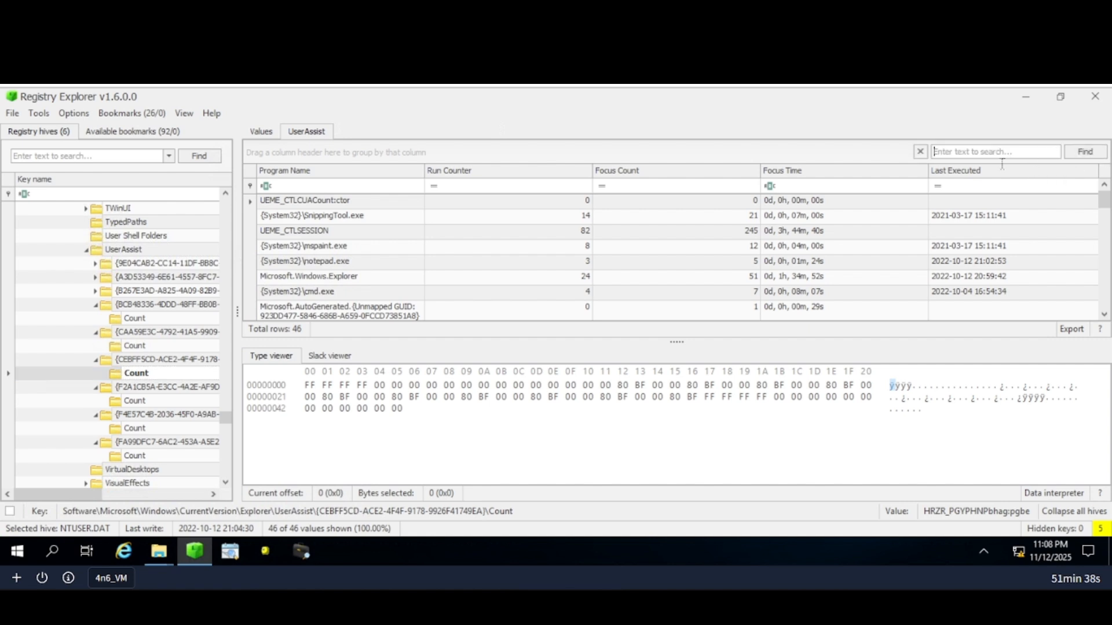
left_click(986, 152)
type("powsershell.exe")
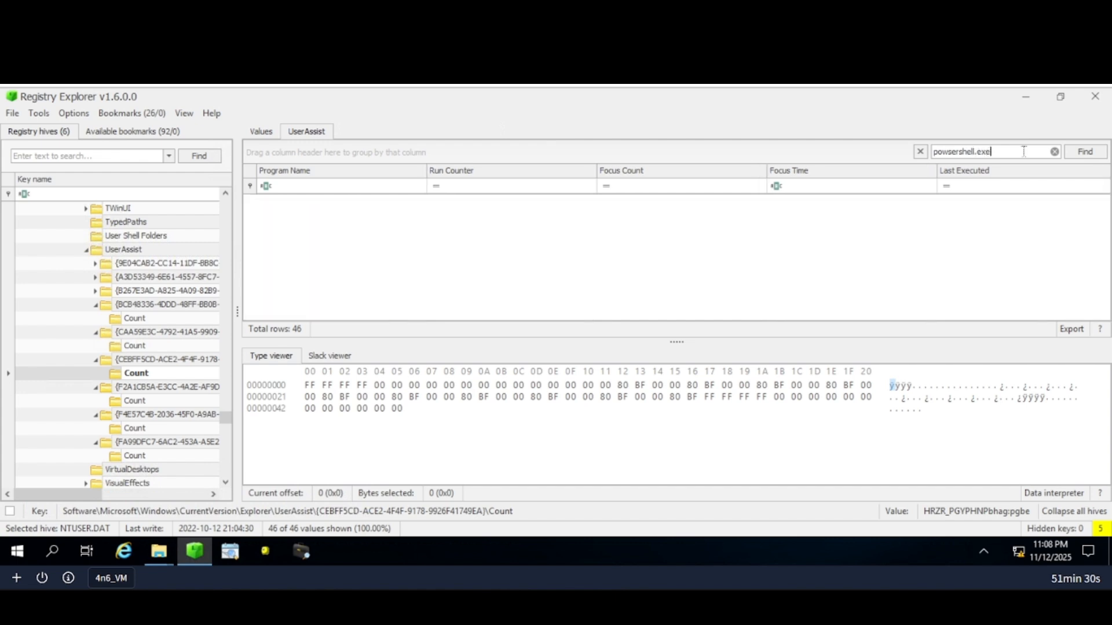
key("BackSpace")
key("BackSpace")
key("BackSpace")
key("BackSpace")
key("BackSpace")
key("BackSpace")
key("BackSpace")
key("BackSpace")
key("BackSpace")
key("BackSpace")
type("er")
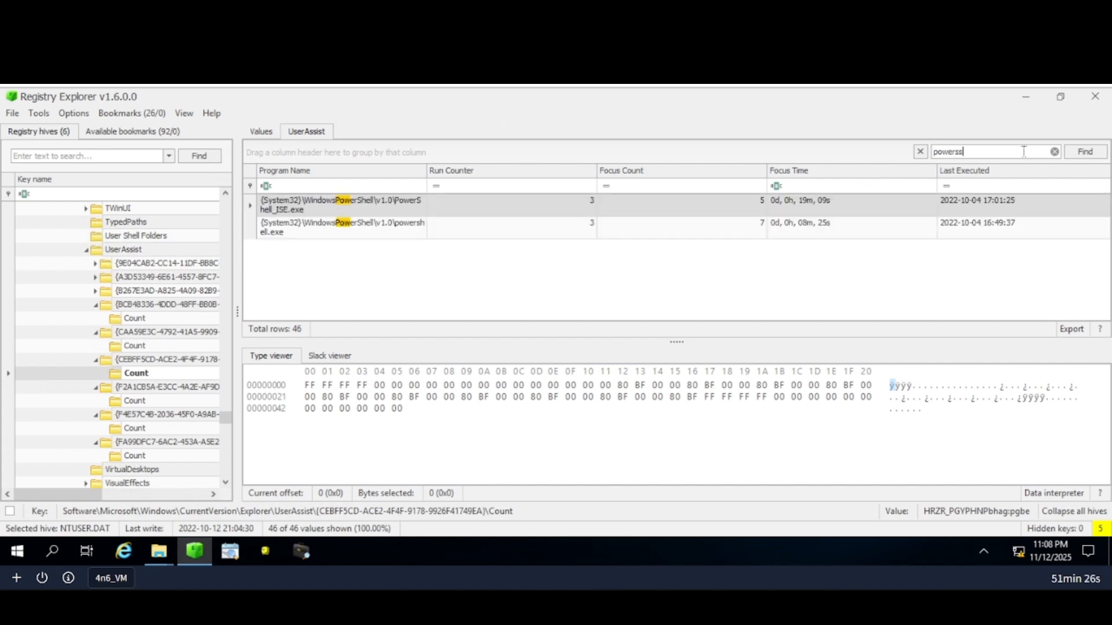
type("shell")
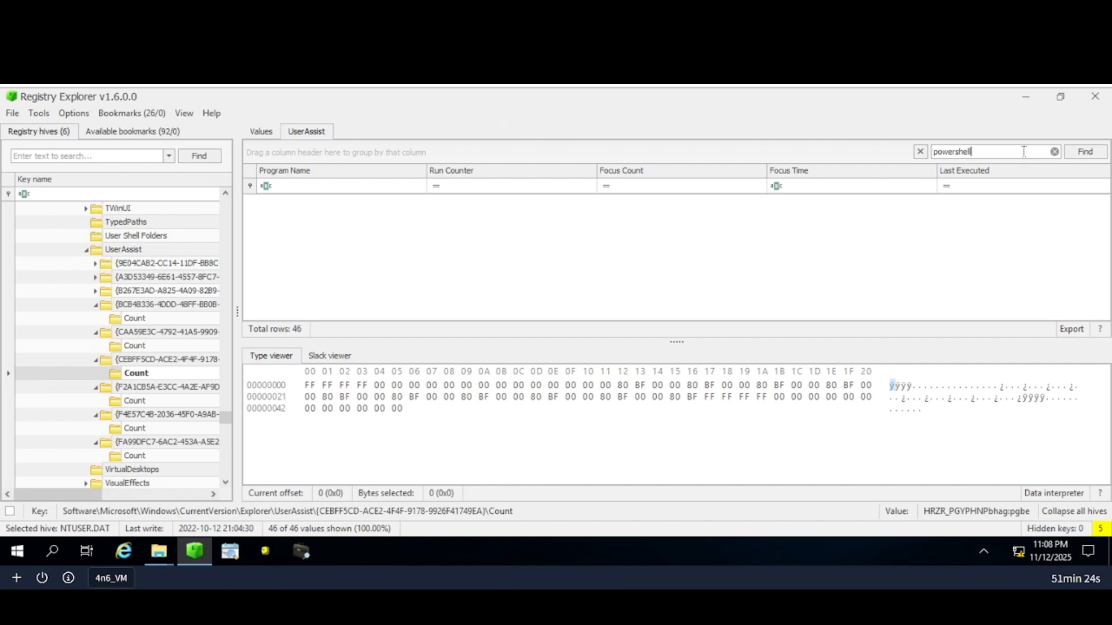
type(".exe")
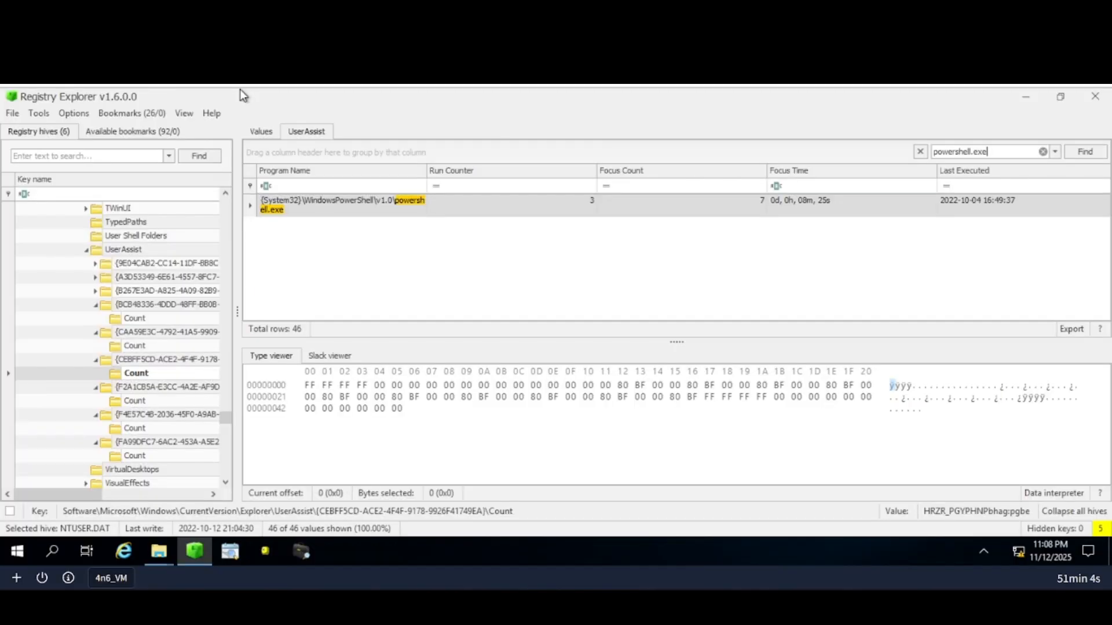
Clear the filter, select the Wireshark installer entry, then search the list for protonvpn.
left_click(1043, 151)
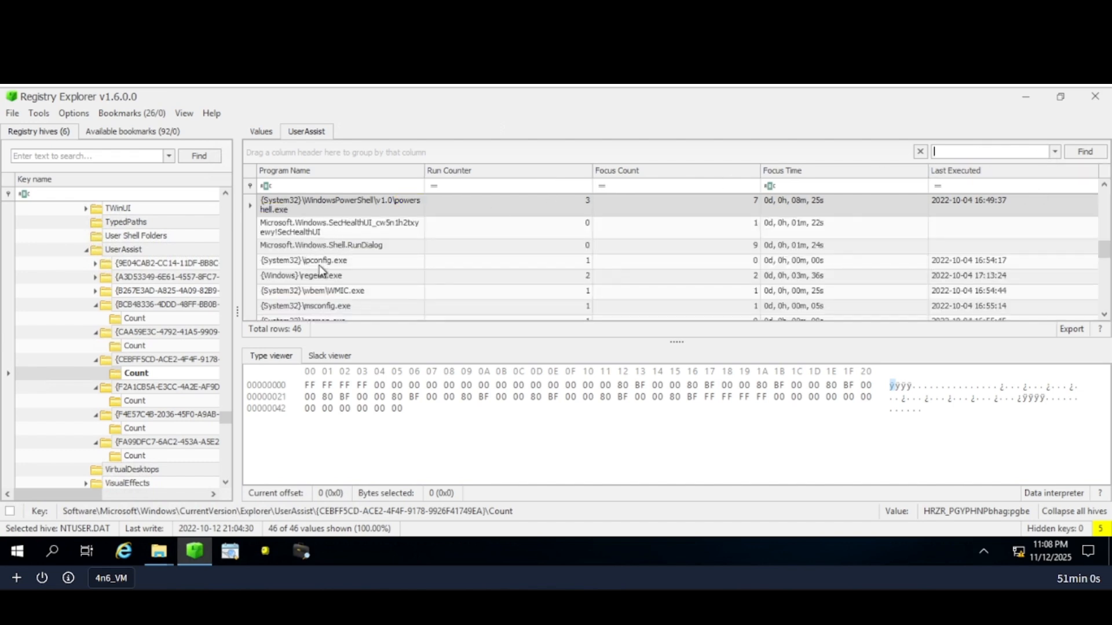
scroll(319, 266, "down", 1)
scroll(318, 265, "down", 1)
scroll(352, 286, "down", 3)
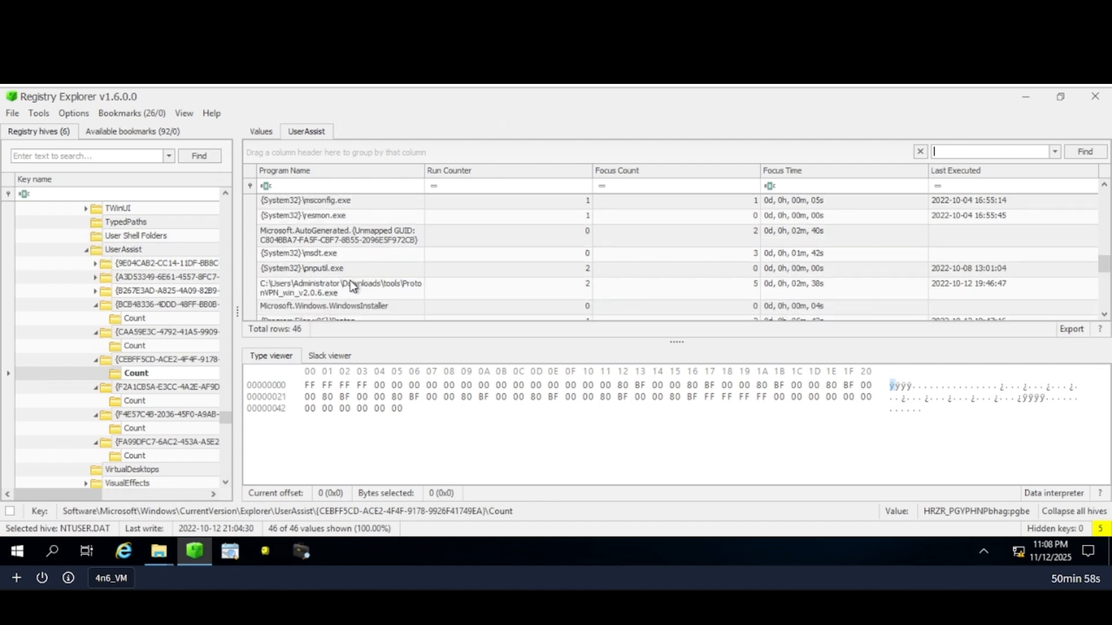
scroll(386, 282, "down", 1)
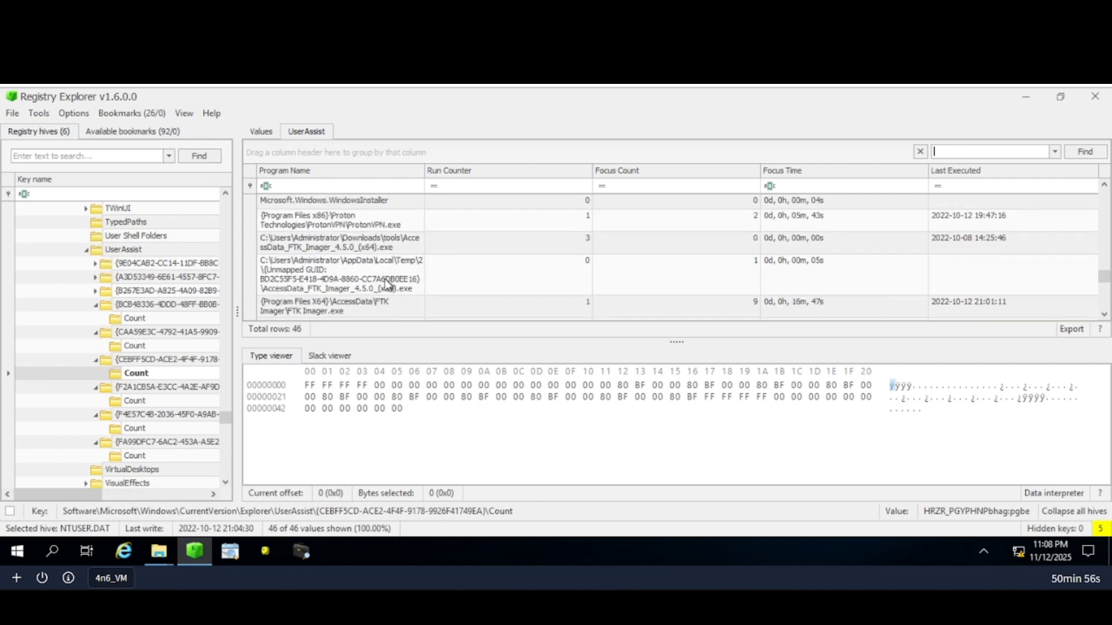
scroll(351, 281, "down", 1)
scroll(350, 282, "down", 2)
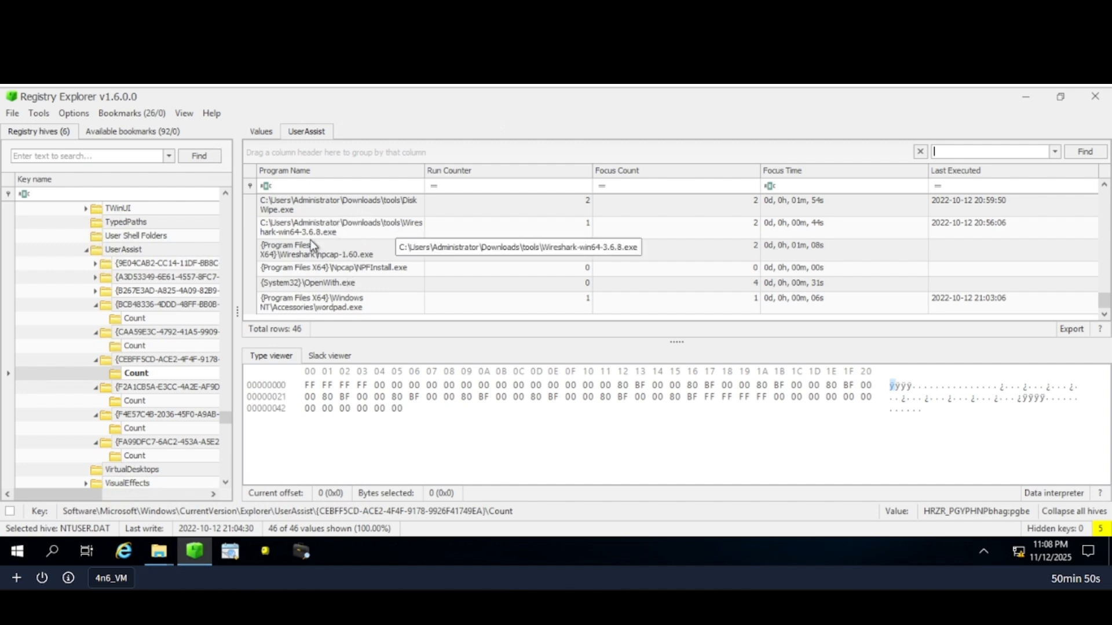
left_click(279, 229)
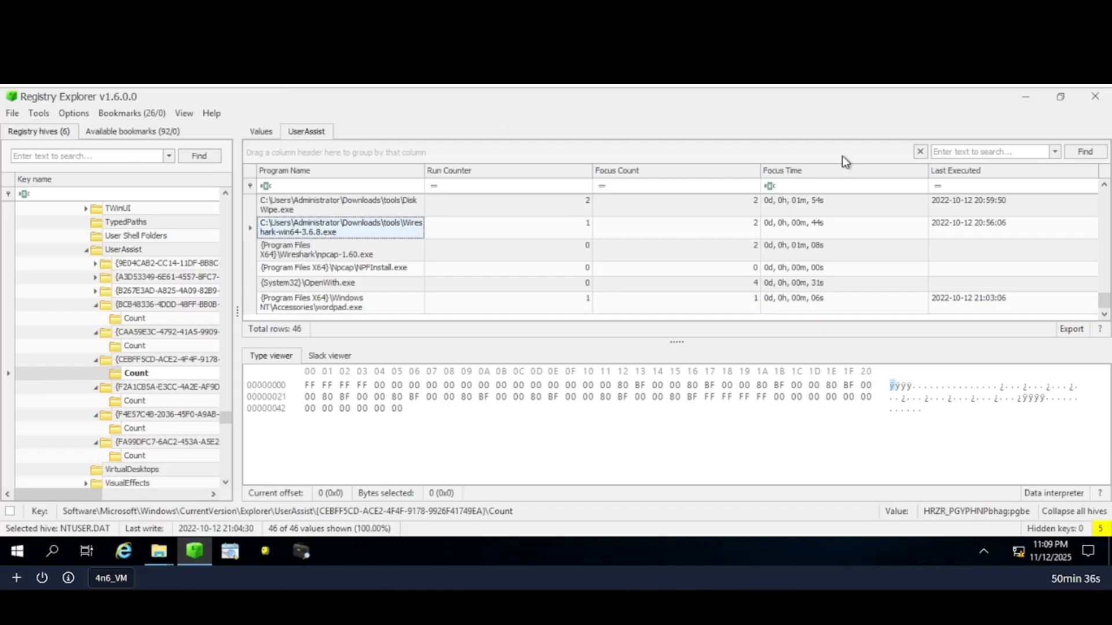
left_click(998, 151)
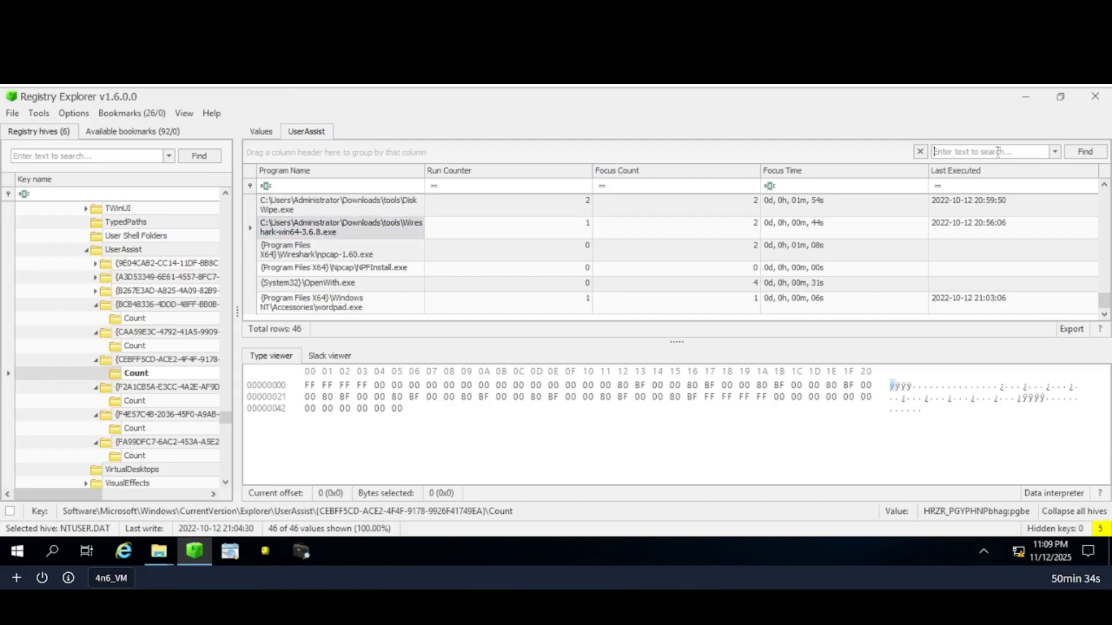
type("protonvpn")
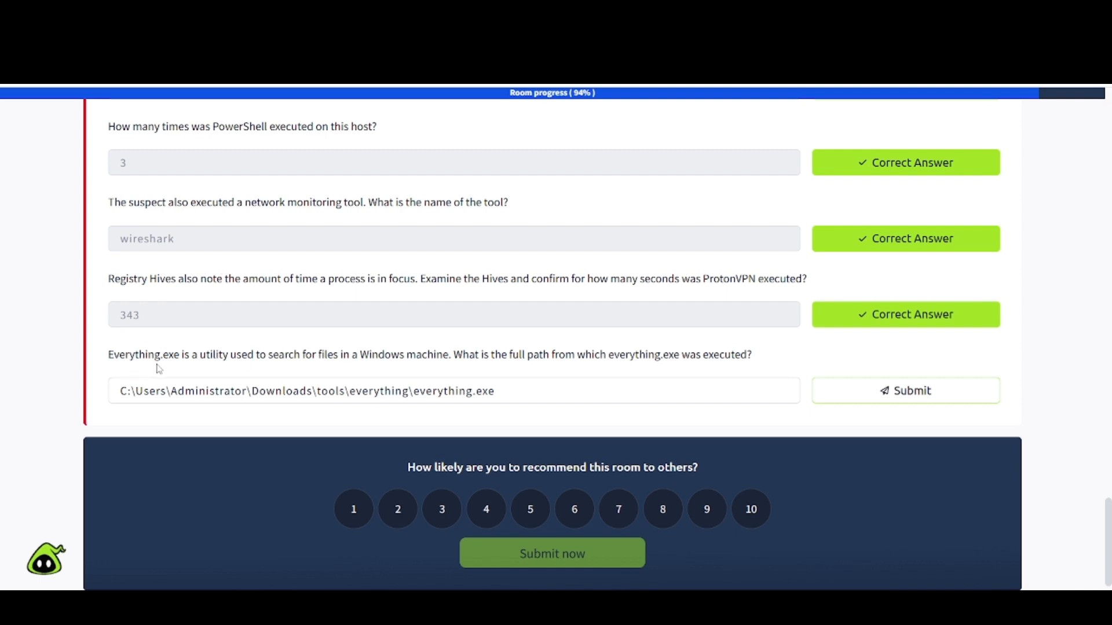
Select the name Everything.exe in the TryHackMe question text.
left_click_drag(179, 355, 112, 358)
key("ctrl+c")
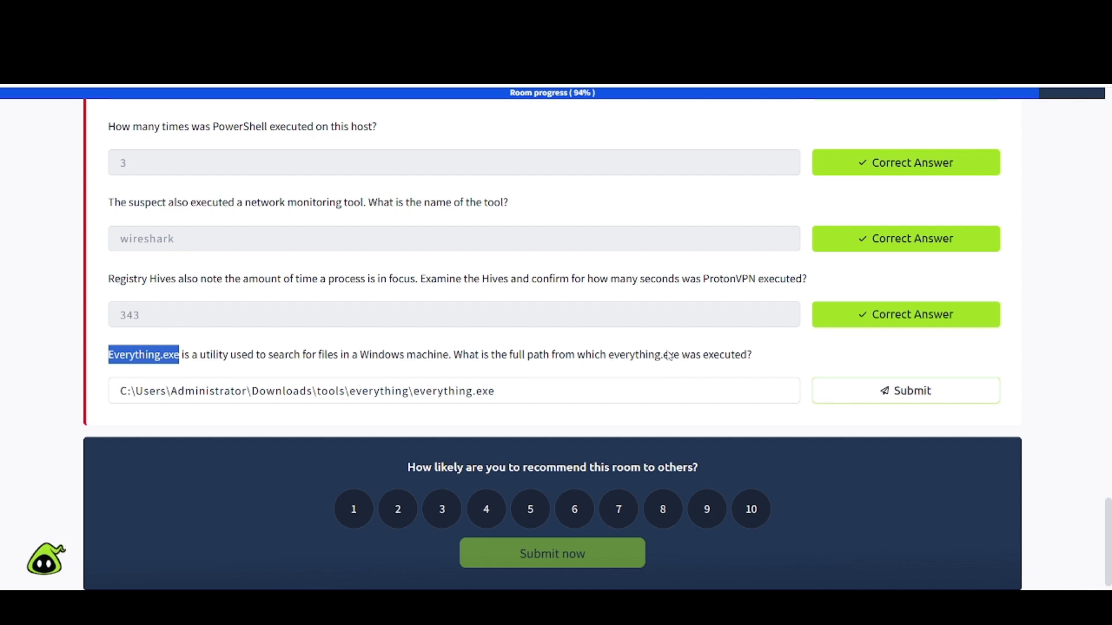
Replace the protonvpn filter with Everything.exe and select its entry to read the Downloads\tools\Everything path.
left_click(243, 16)
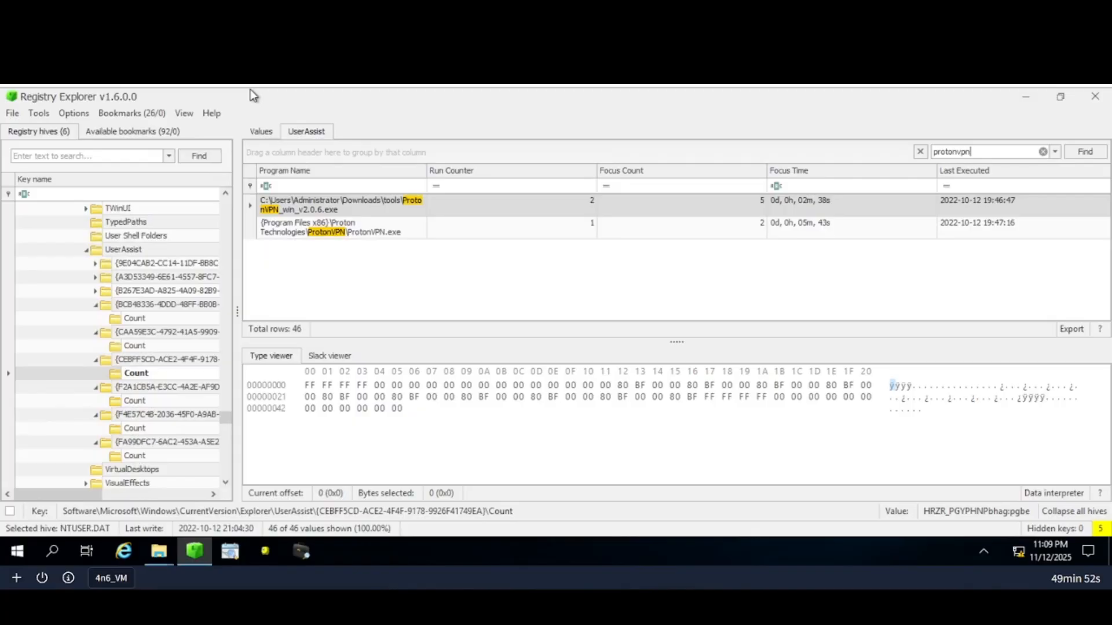
left_click(1043, 151)
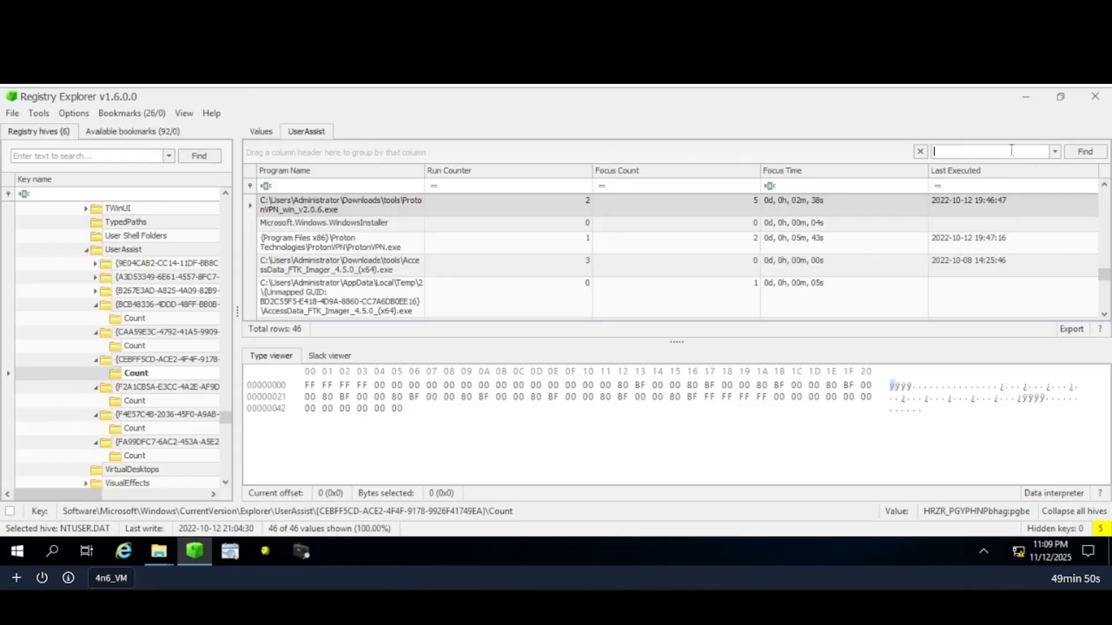
key("ctrl+v")
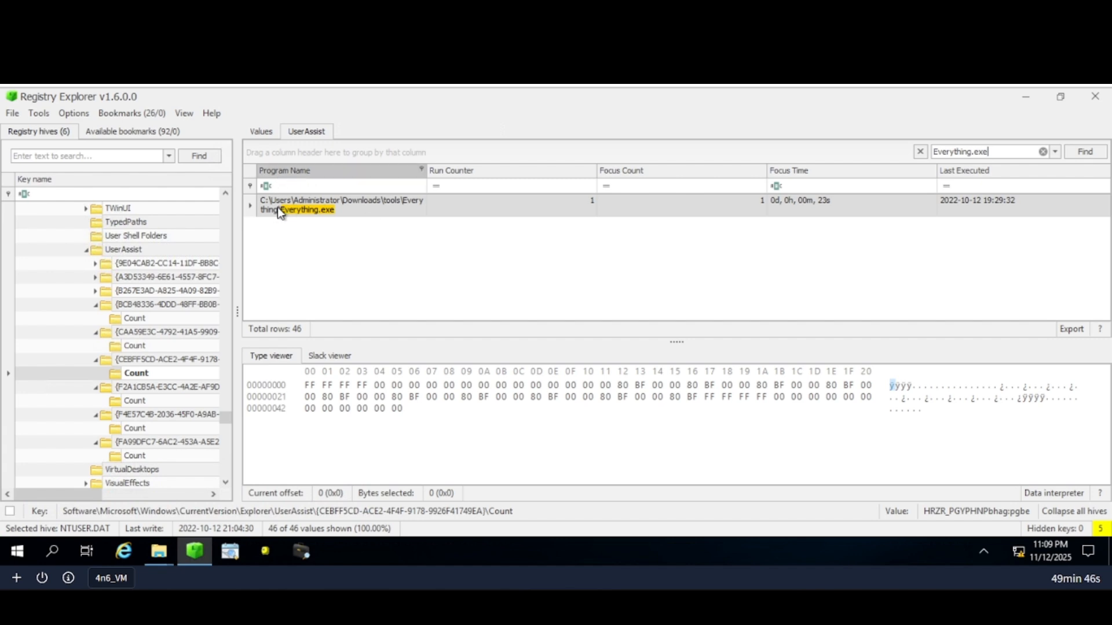
left_click(313, 206)
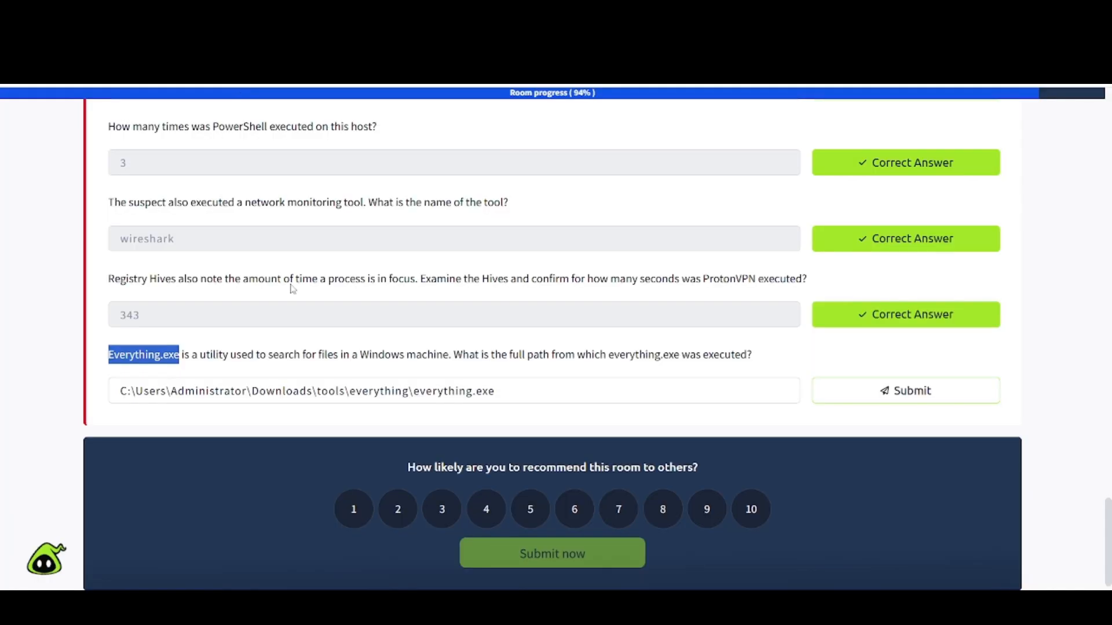
Submit the C:\Users\Administrator\Downloads\tools\everything\everything.exe answer to complete the room.
left_click(884, 391)
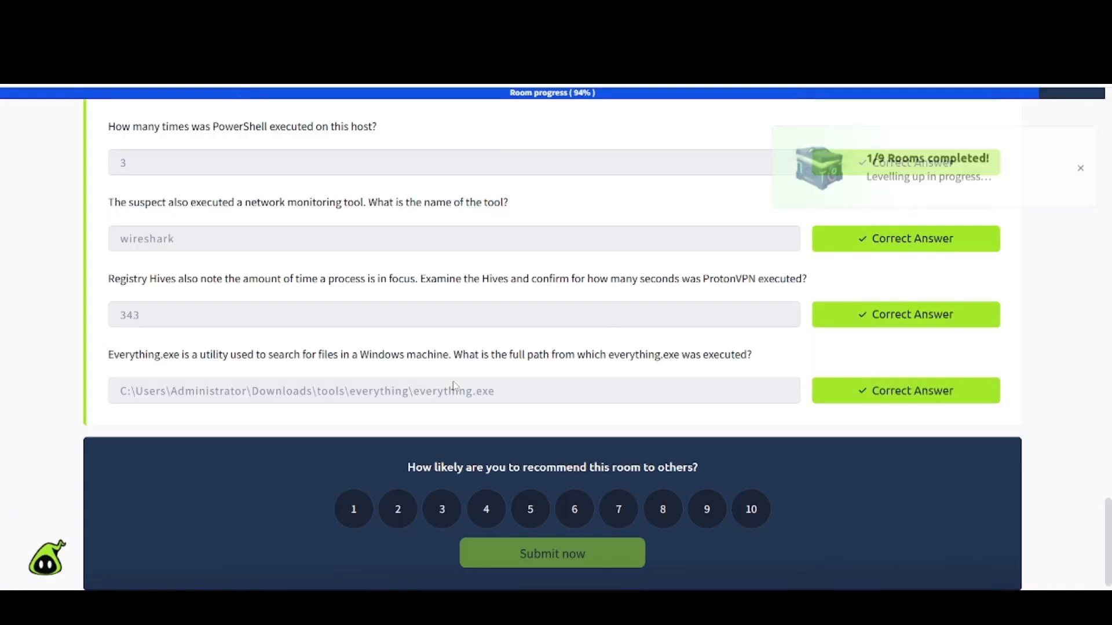